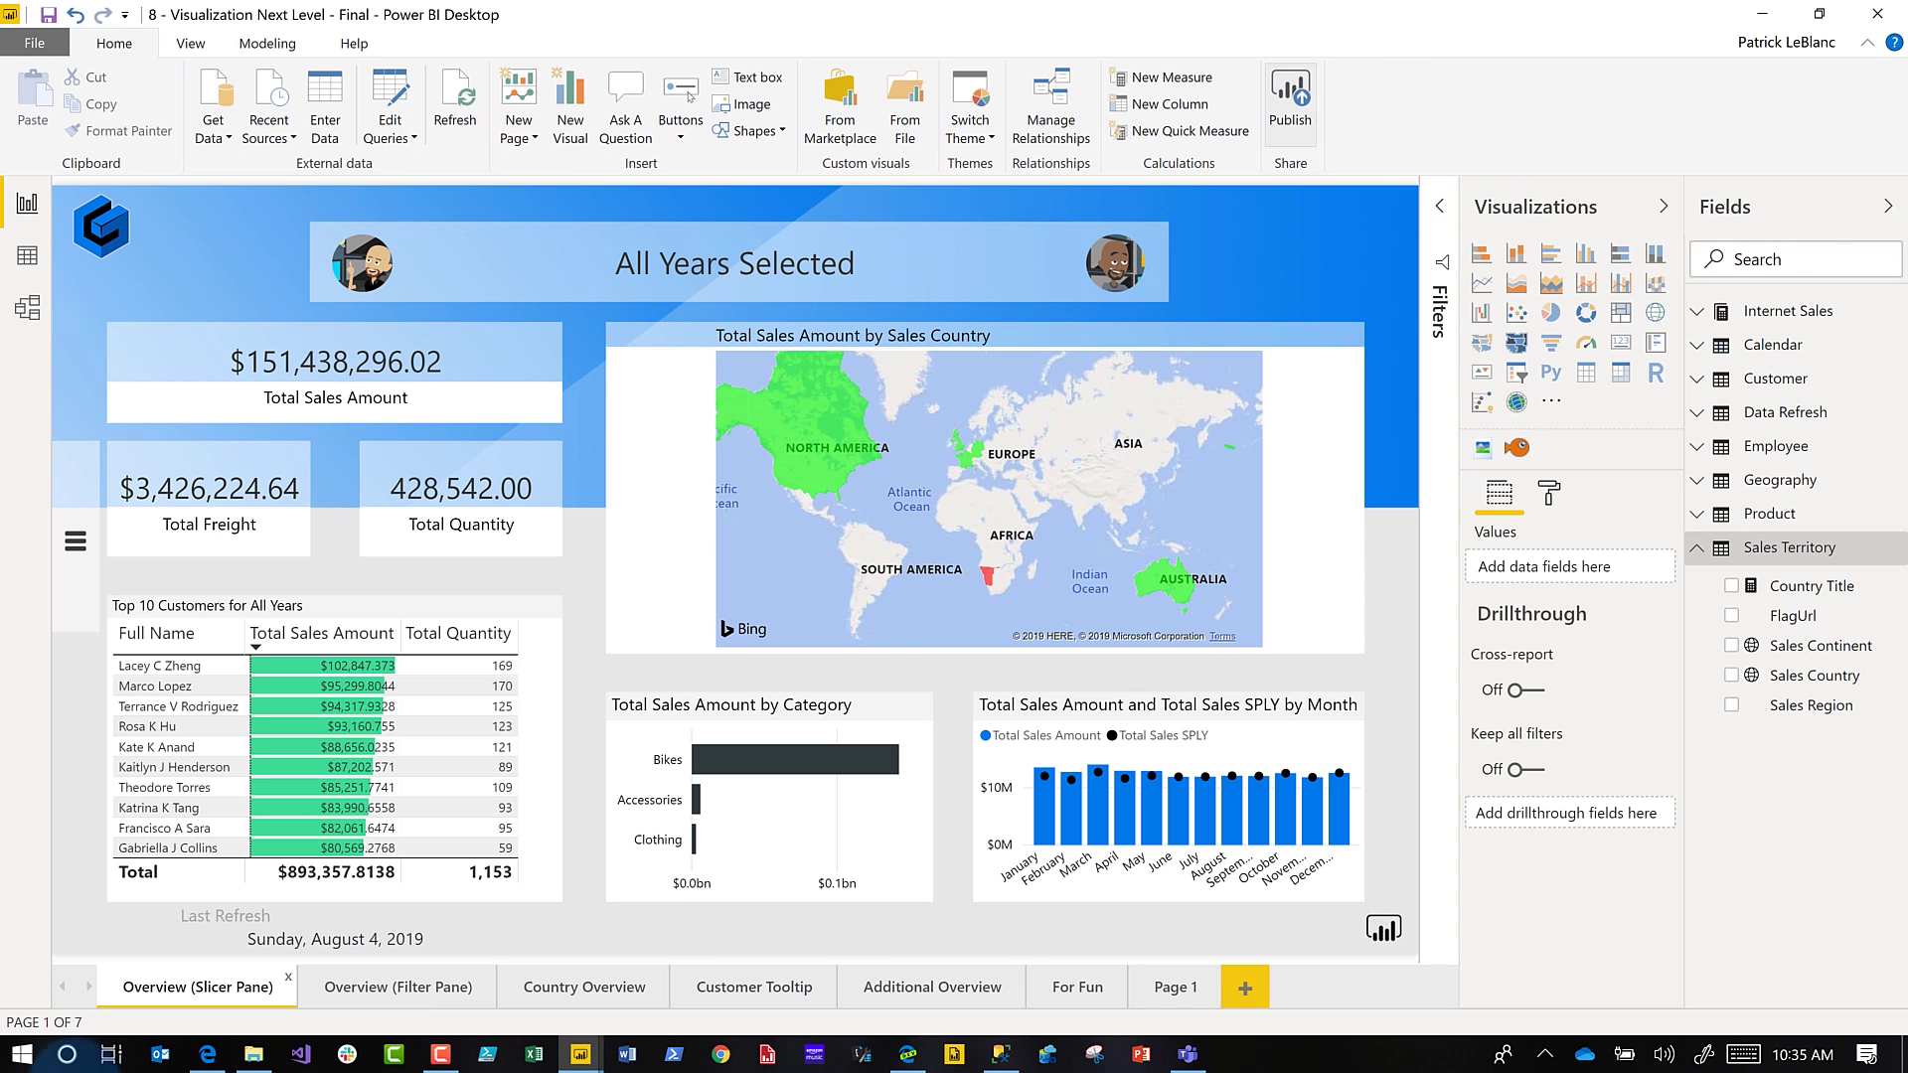
# Step: Switch from Power BI Desktop to the published Adventure Works Sales report in Edge
pyautogui.click(209, 1056)
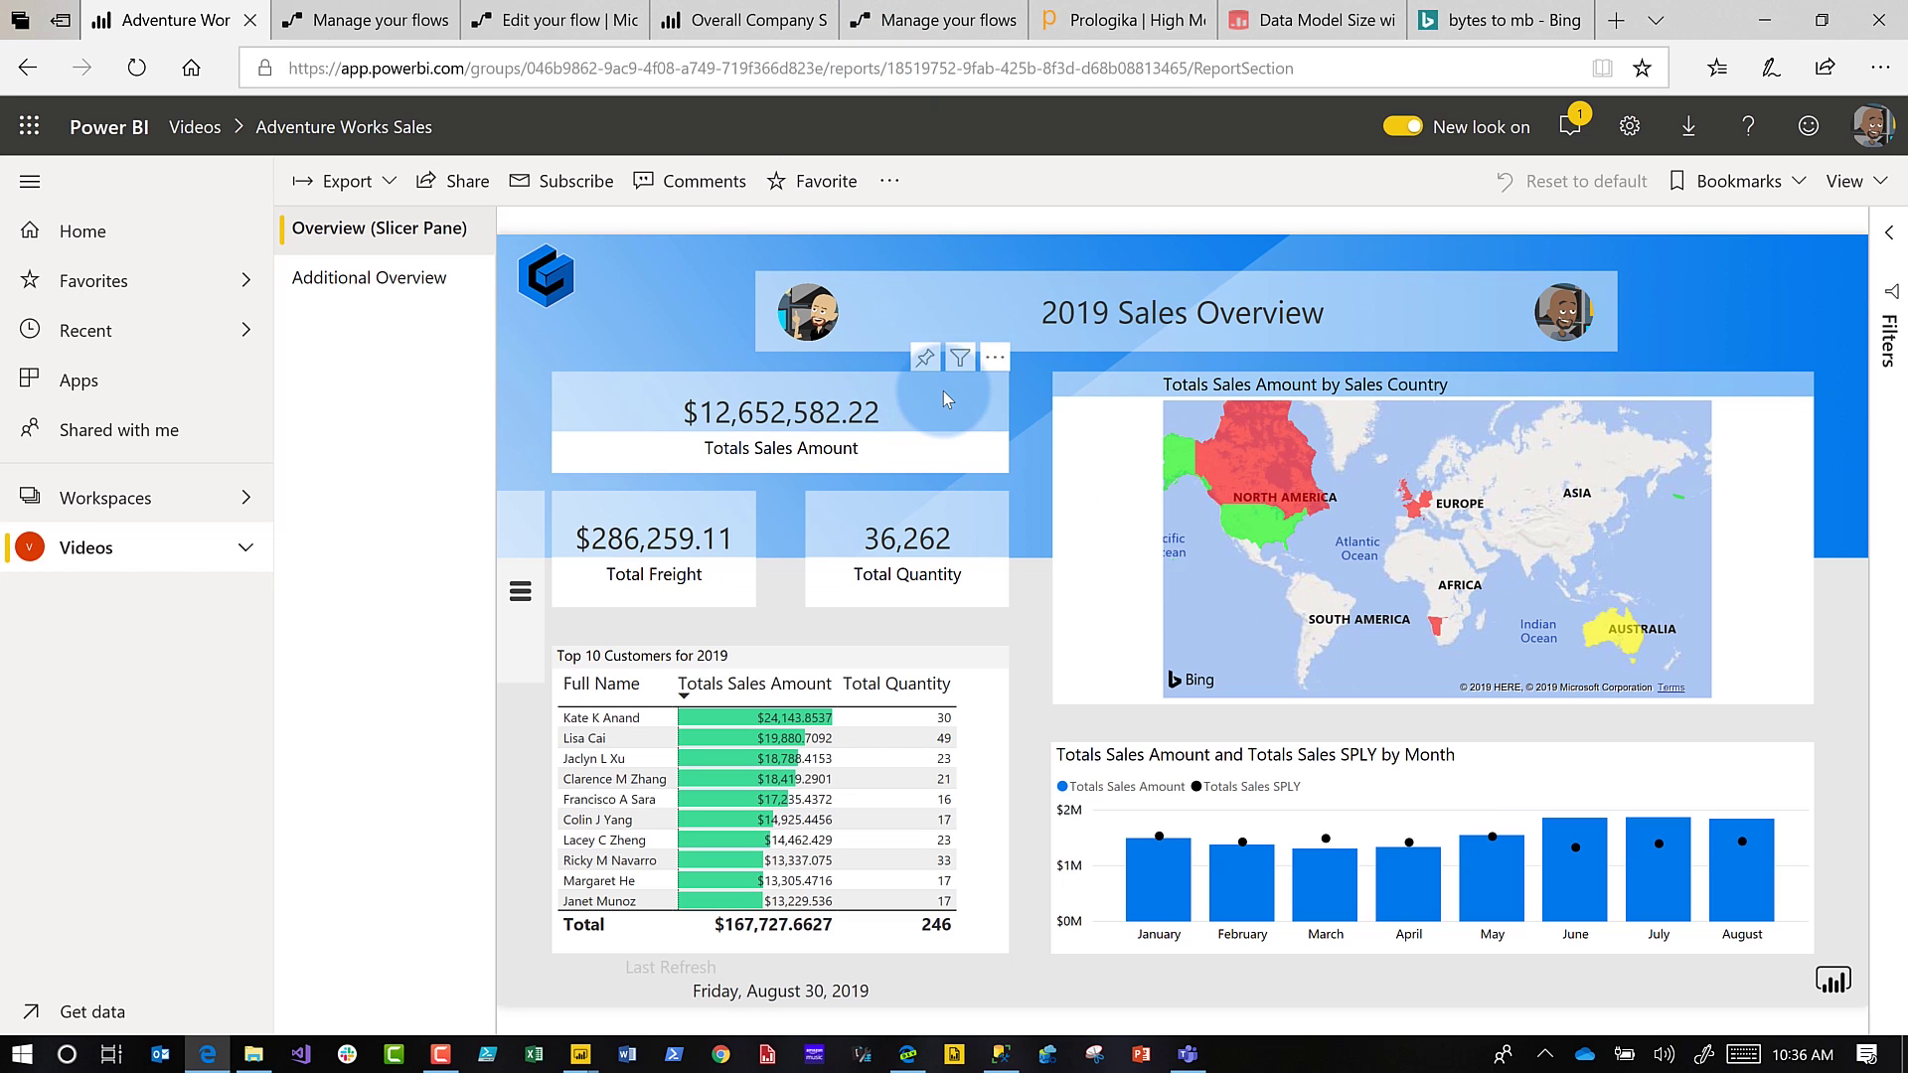
pyautogui.moveTo(780, 422)
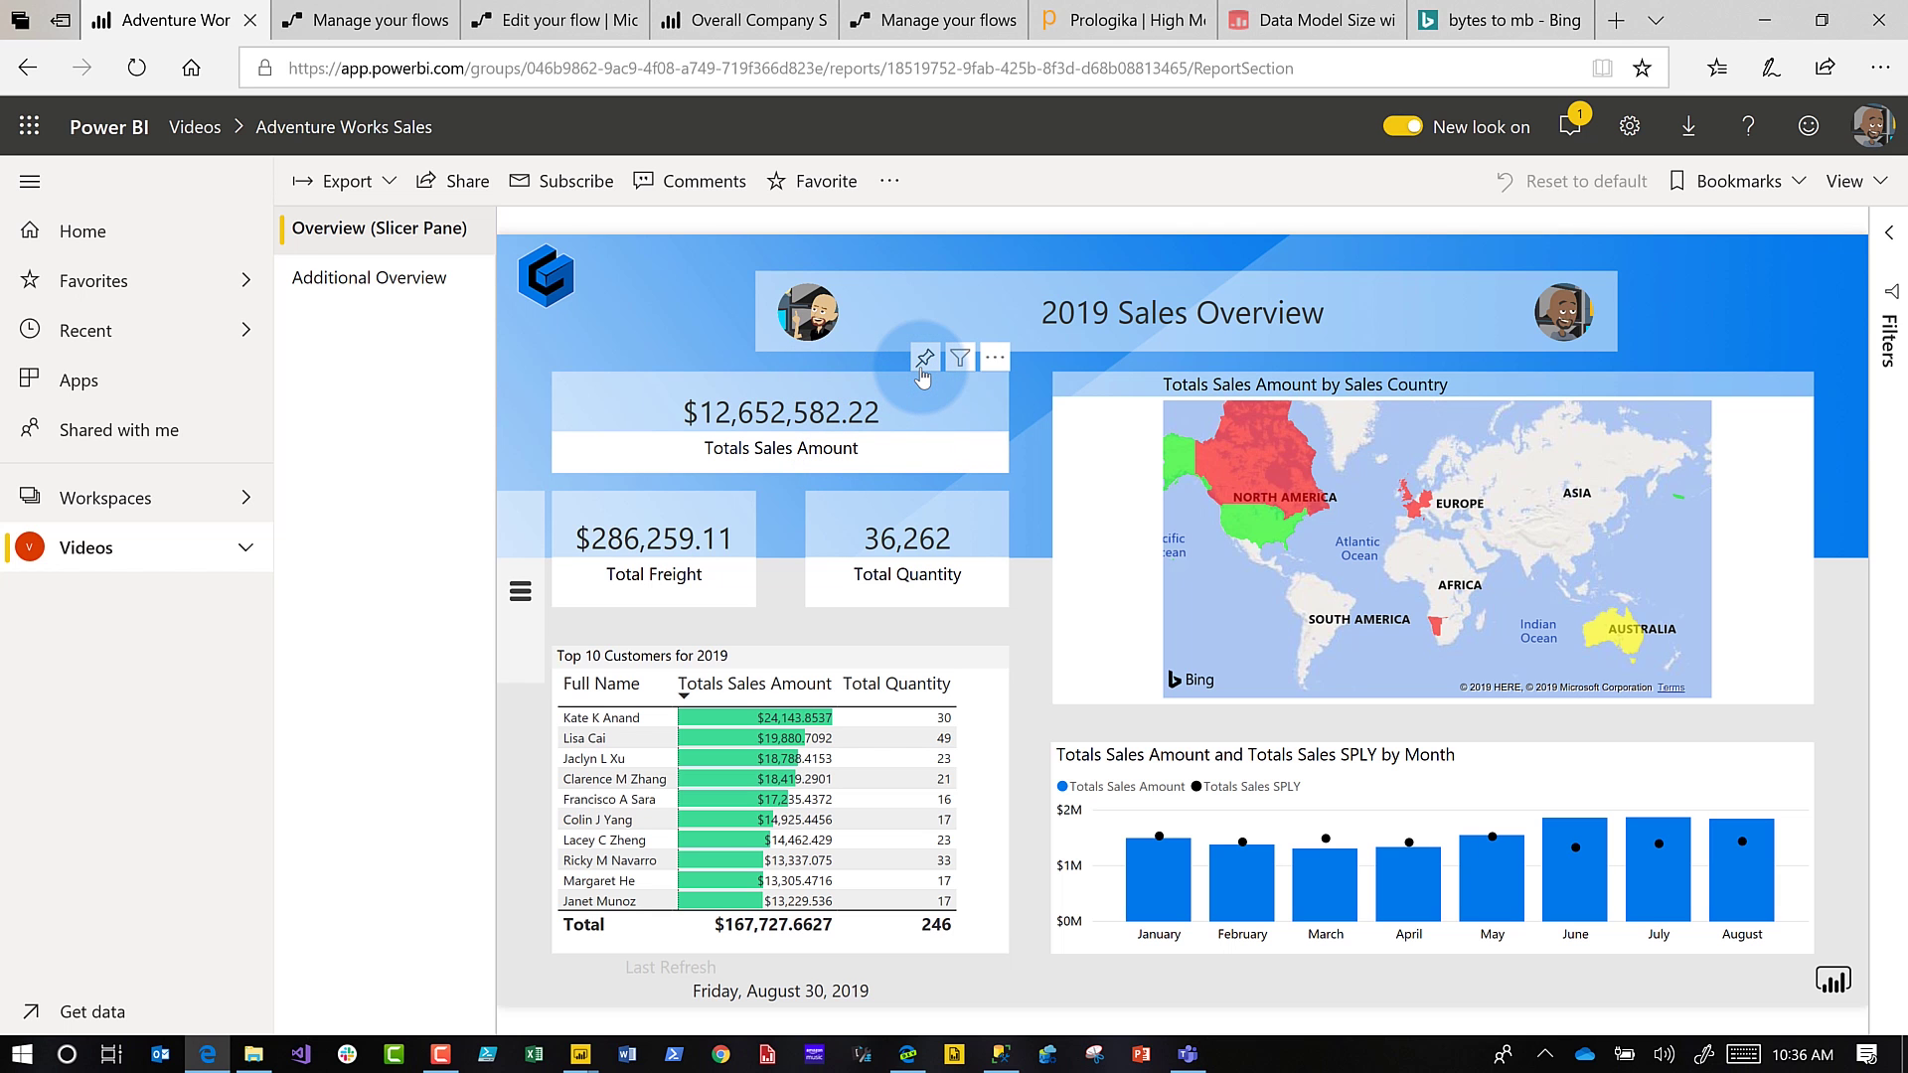
pyautogui.click(926, 359)
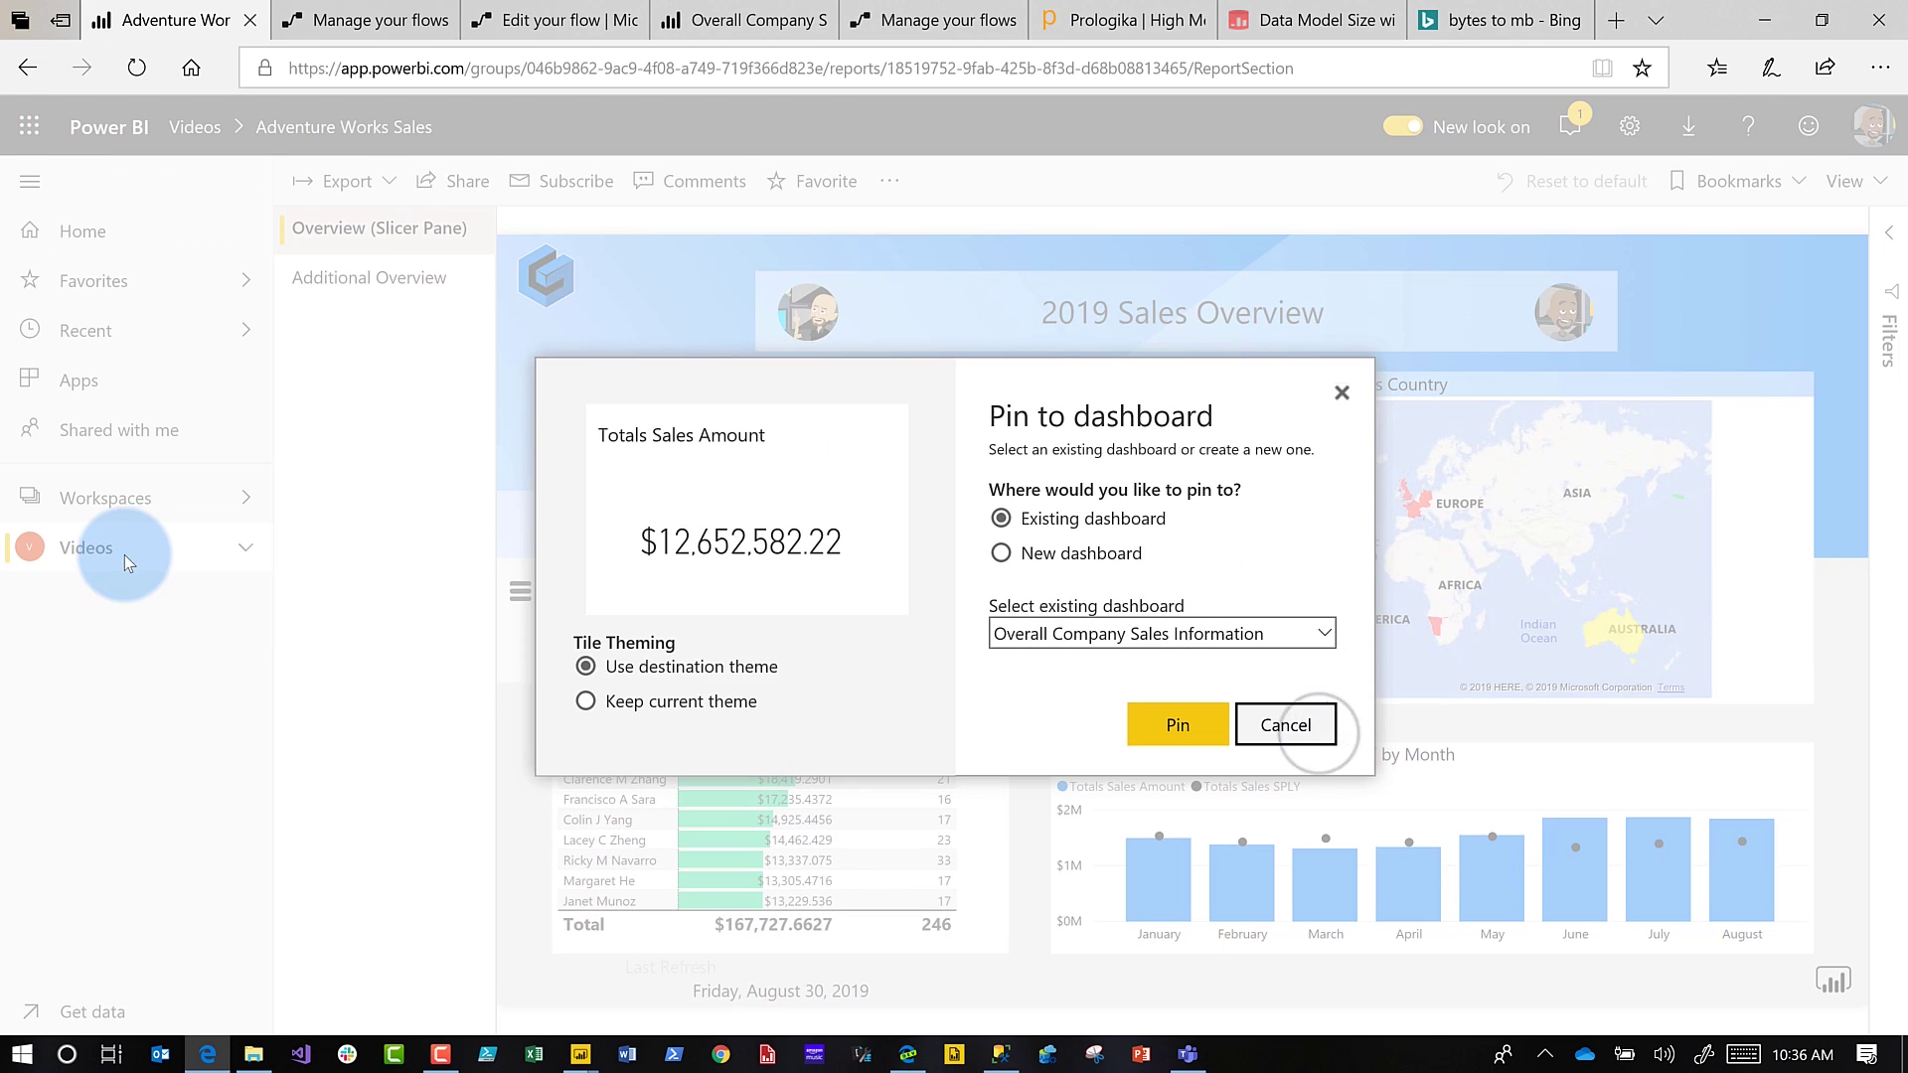
pyautogui.click(1582, 818)
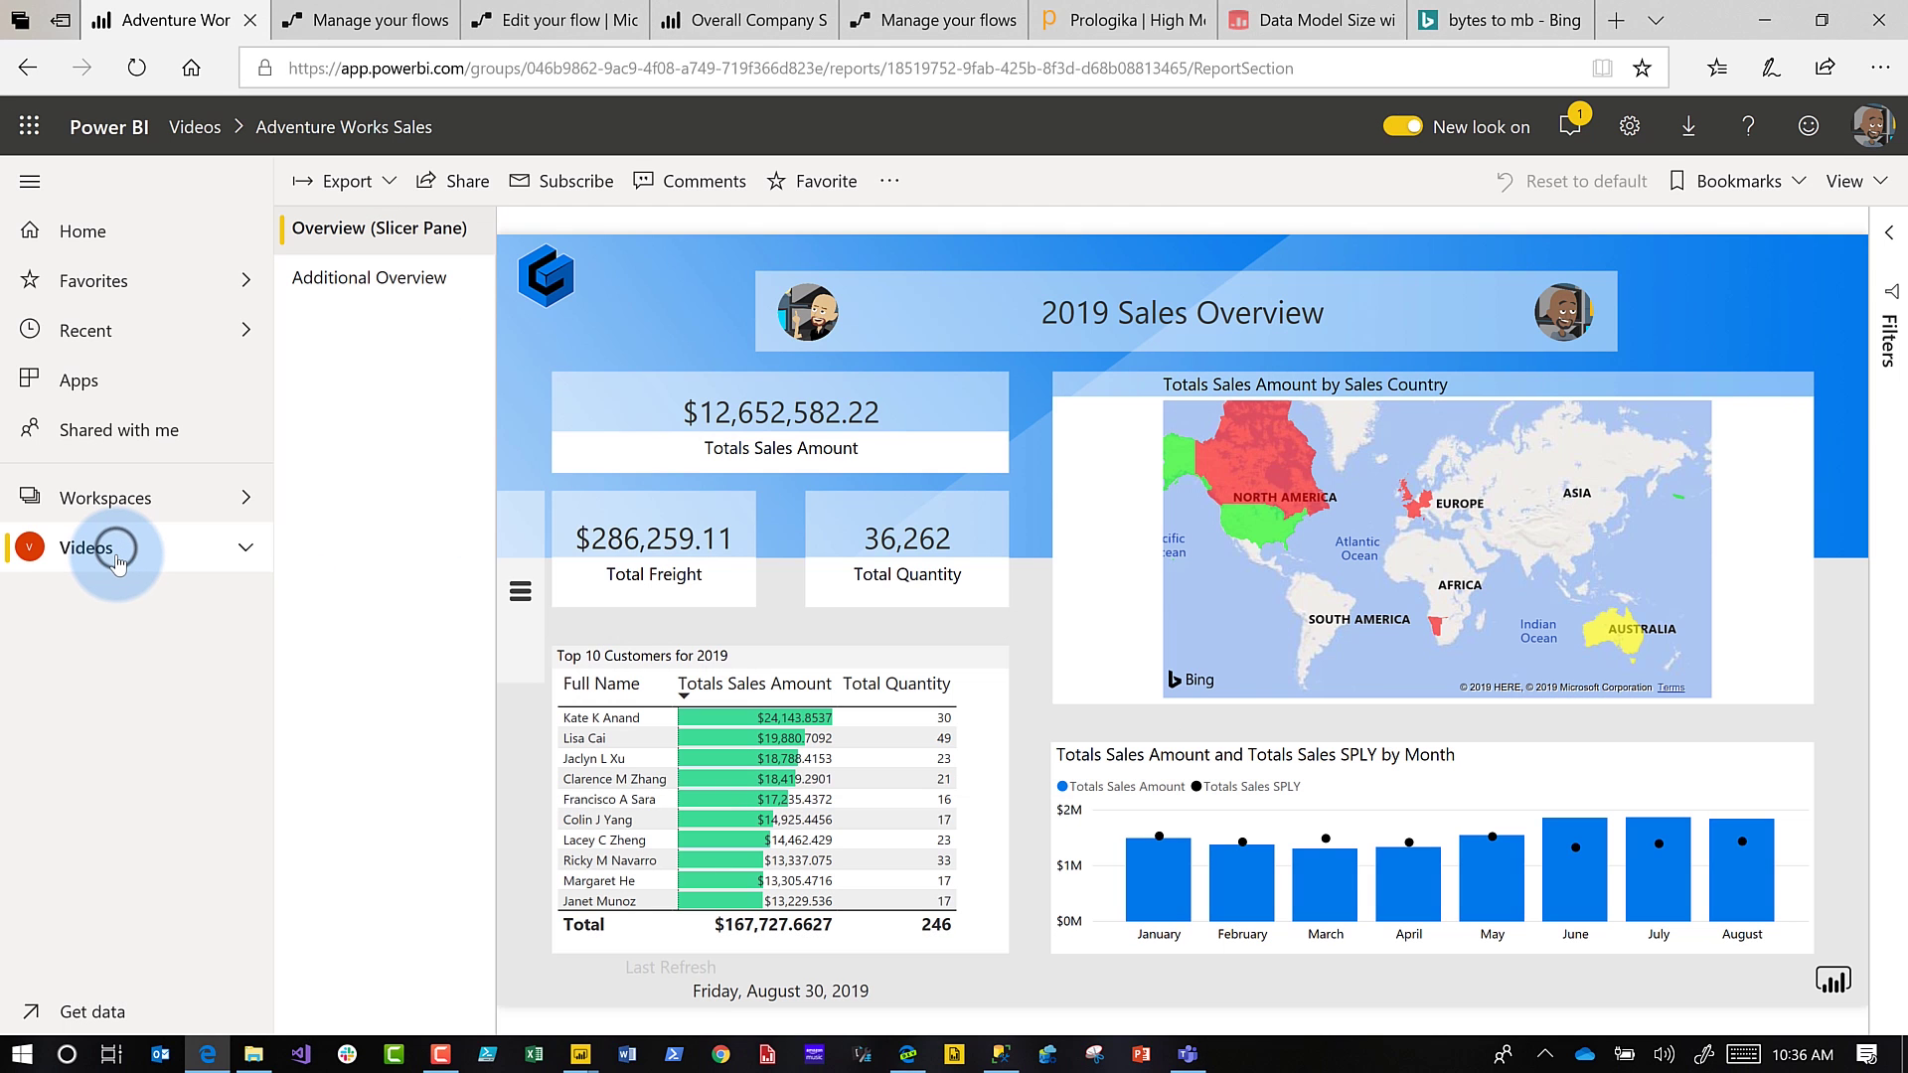
# Step: Open the Overall Company Sales Information dashboard from the Videos workspace
pyautogui.click(116, 552)
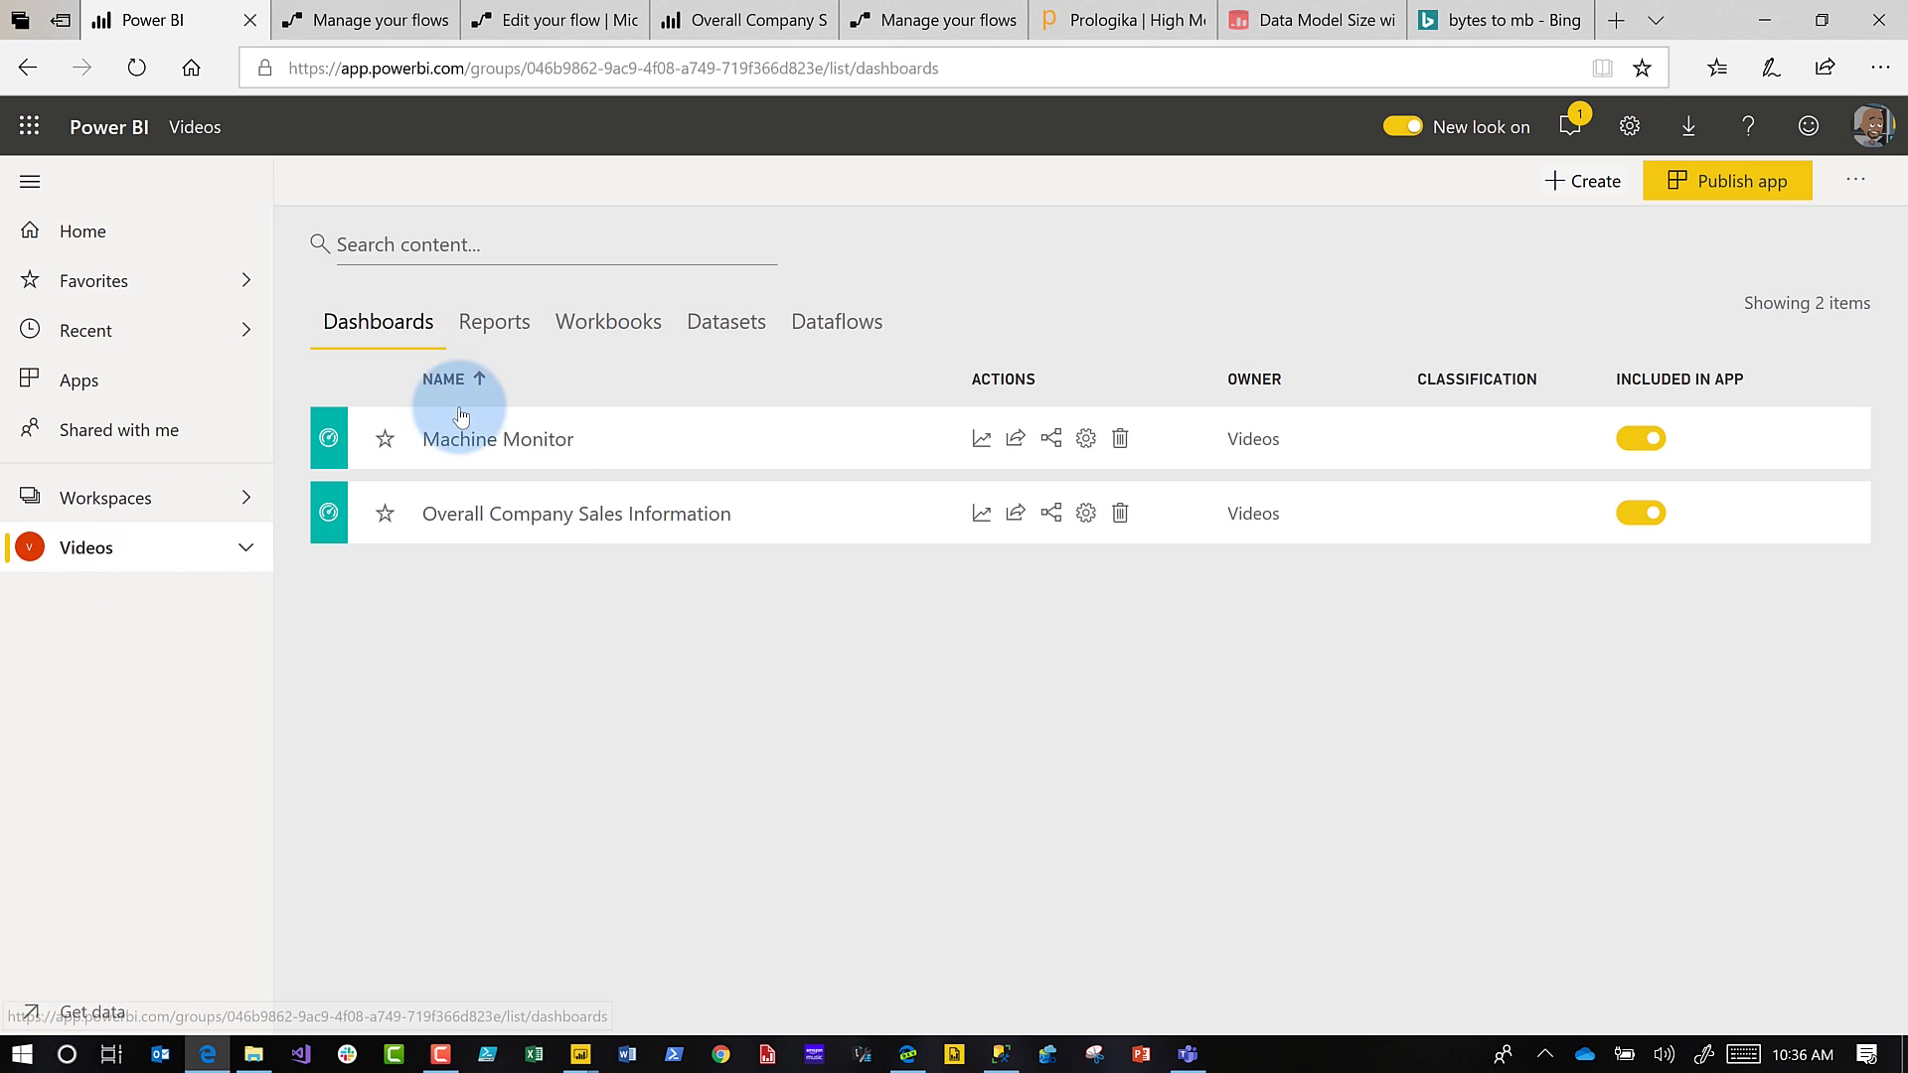
pyautogui.click(555, 516)
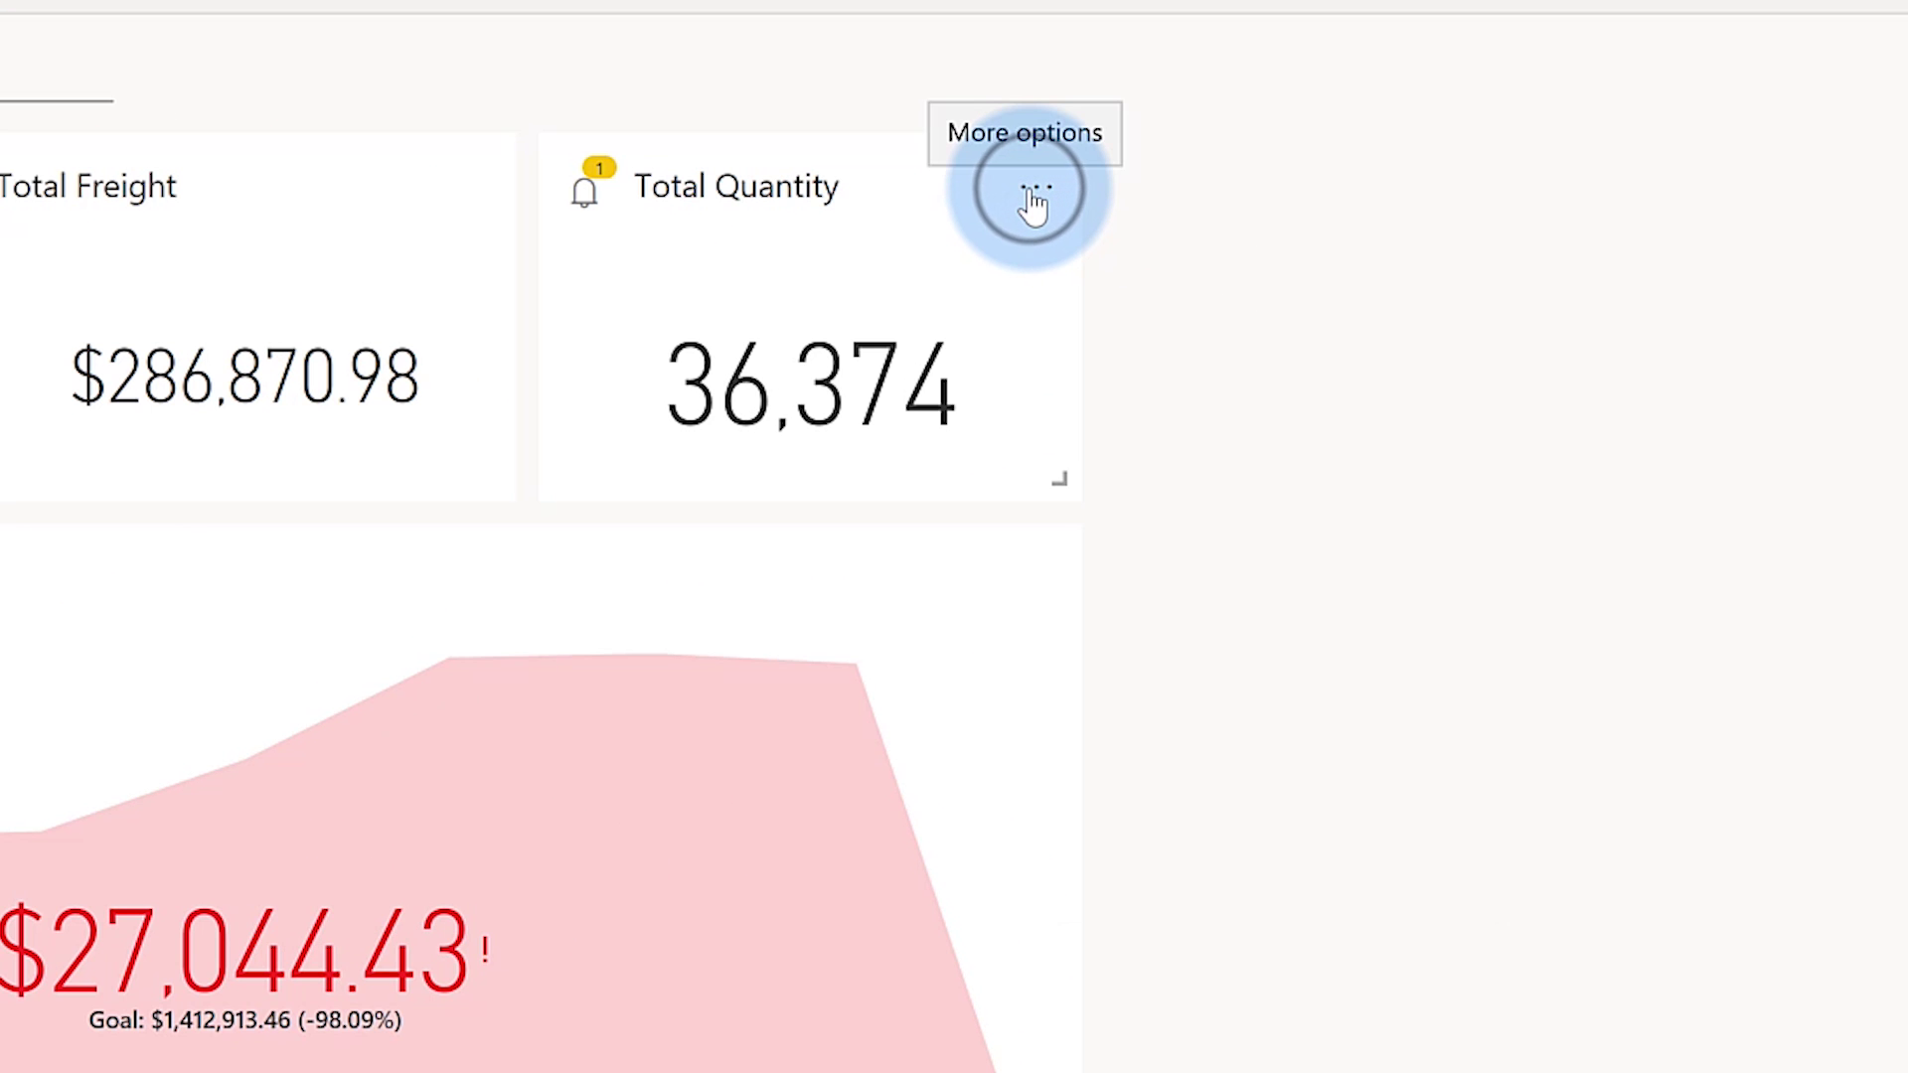
# Step: Start a new alert rule for the Total Quantity tile via Manage alerts
pyautogui.click(1029, 195)
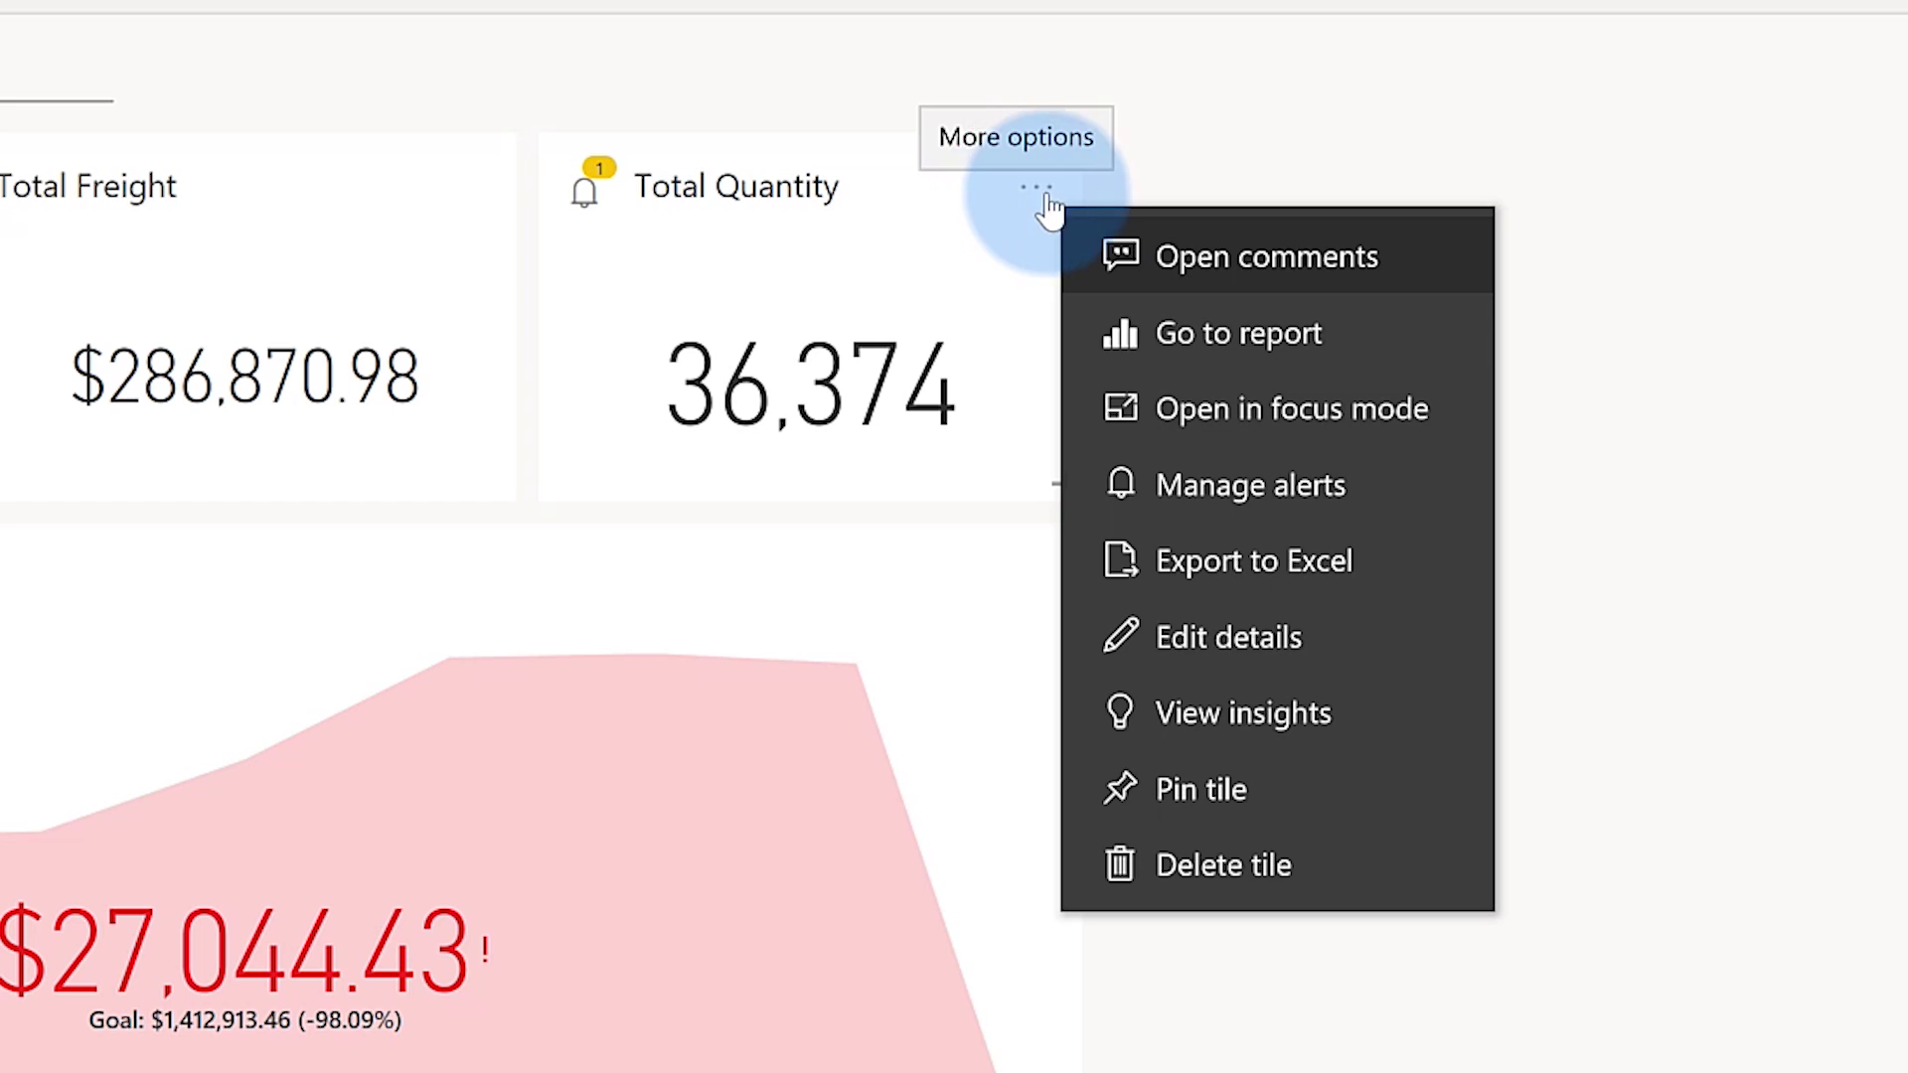
pyautogui.click(1223, 490)
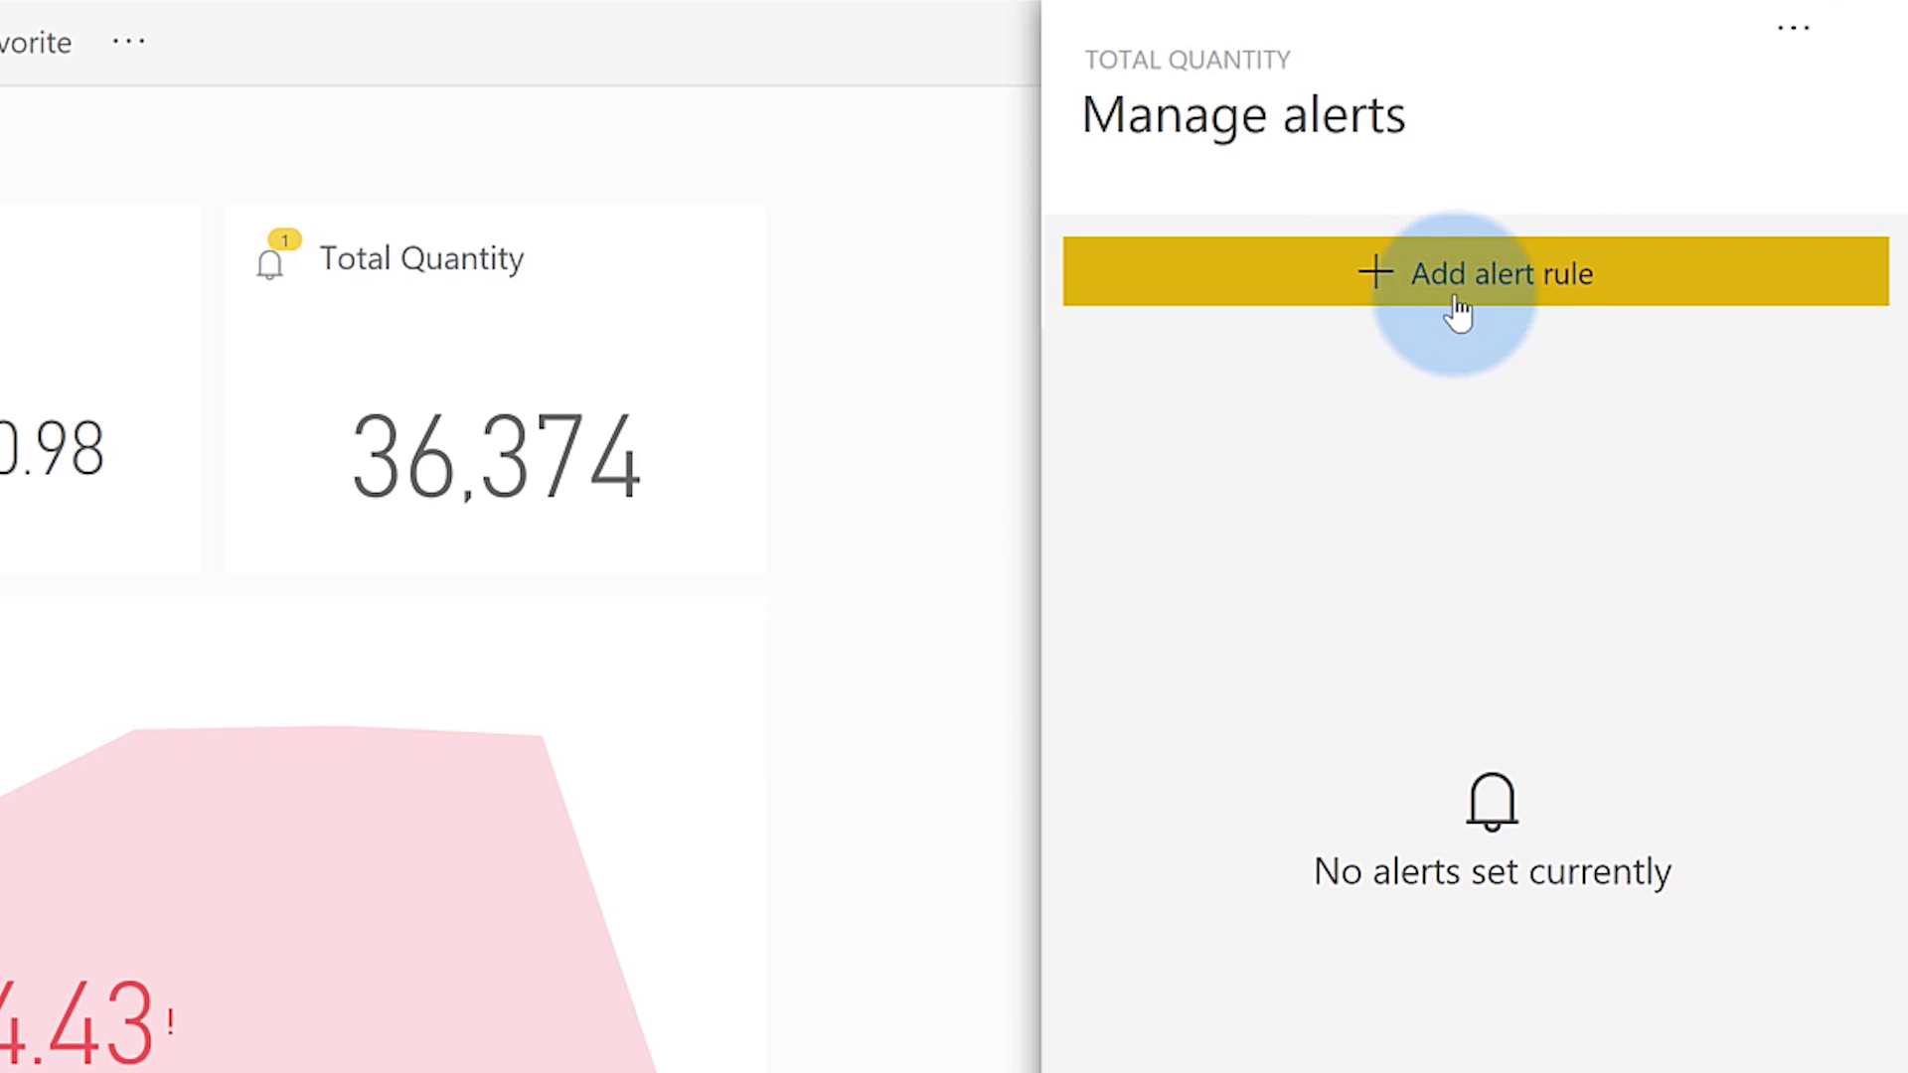
pyautogui.click(1533, 278)
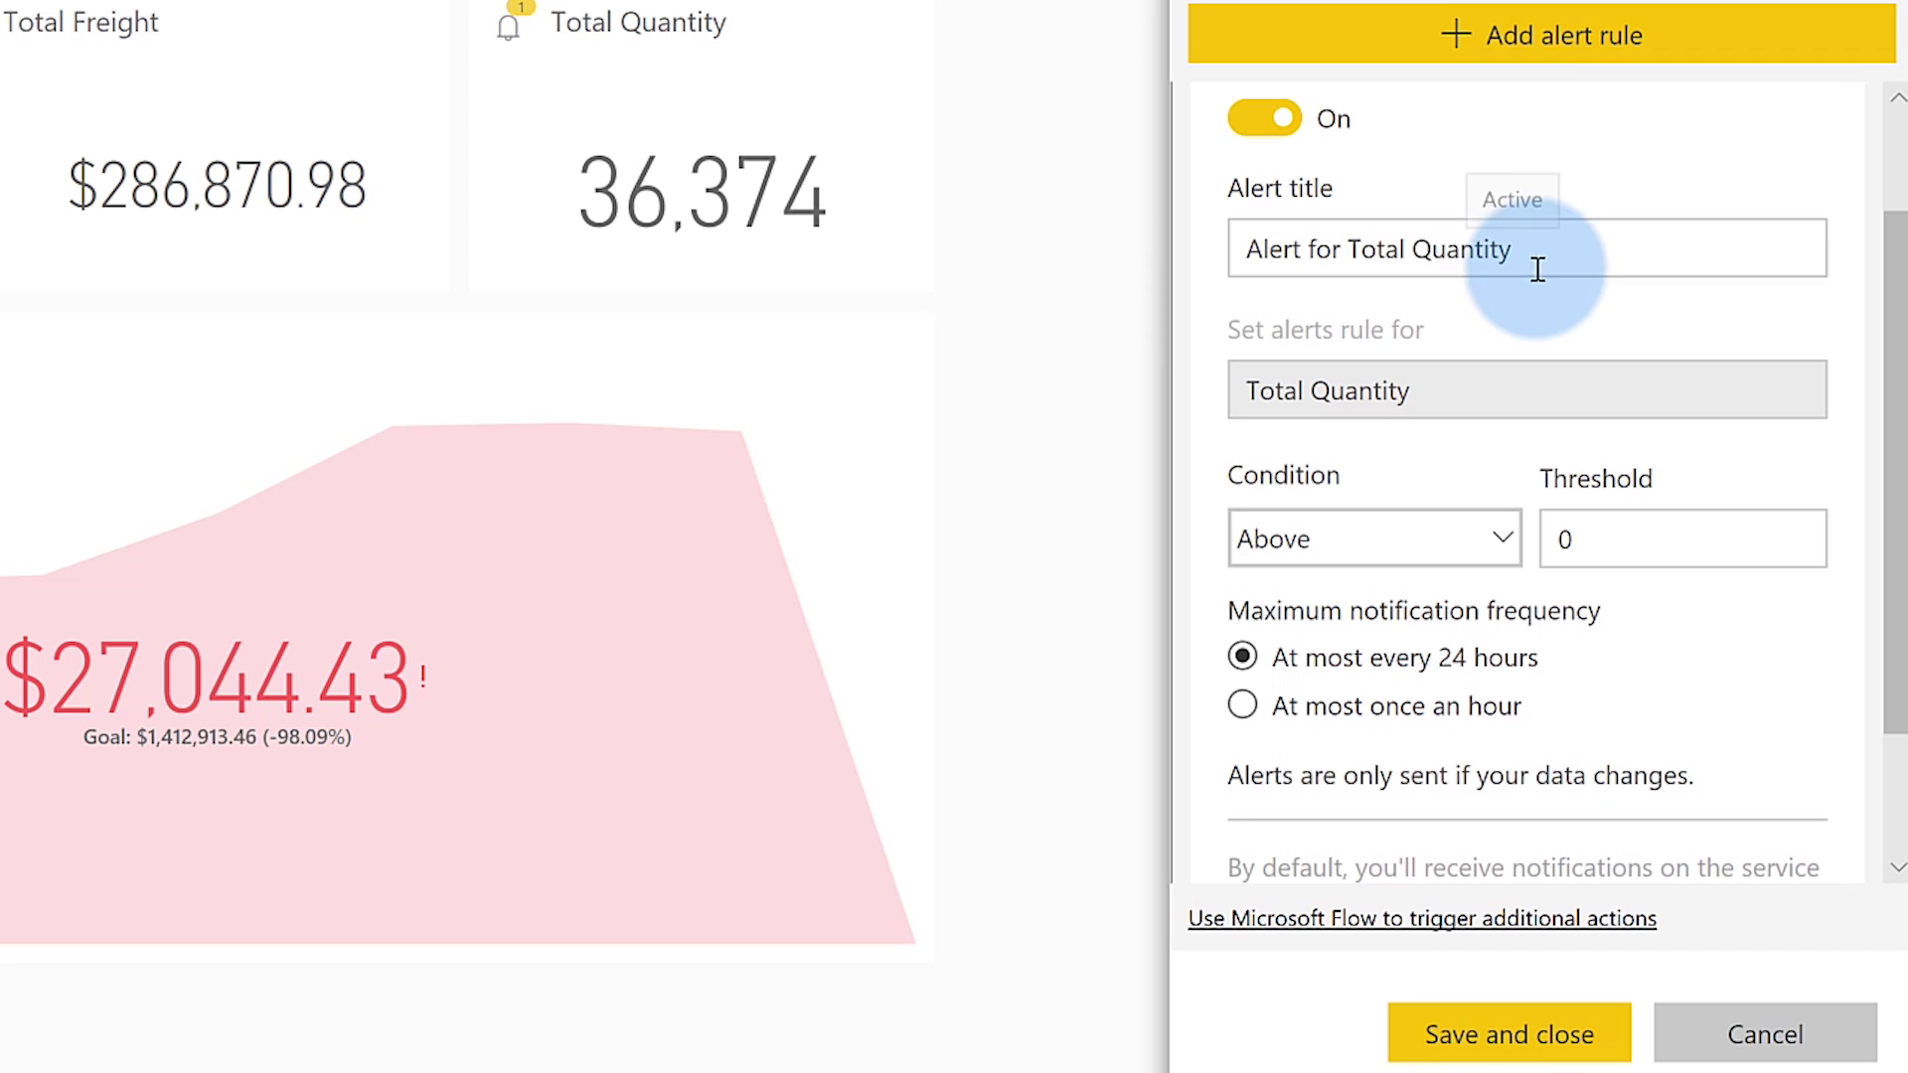
# Step: Save the alert as 'Exceeds 36374', condition Above, threshold 36374, at most once an hour
pyautogui.moveTo(1537, 253); pyautogui.dragTo(1115, 291)
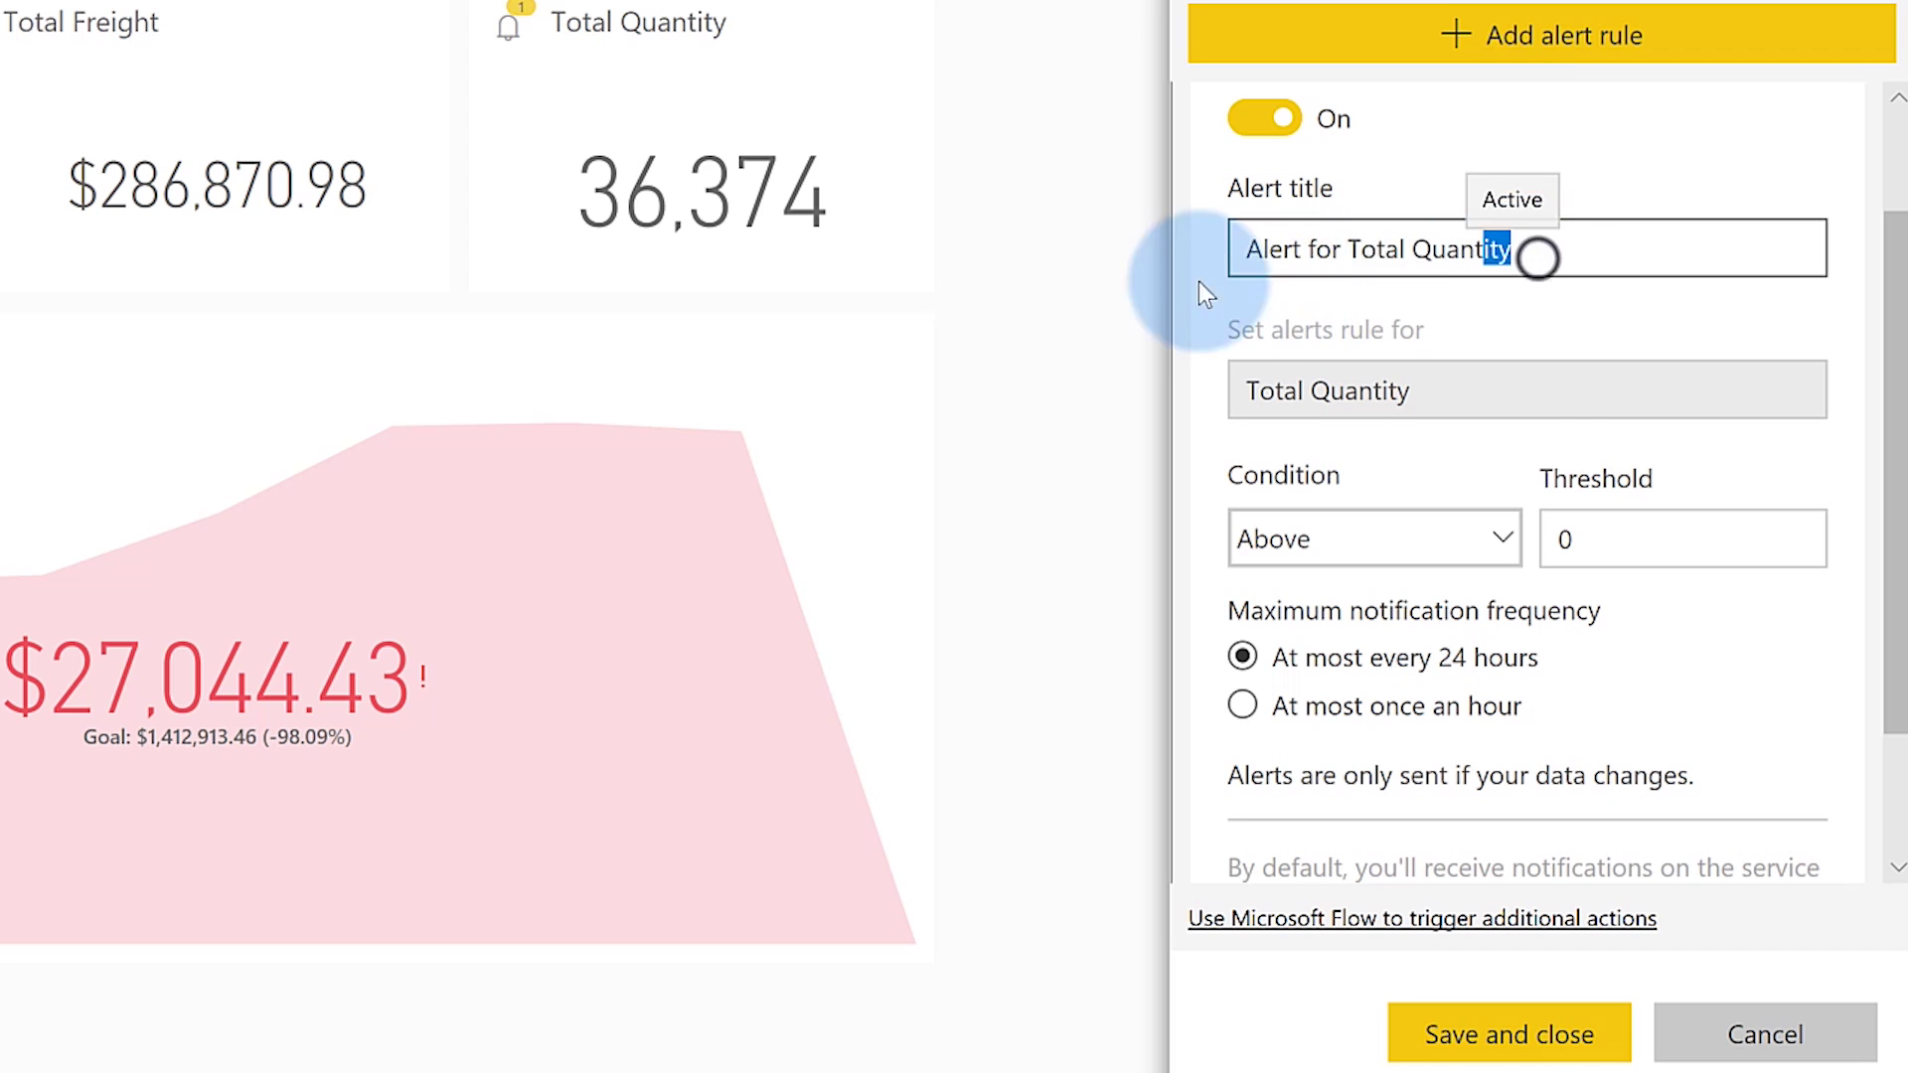
pyautogui.write('Exce')
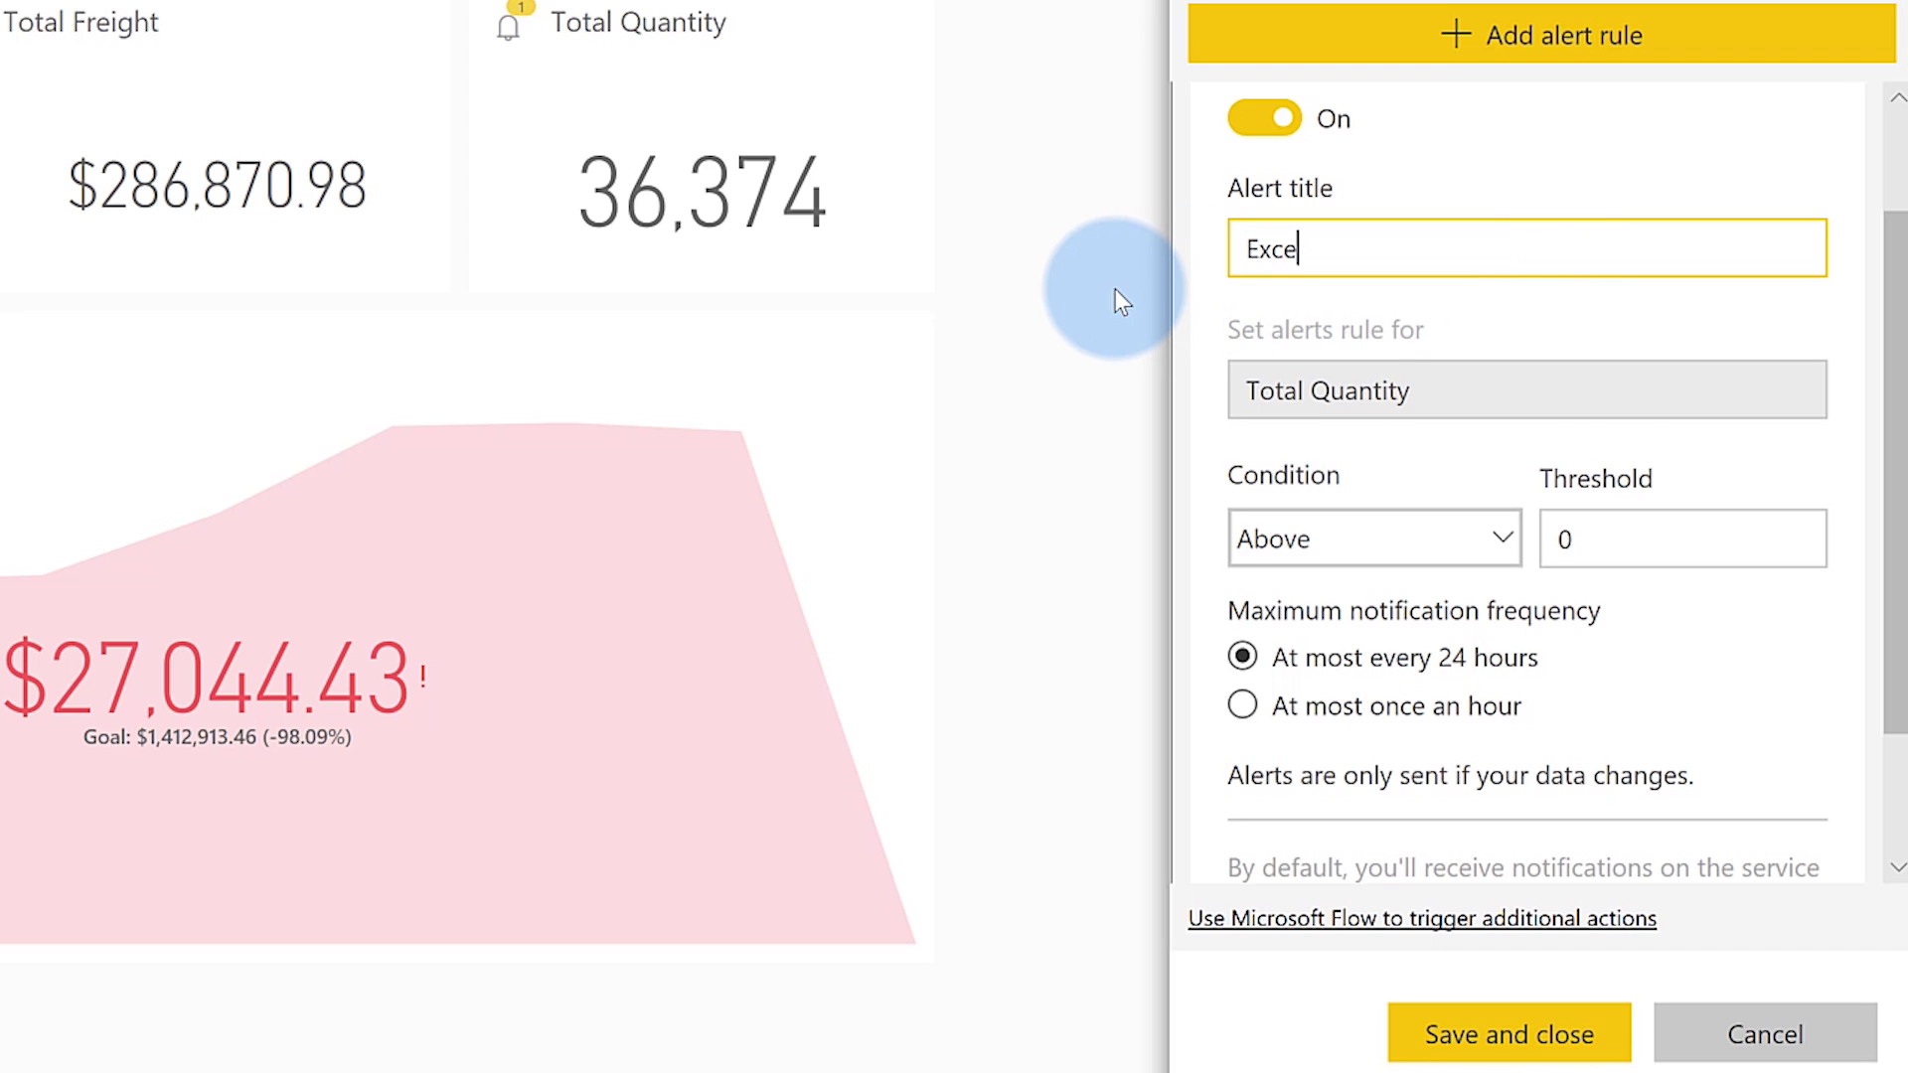
pyautogui.write('eds 36')
pyautogui.write('374')
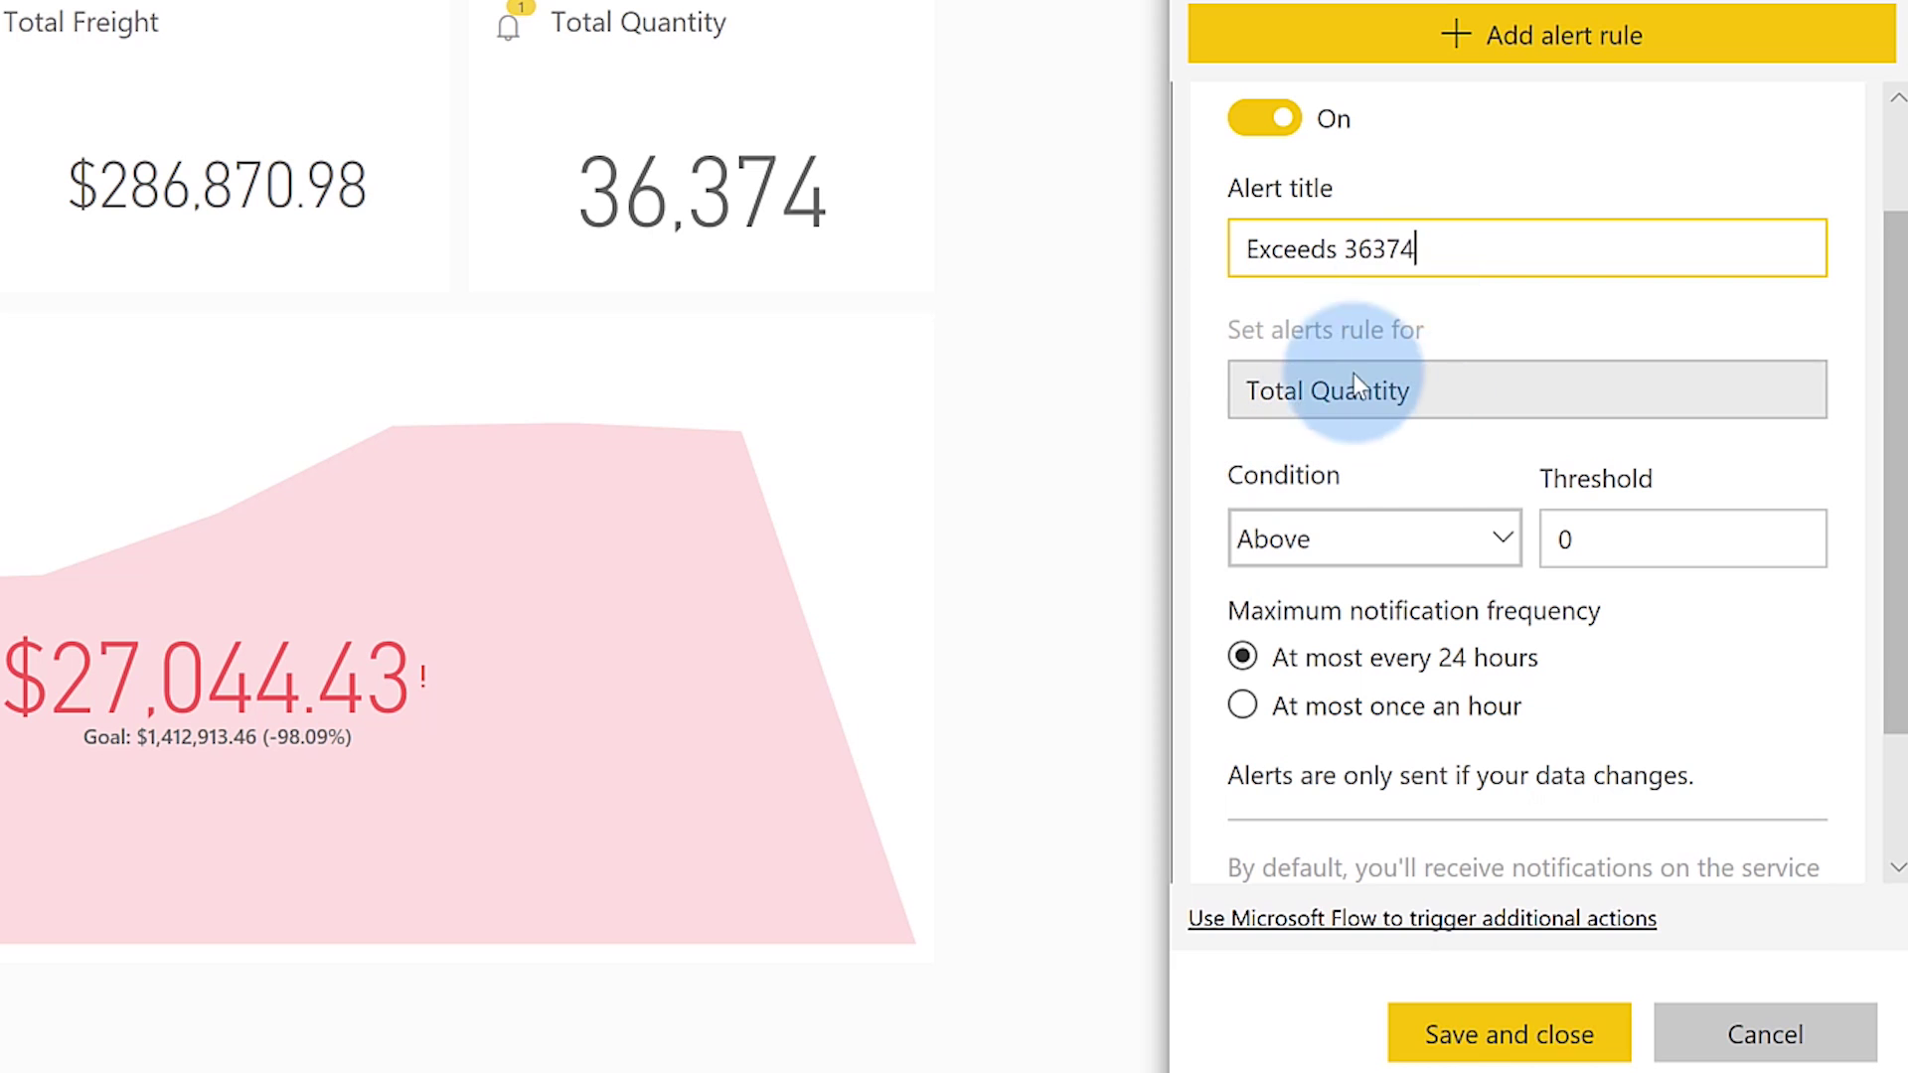
pyautogui.scroll(-1, 1407, 390)
pyautogui.scroll(-1, 1406, 392)
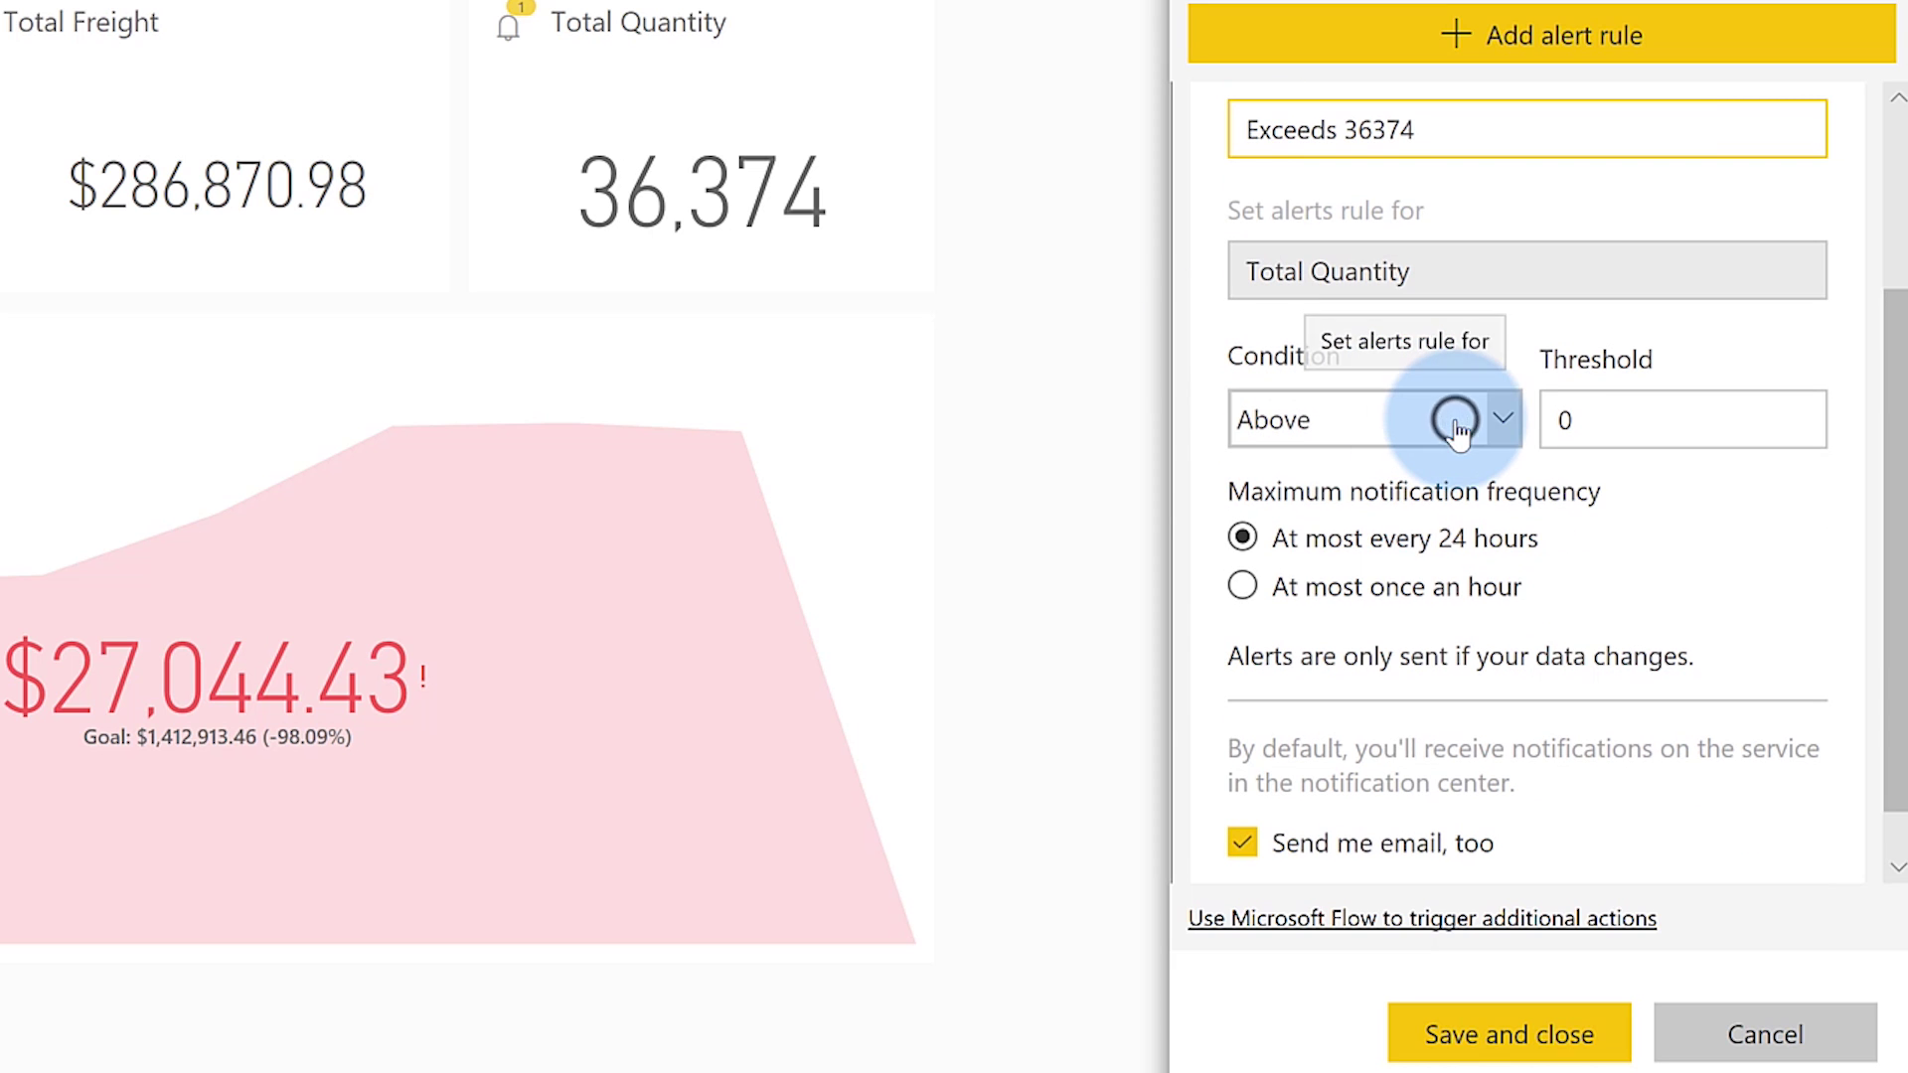
pyautogui.click(1458, 433)
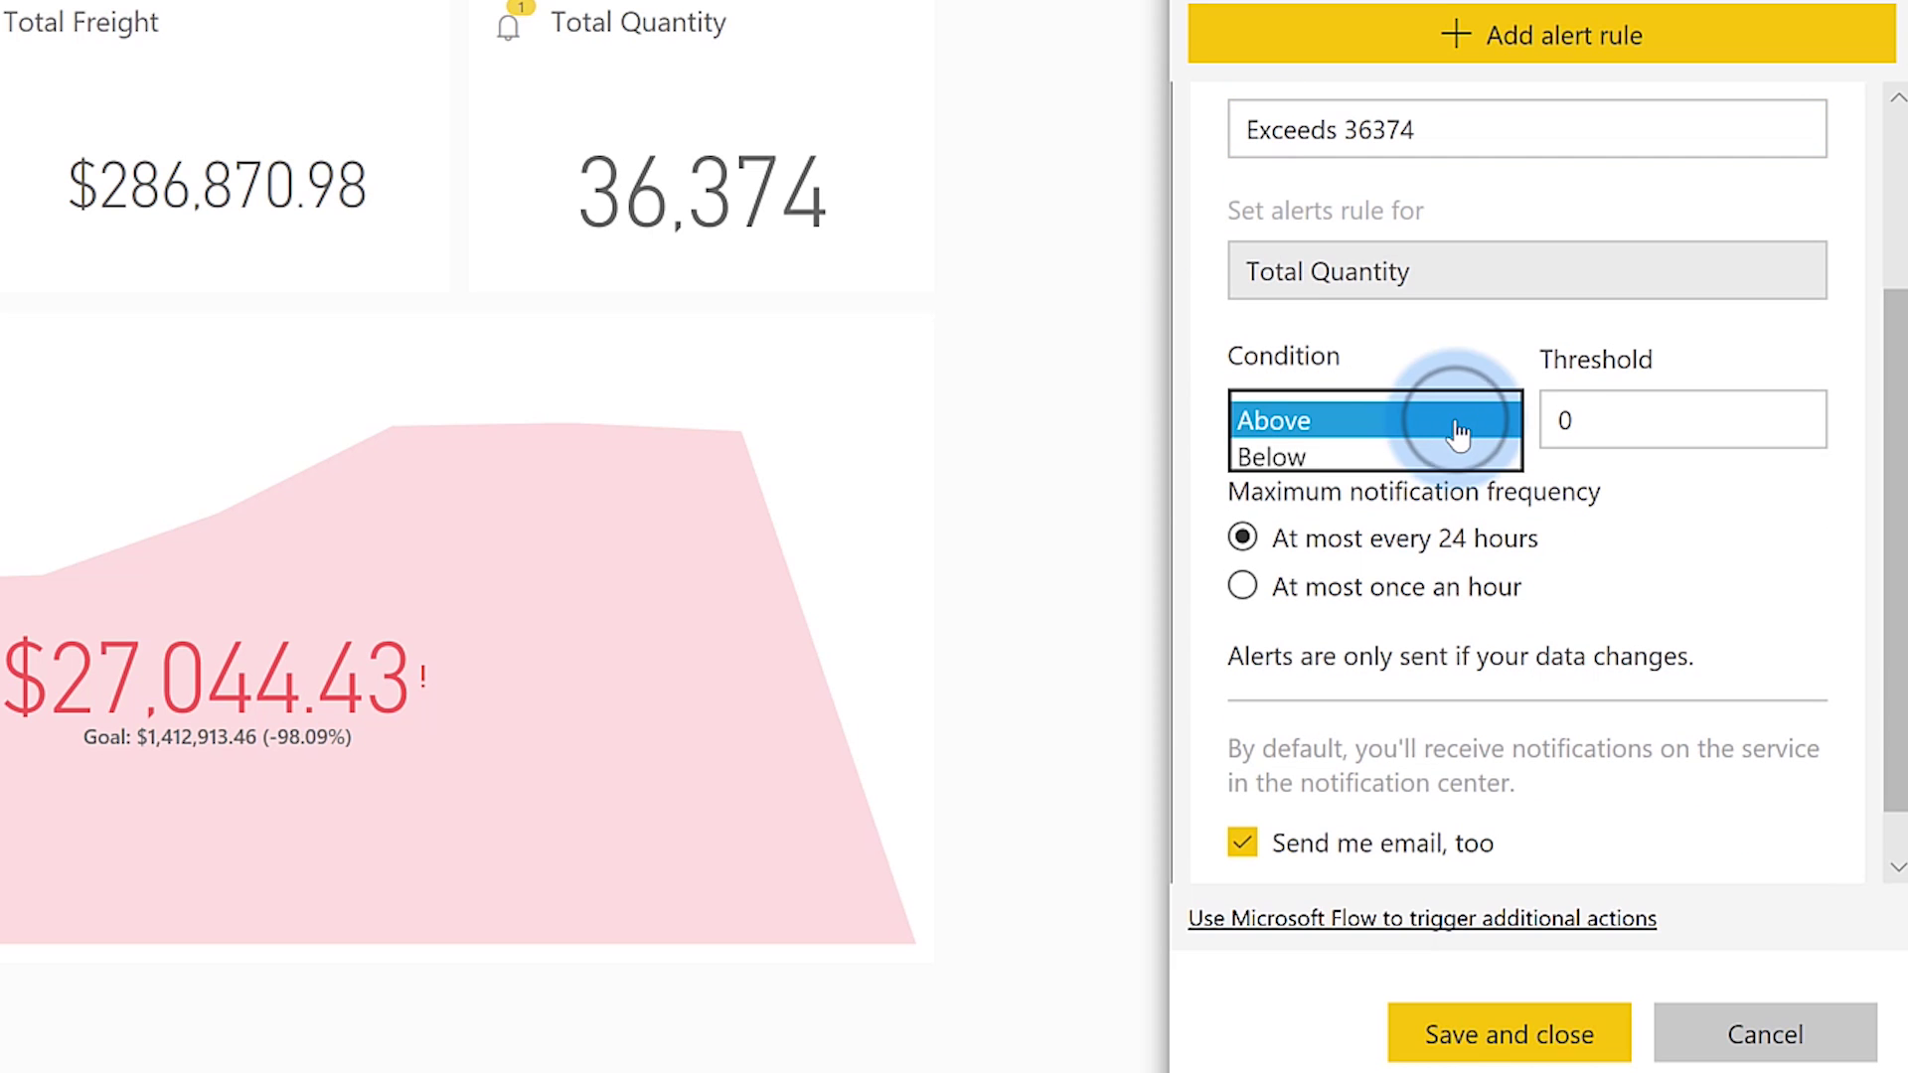
pyautogui.click(1618, 420)
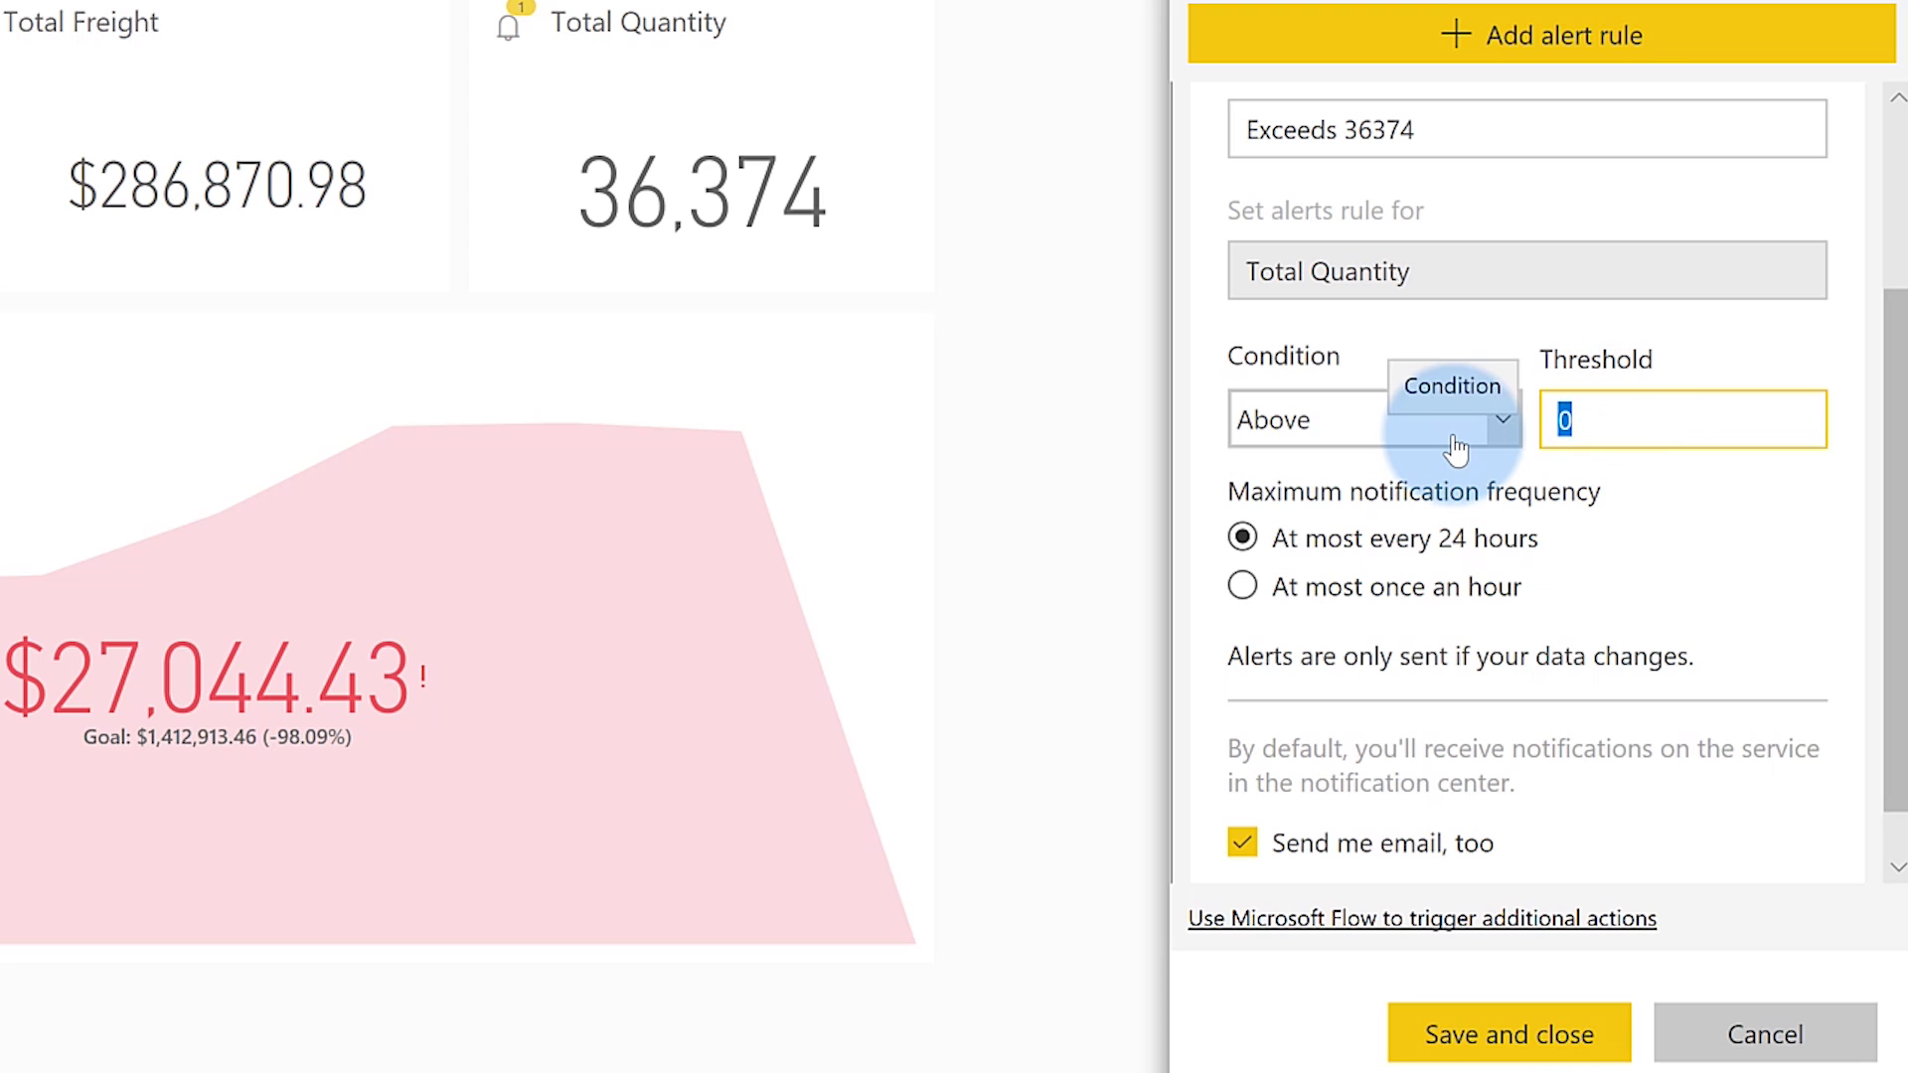
pyautogui.write('36374')
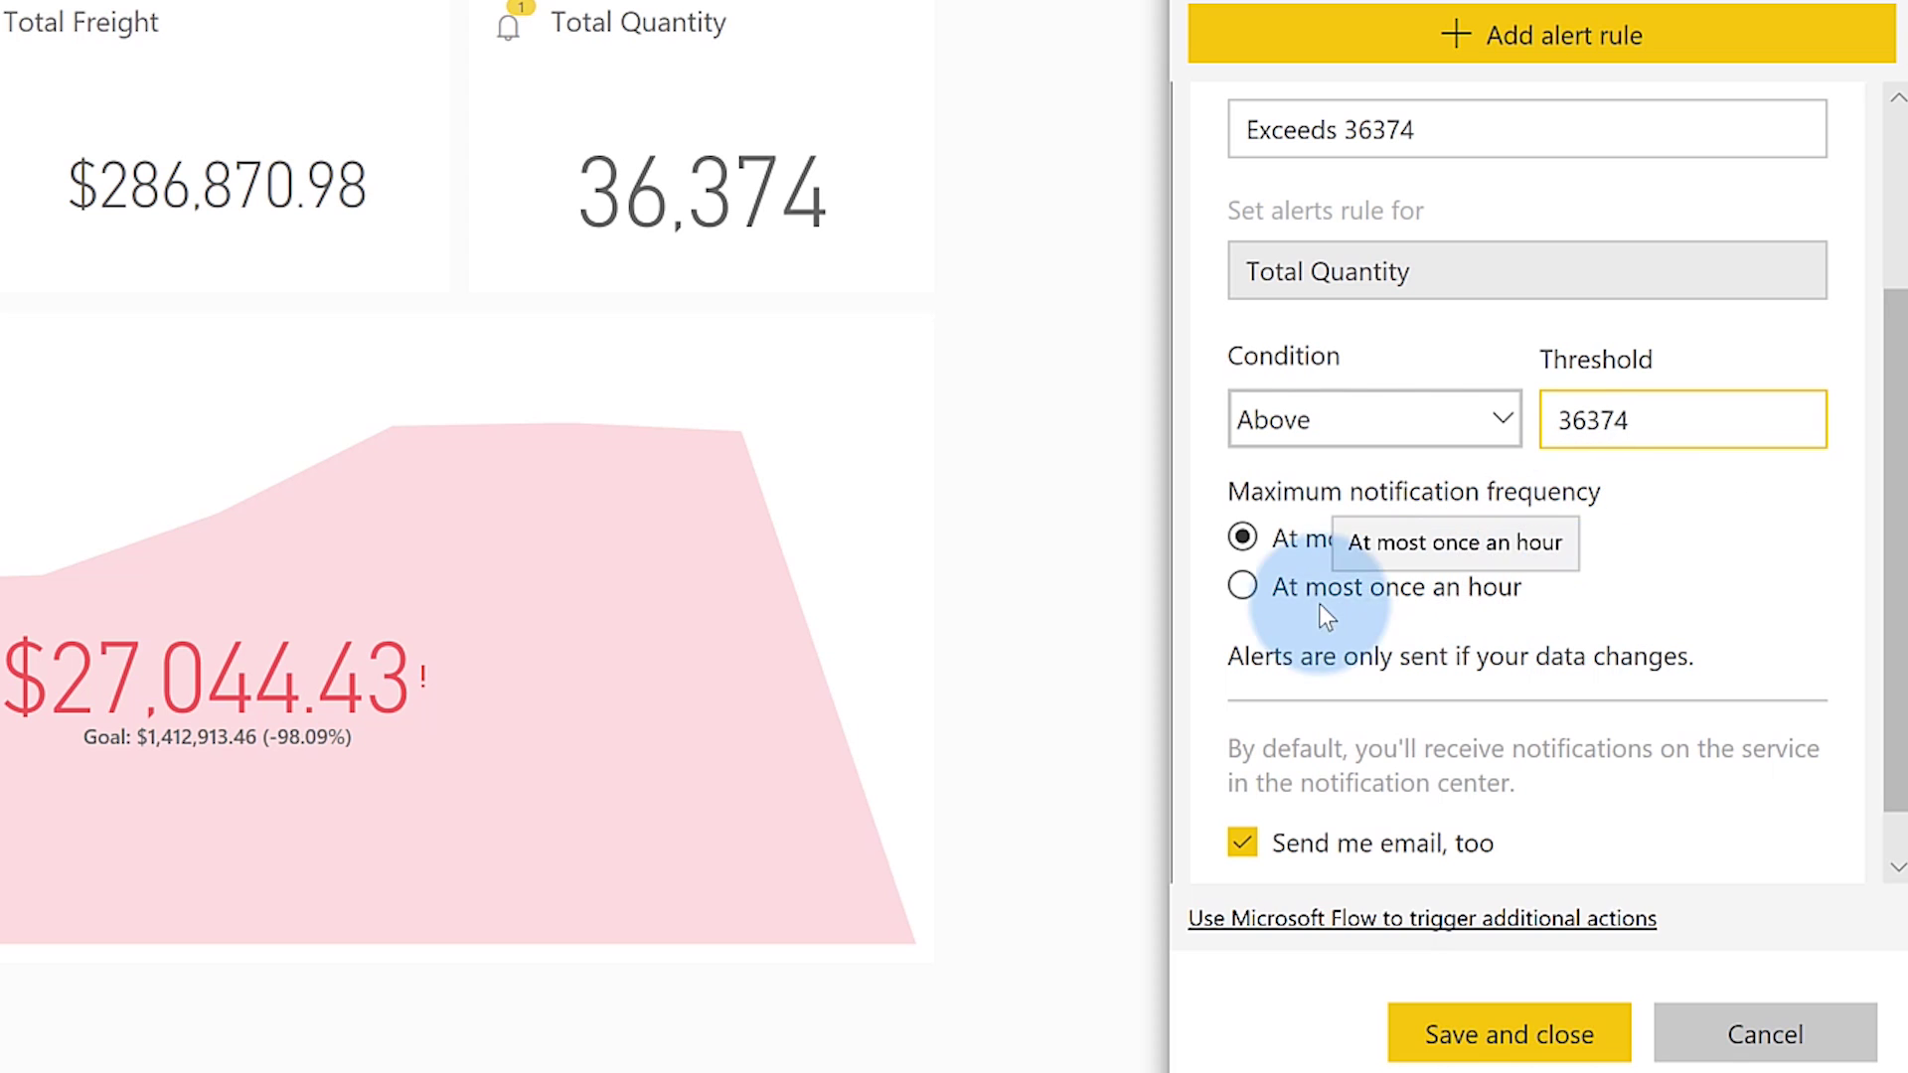
pyautogui.click(1242, 588)
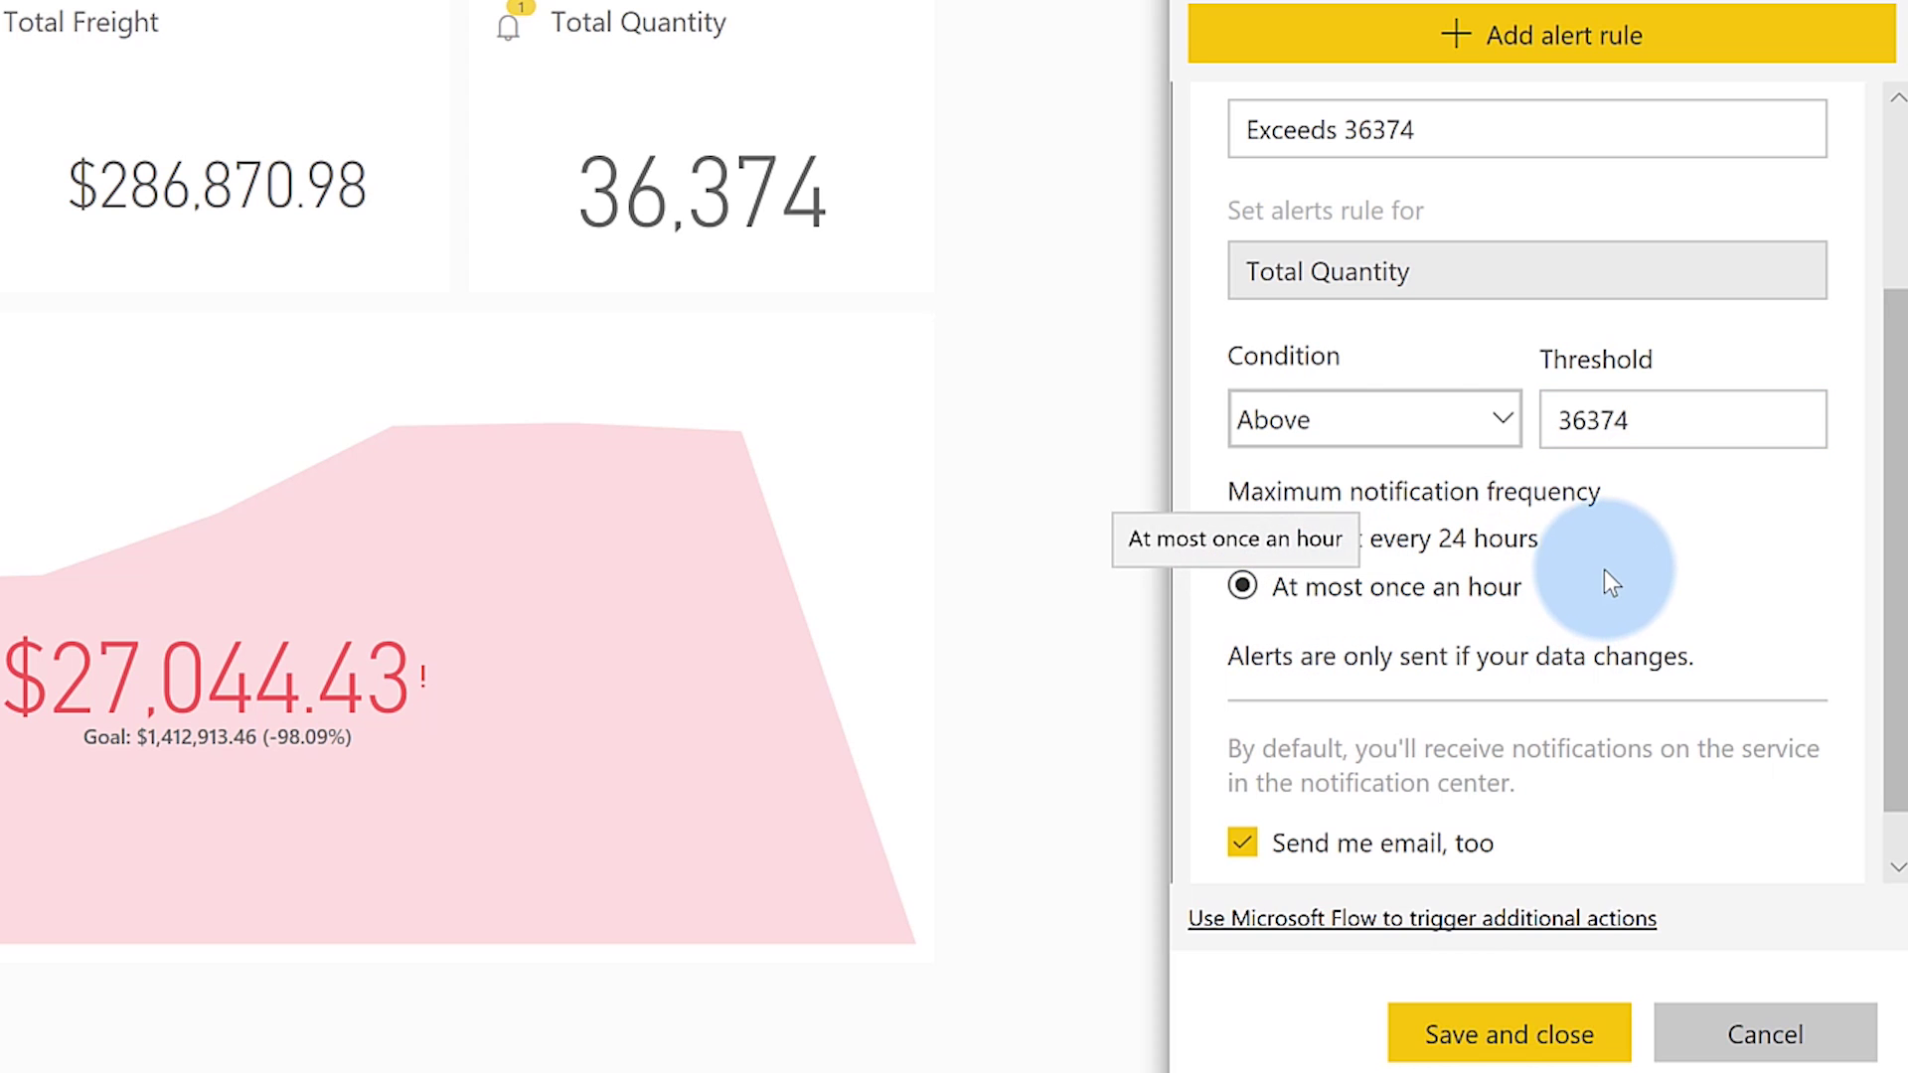
pyautogui.scroll(-1, 1643, 559)
pyautogui.scroll(-1, 1645, 560)
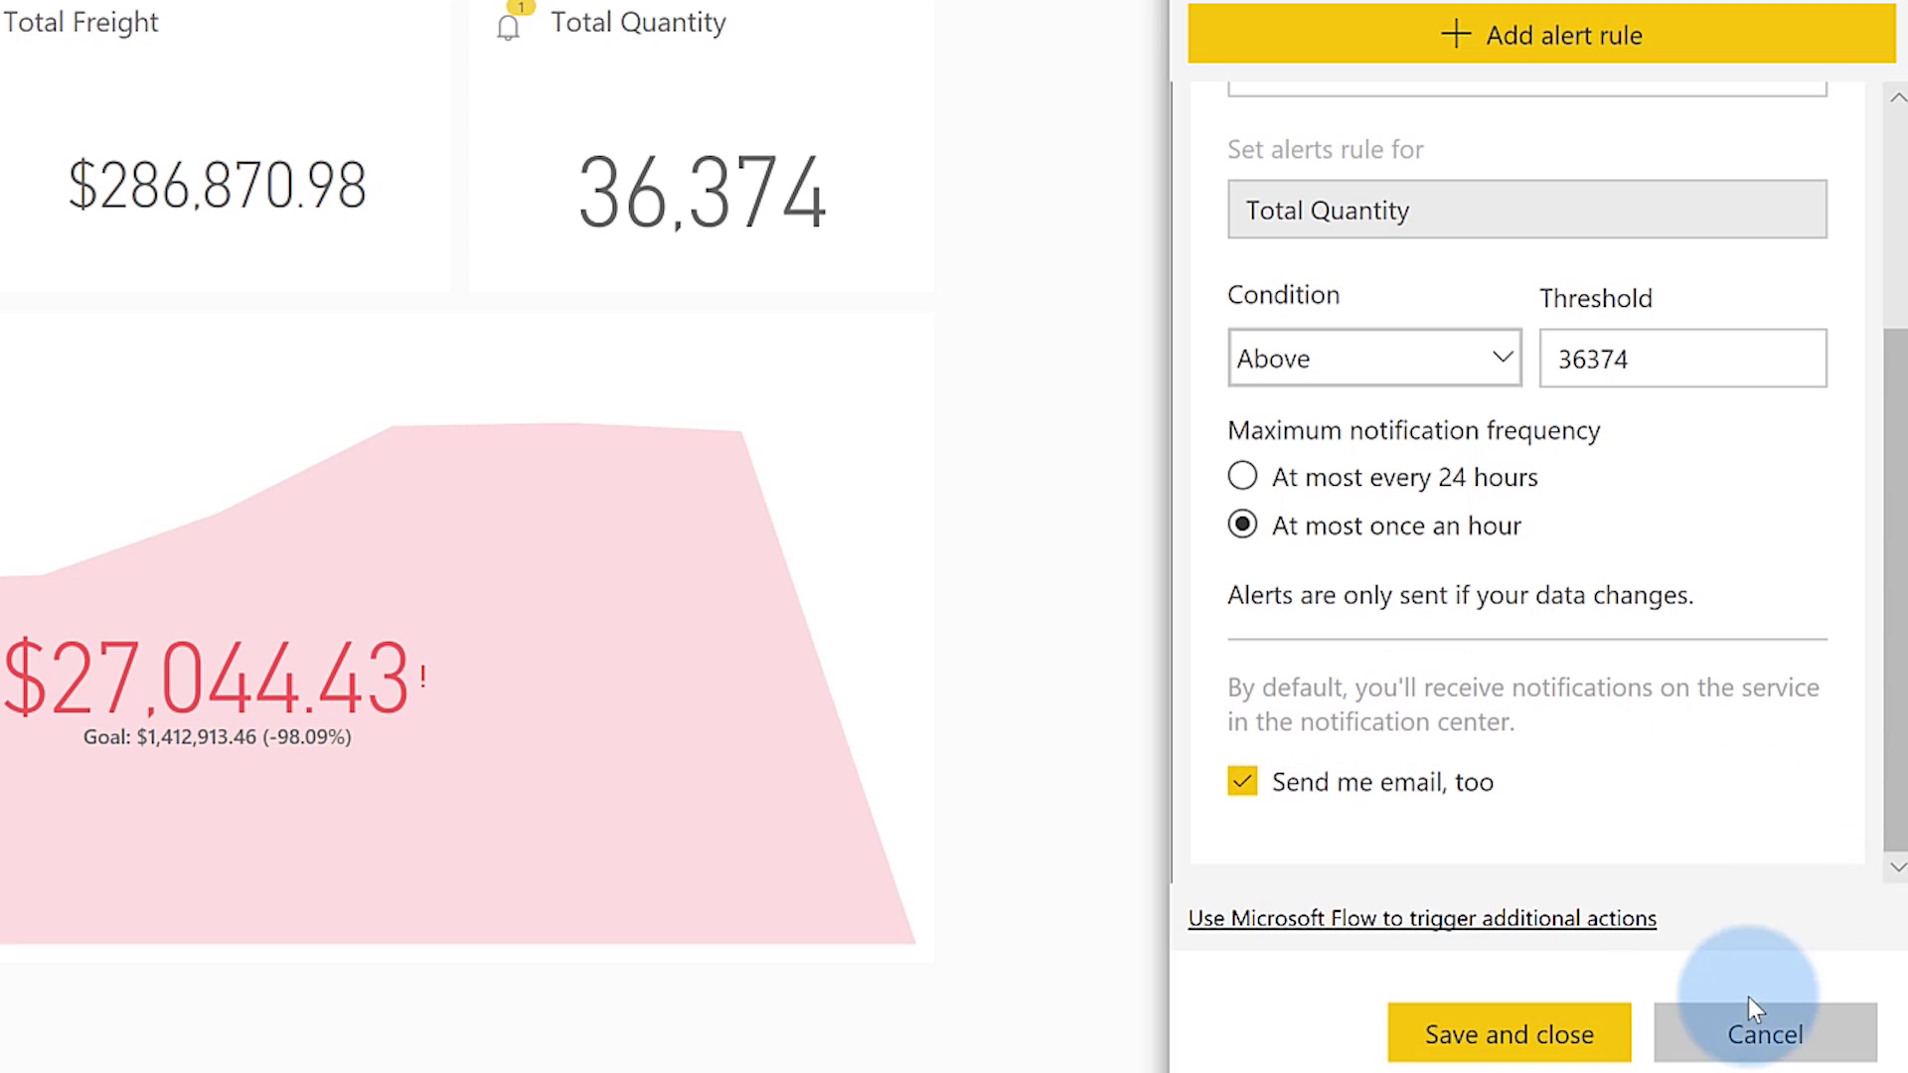
pyautogui.click(1577, 1040)
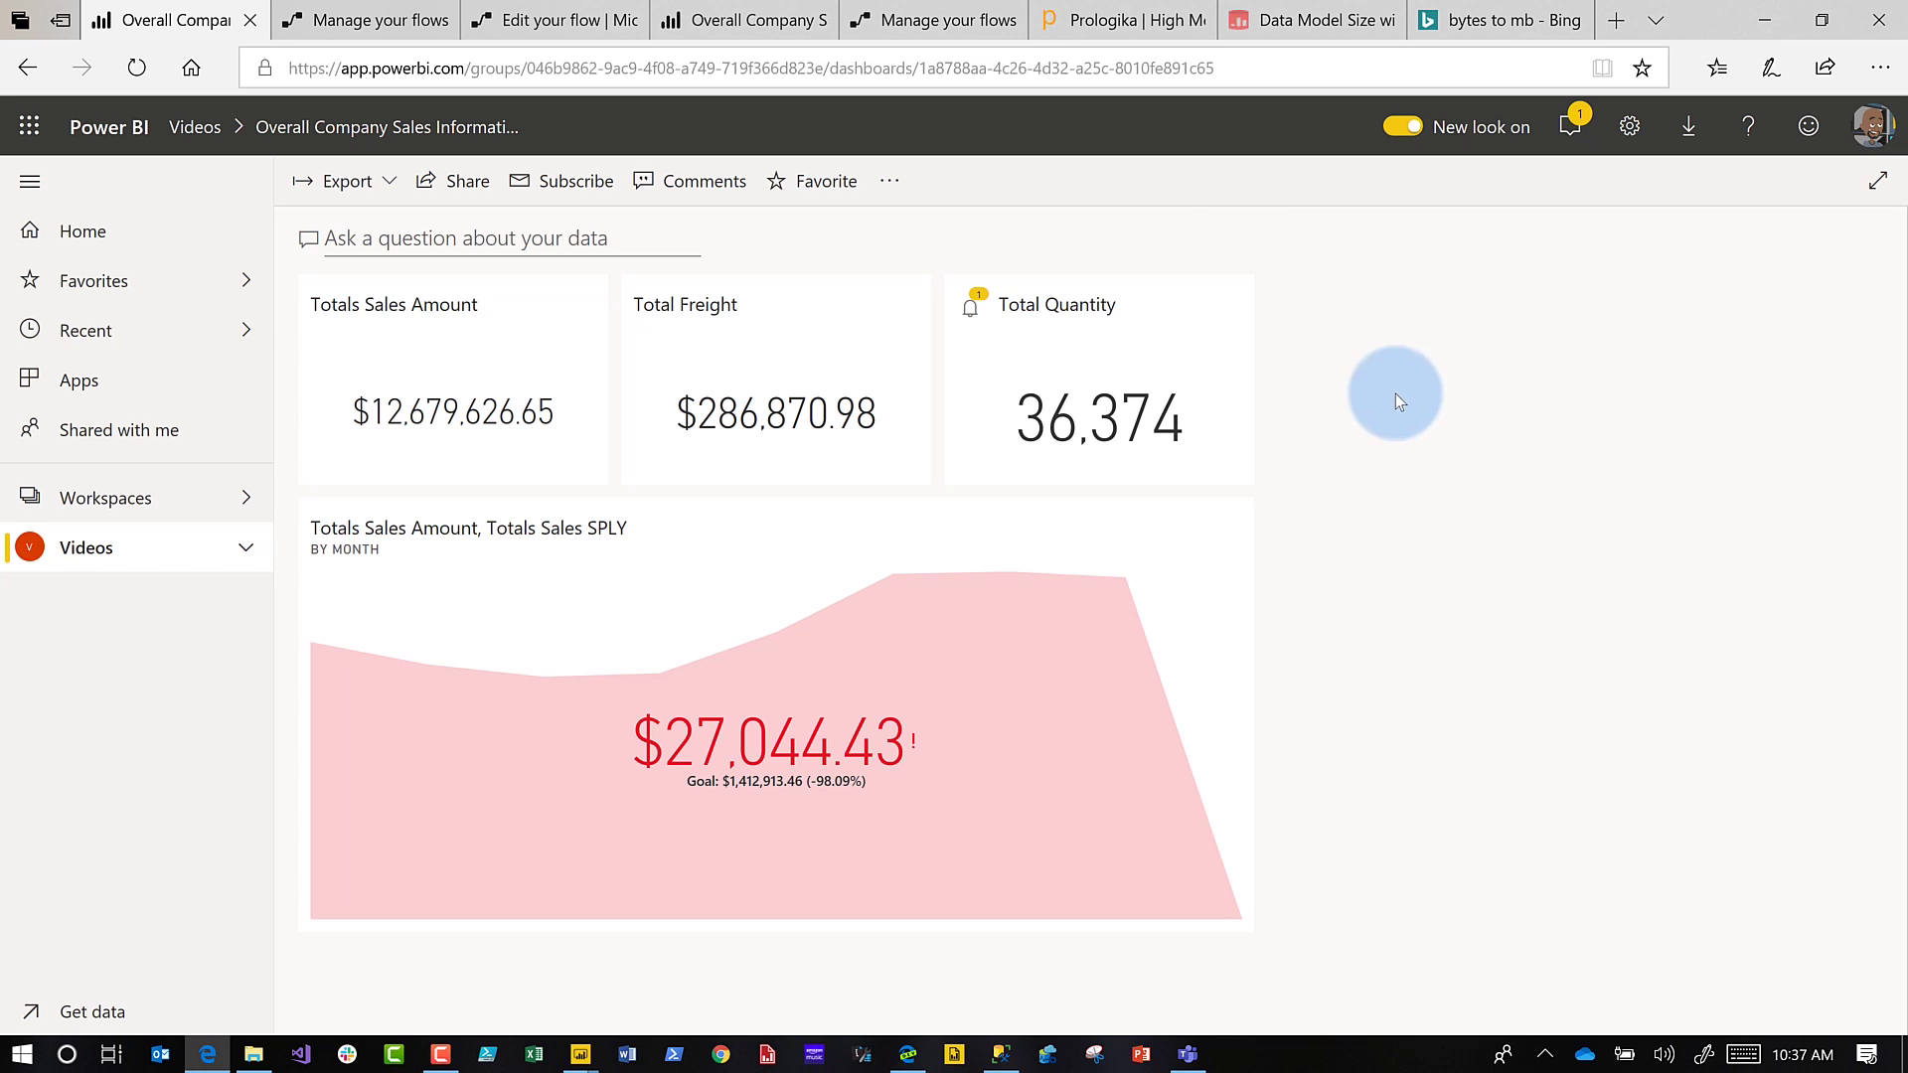
# Step: Reopen Manage alerts on the Total Quantity tile to confirm the Exceeds 36374 alert
pyautogui.moveTo(1099, 380)
pyautogui.click(1226, 310)
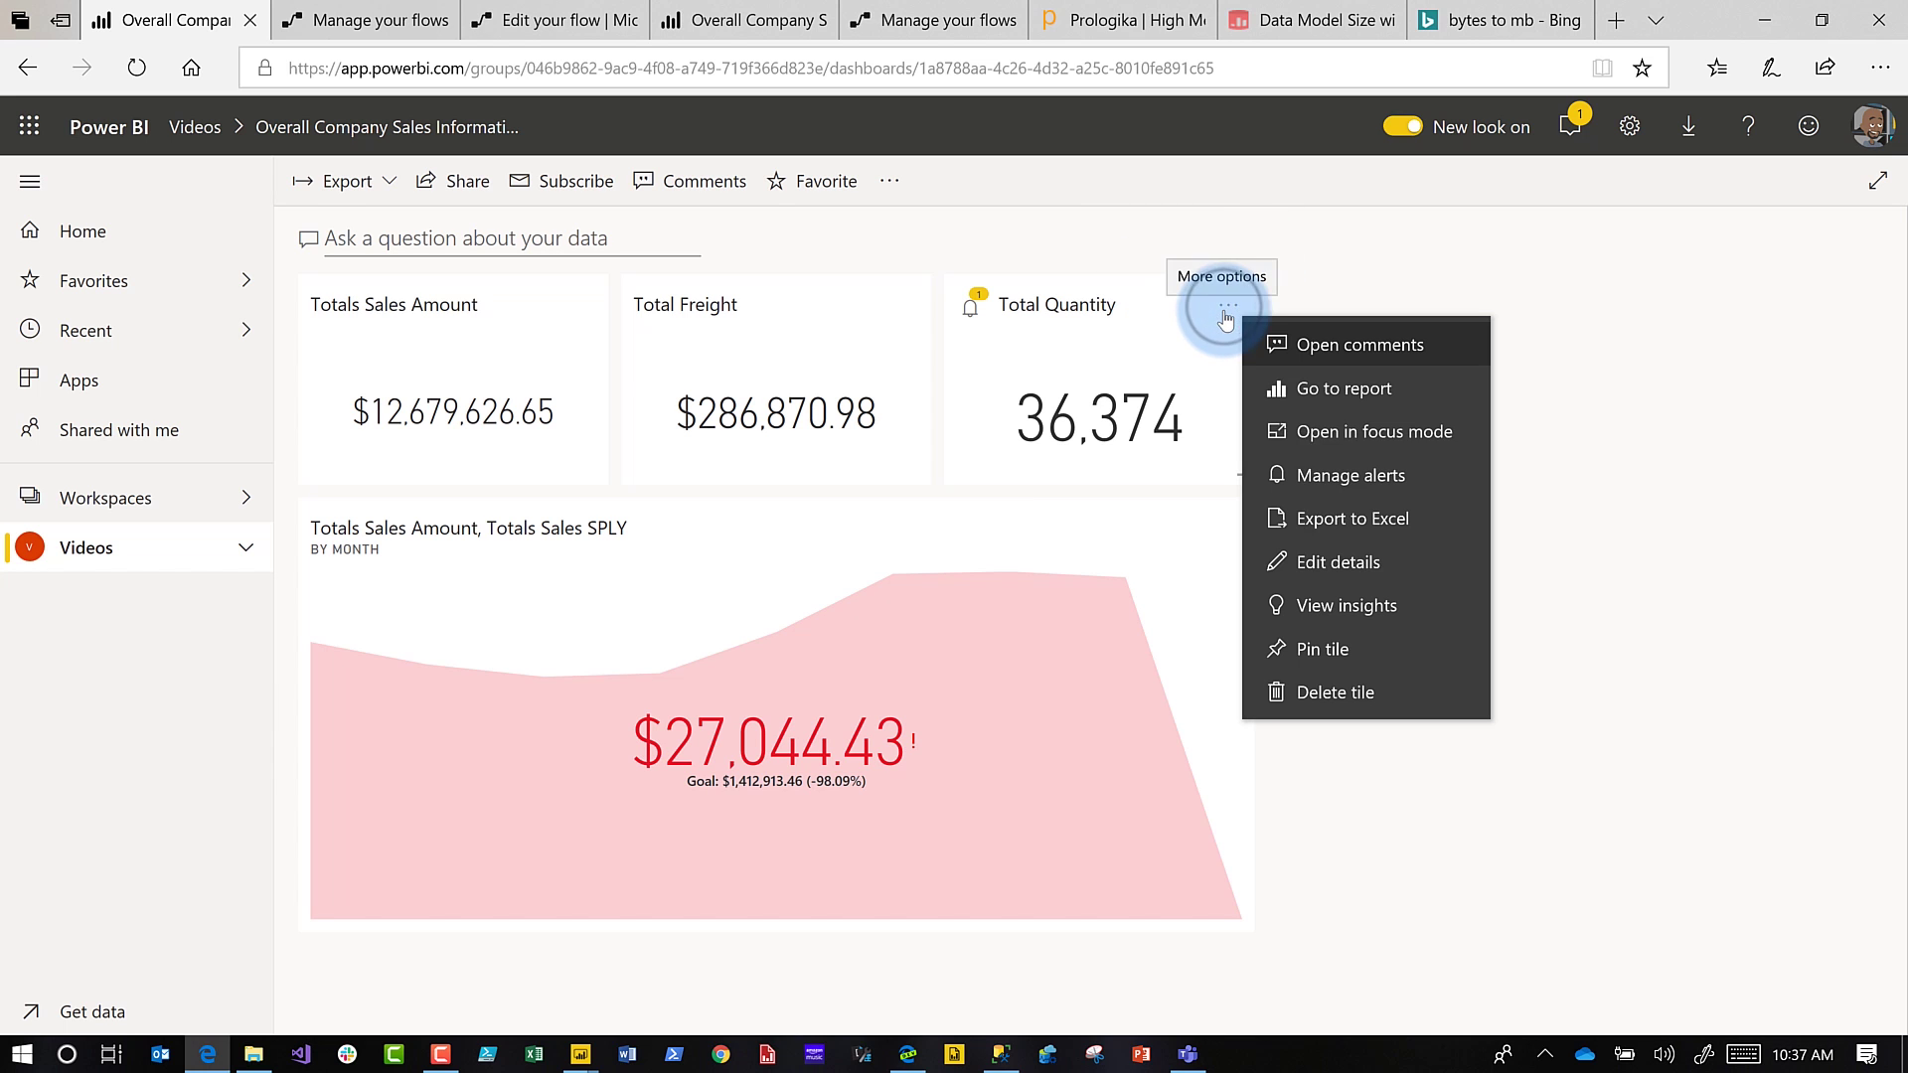
pyautogui.click(1347, 477)
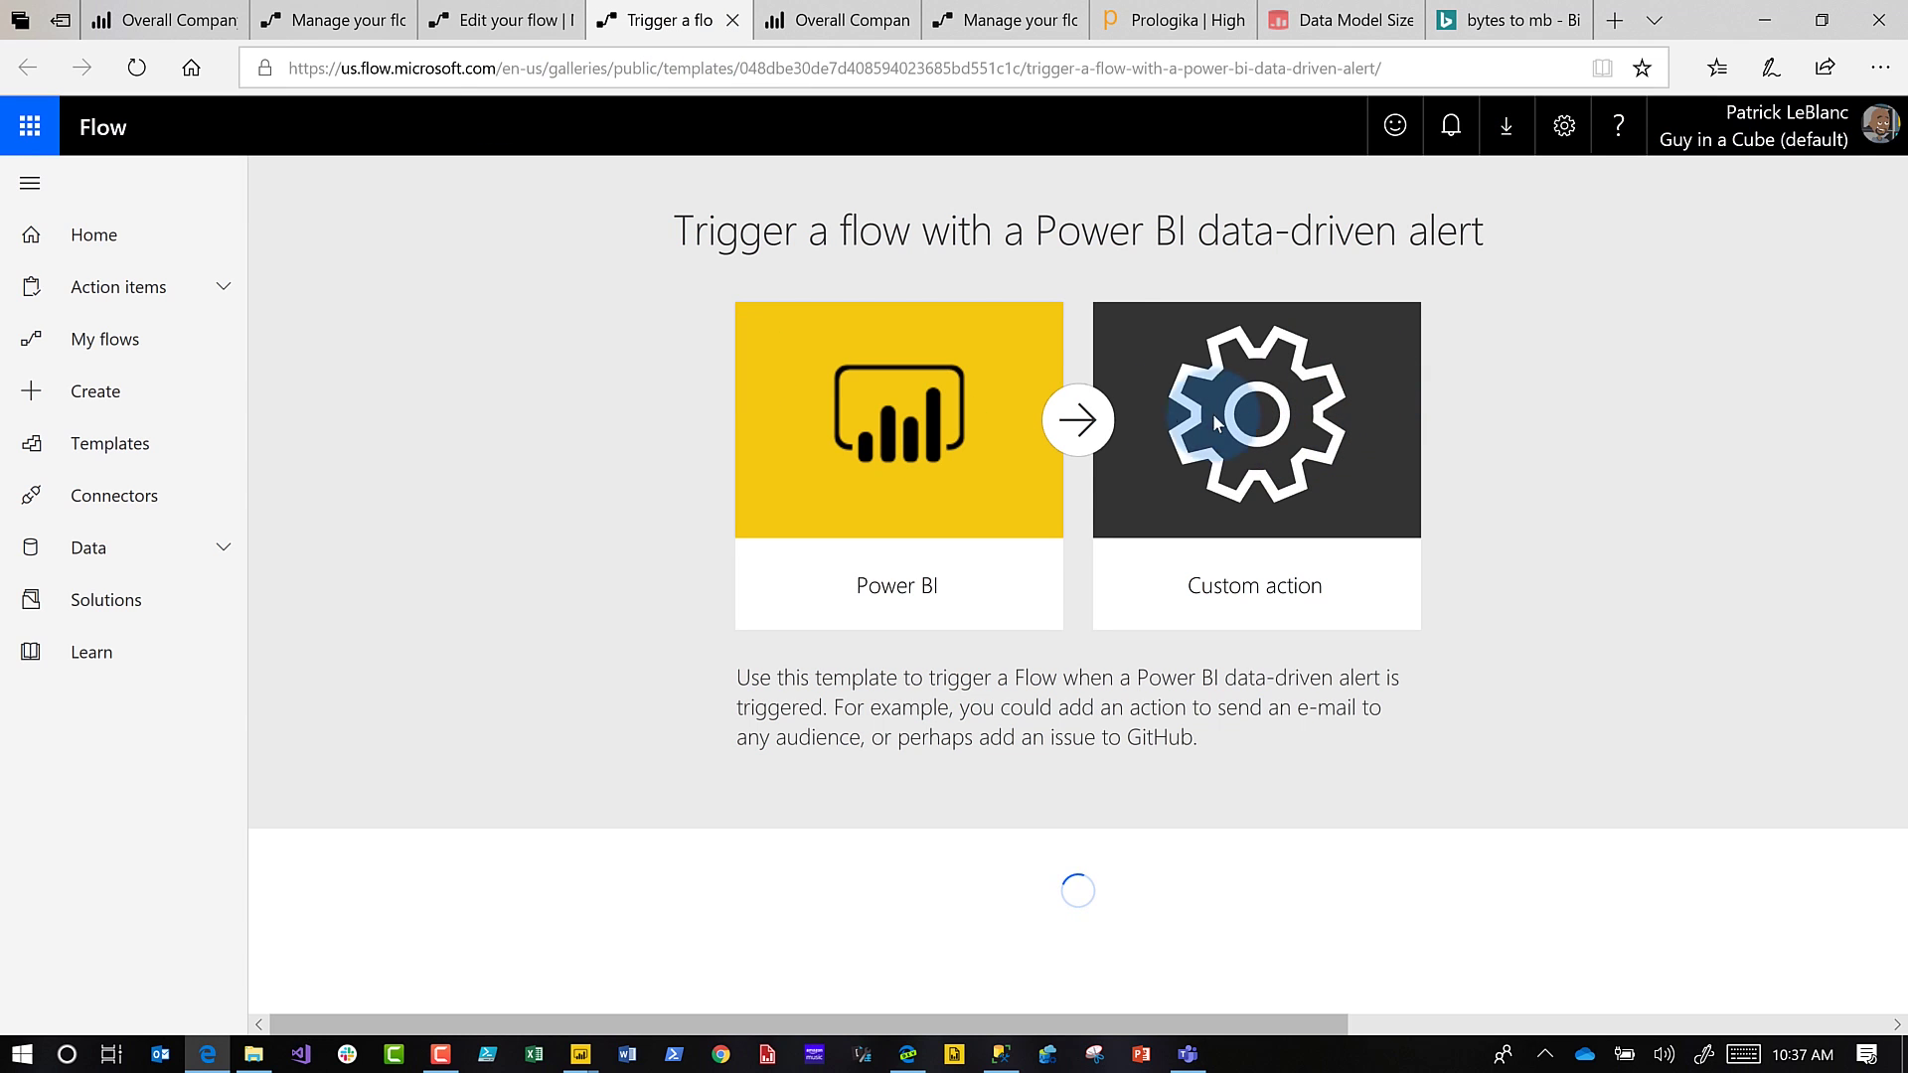
pyautogui.scroll(-1, 1128, 569)
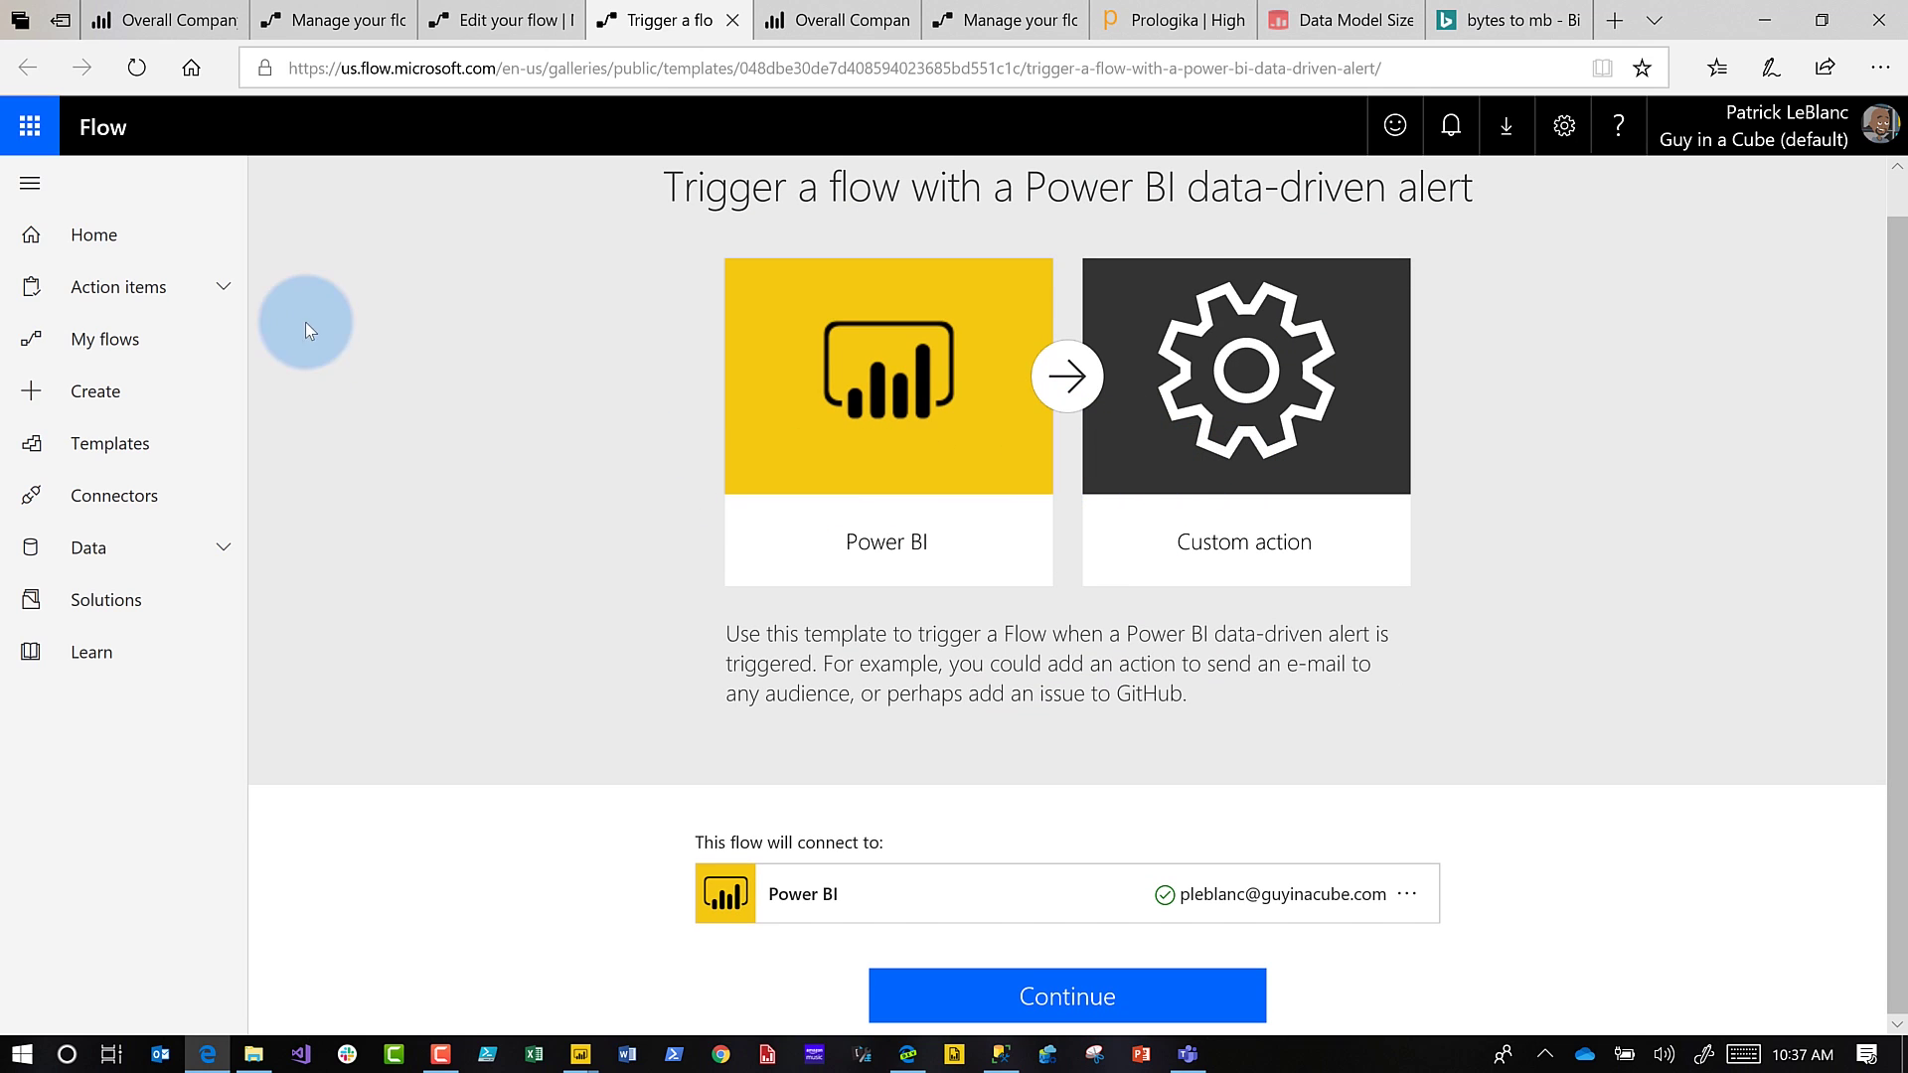
# Step: From Flow home, search Power BI templates and open the data alert e-mail template
pyautogui.click(137, 237)
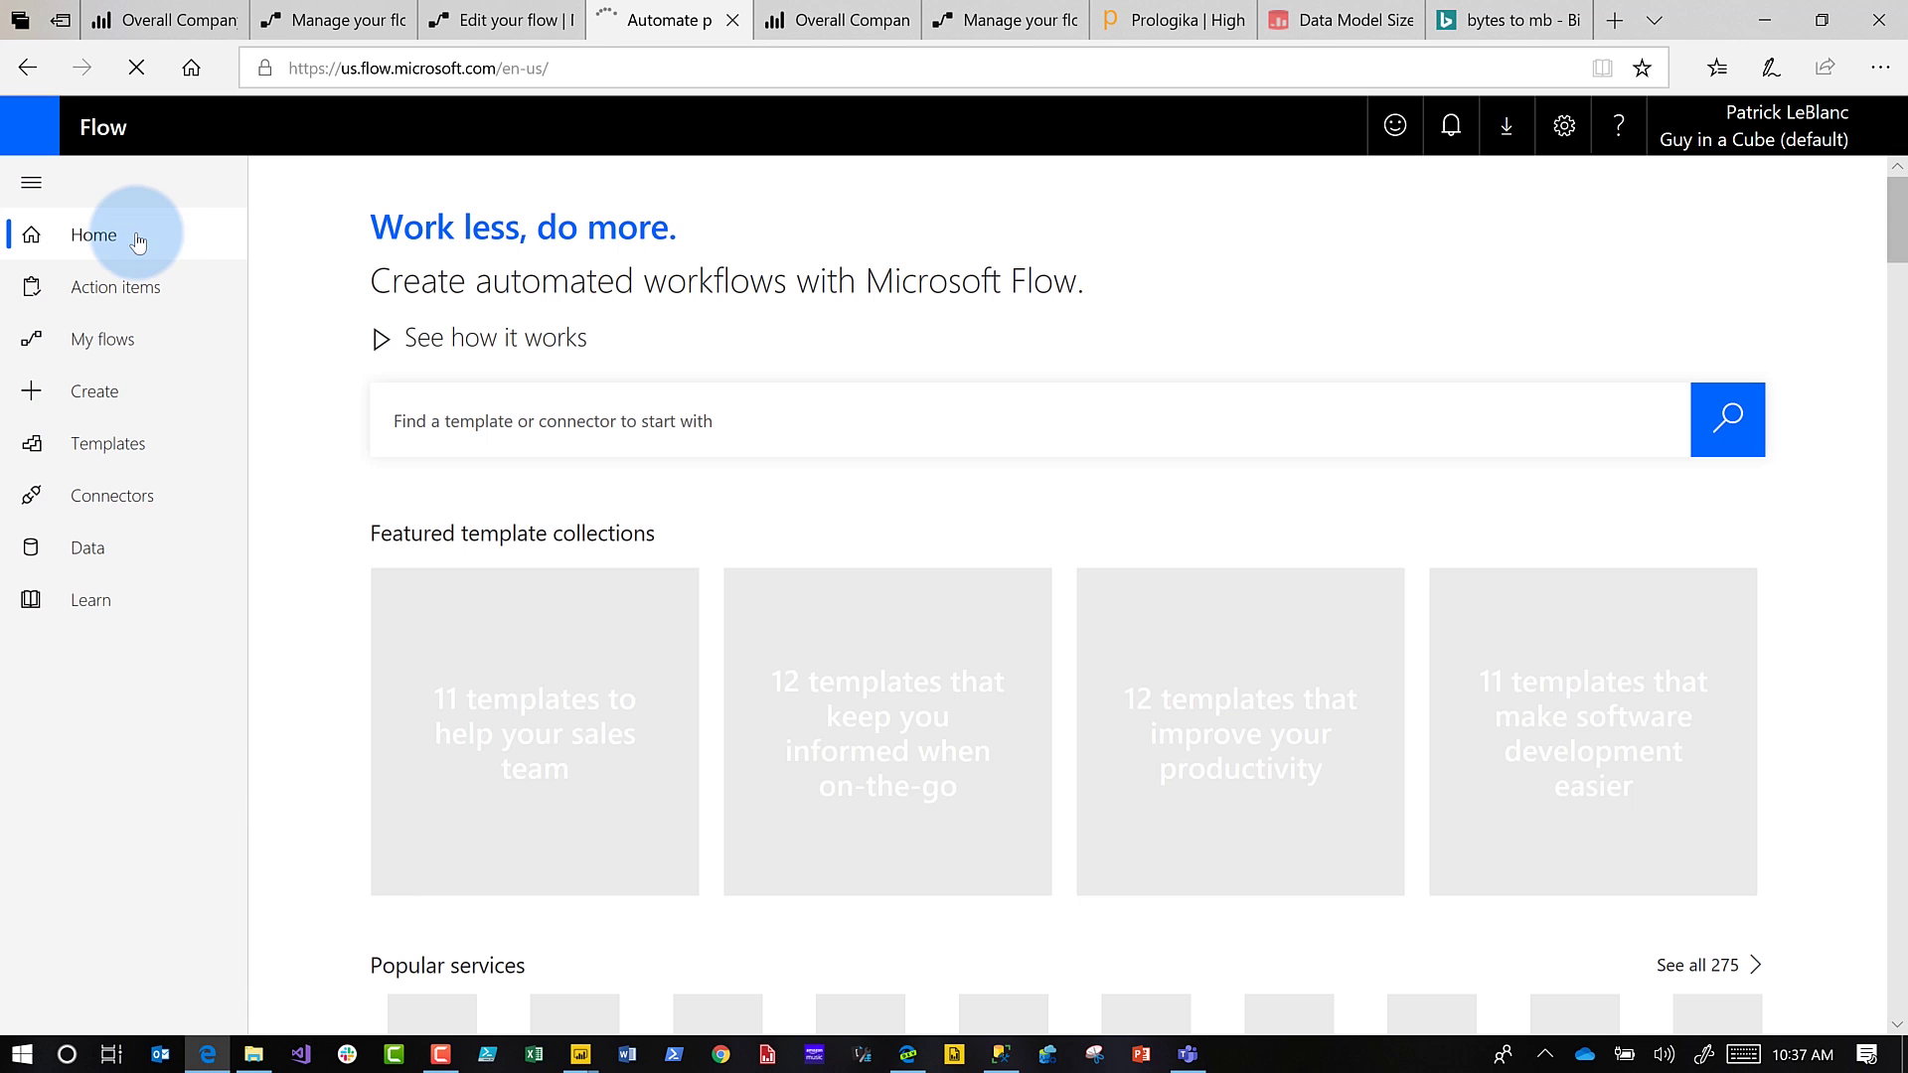
pyautogui.click(463, 420)
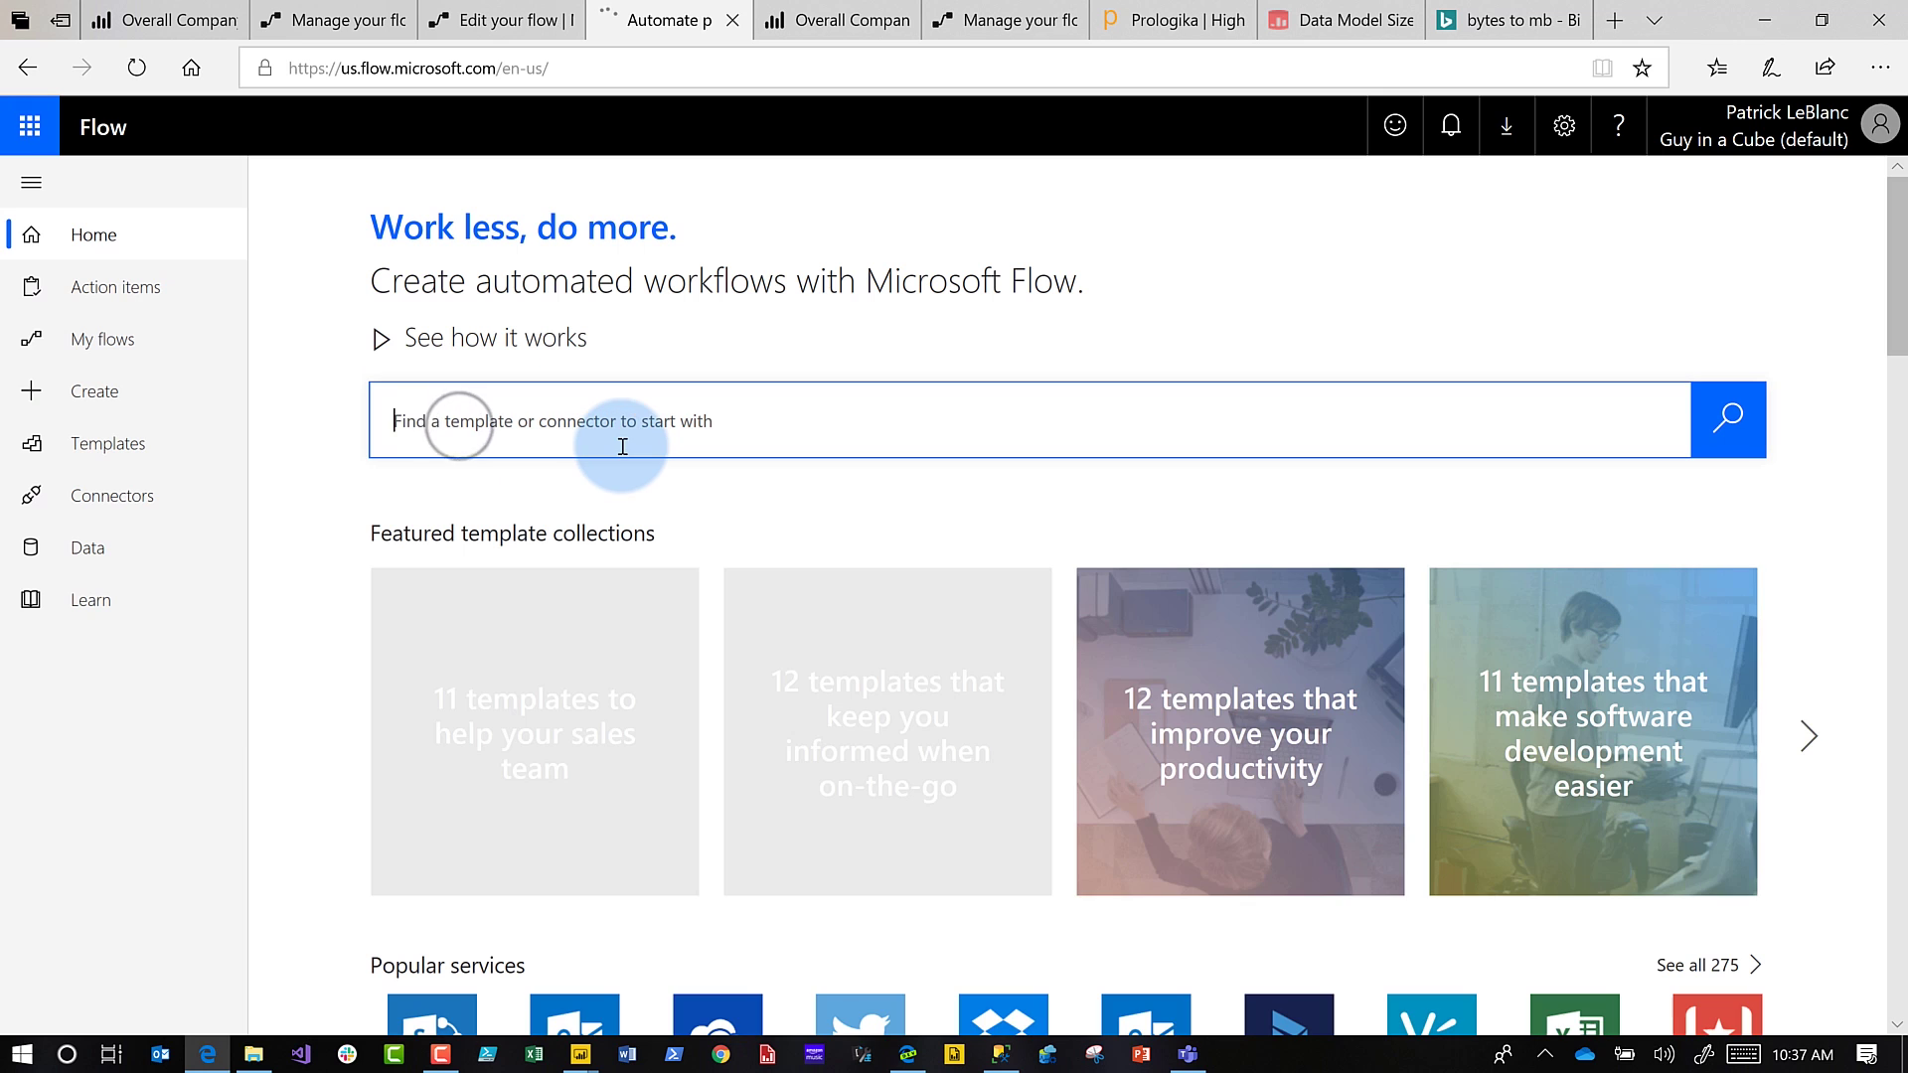
pyautogui.write('power bi')
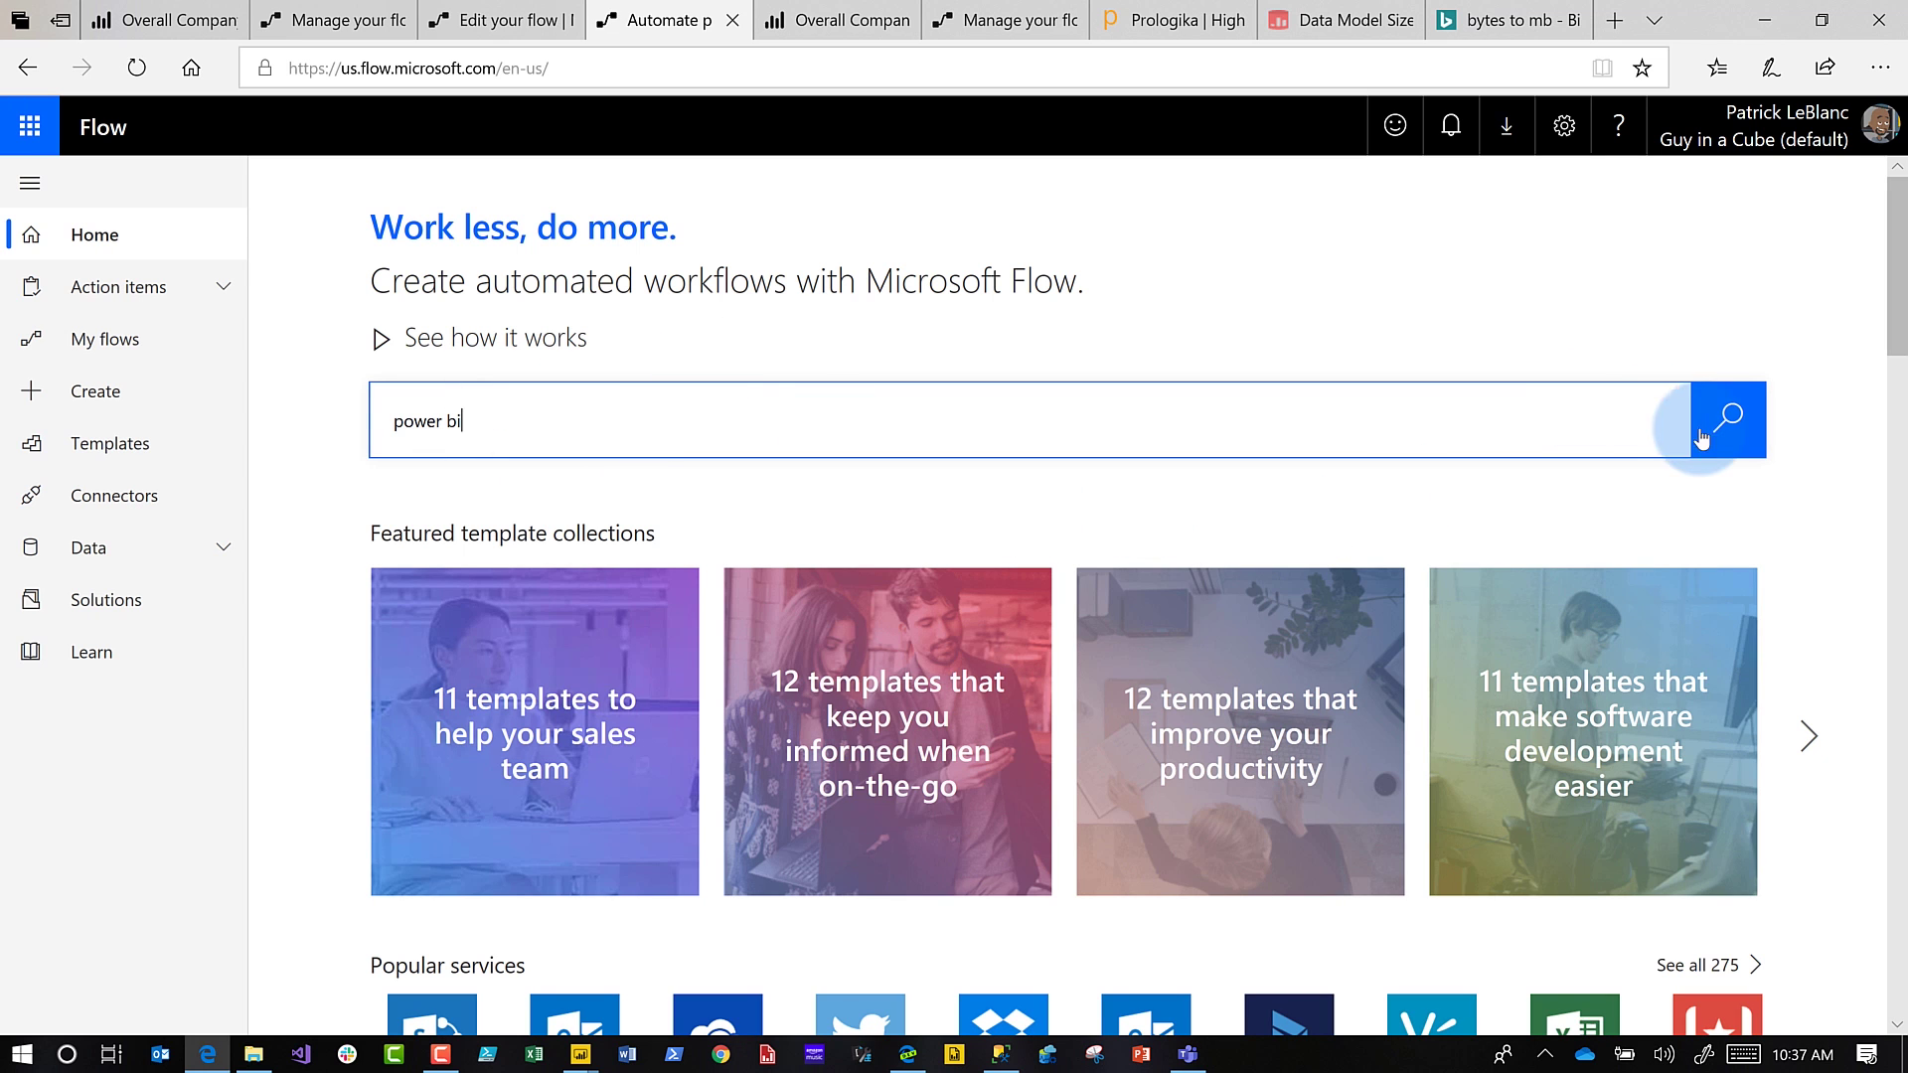
pyautogui.click(1728, 419)
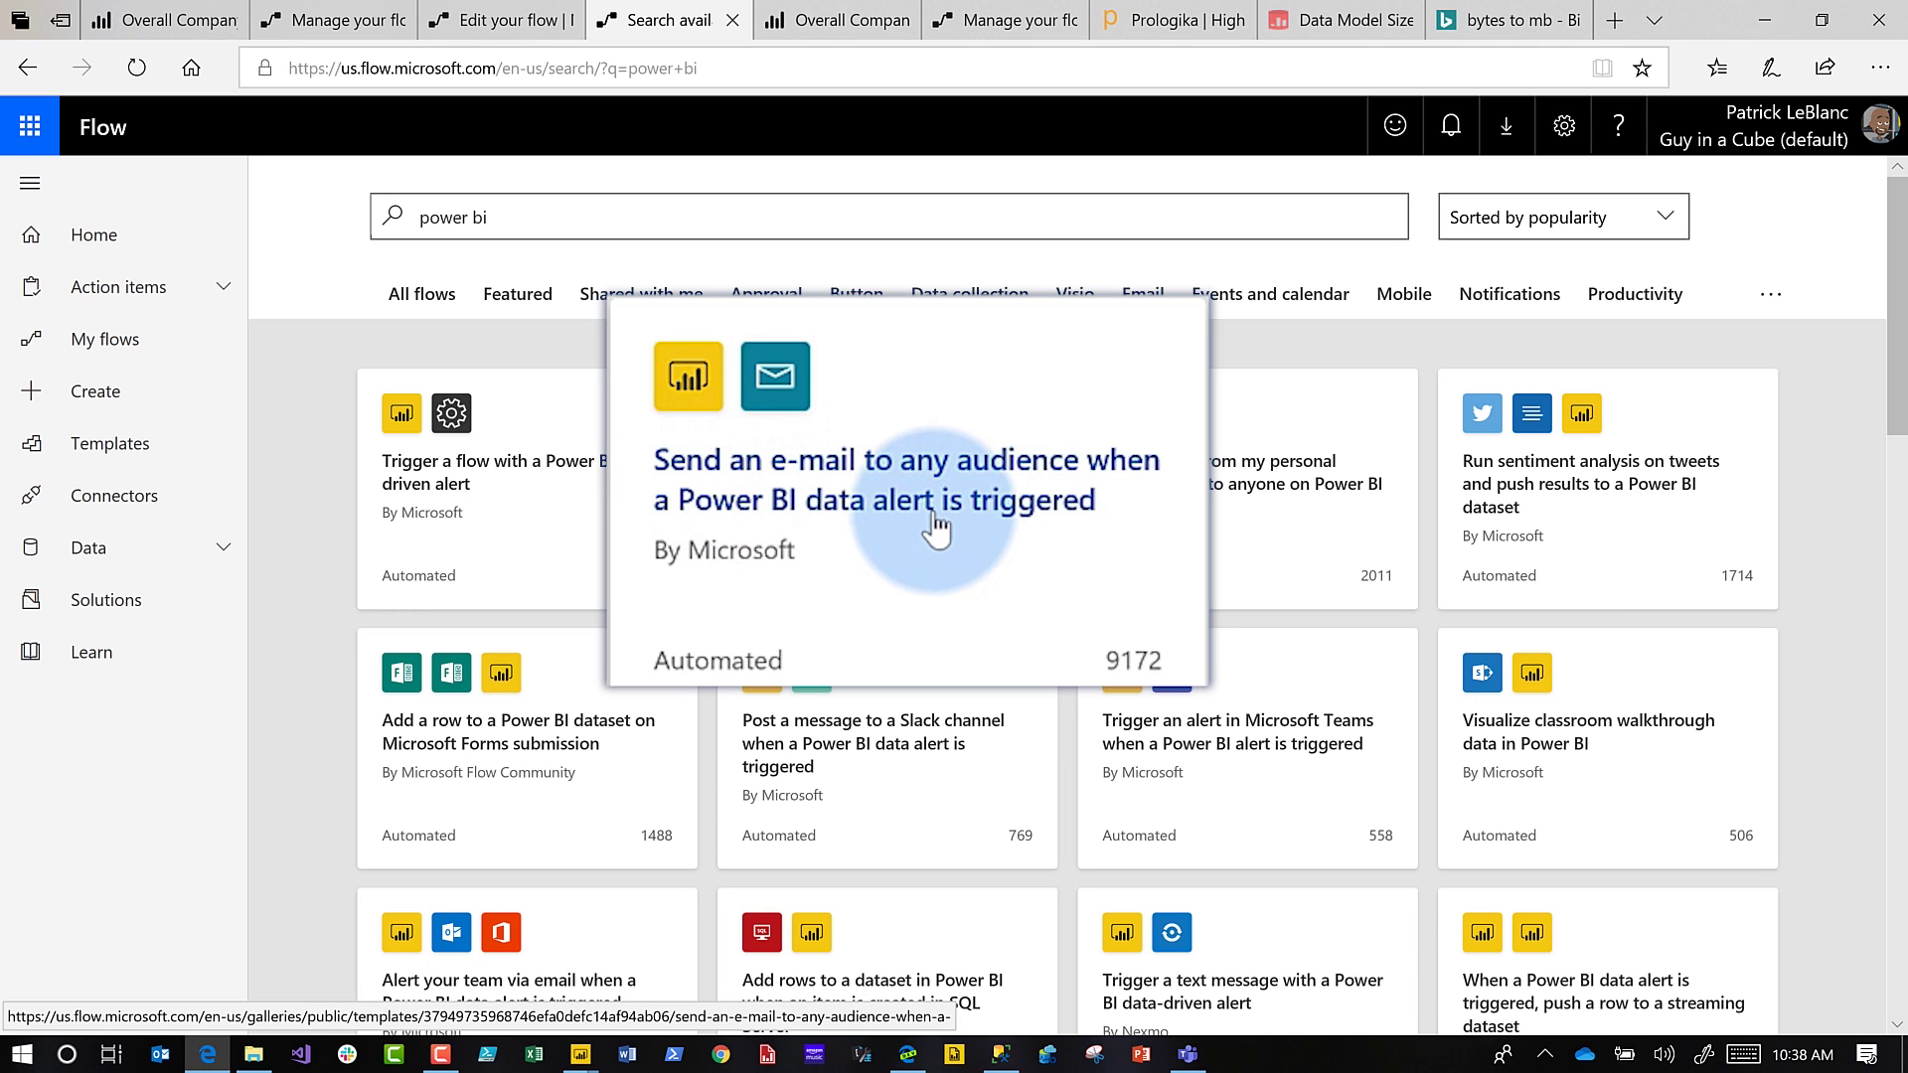
pyautogui.click(987, 502)
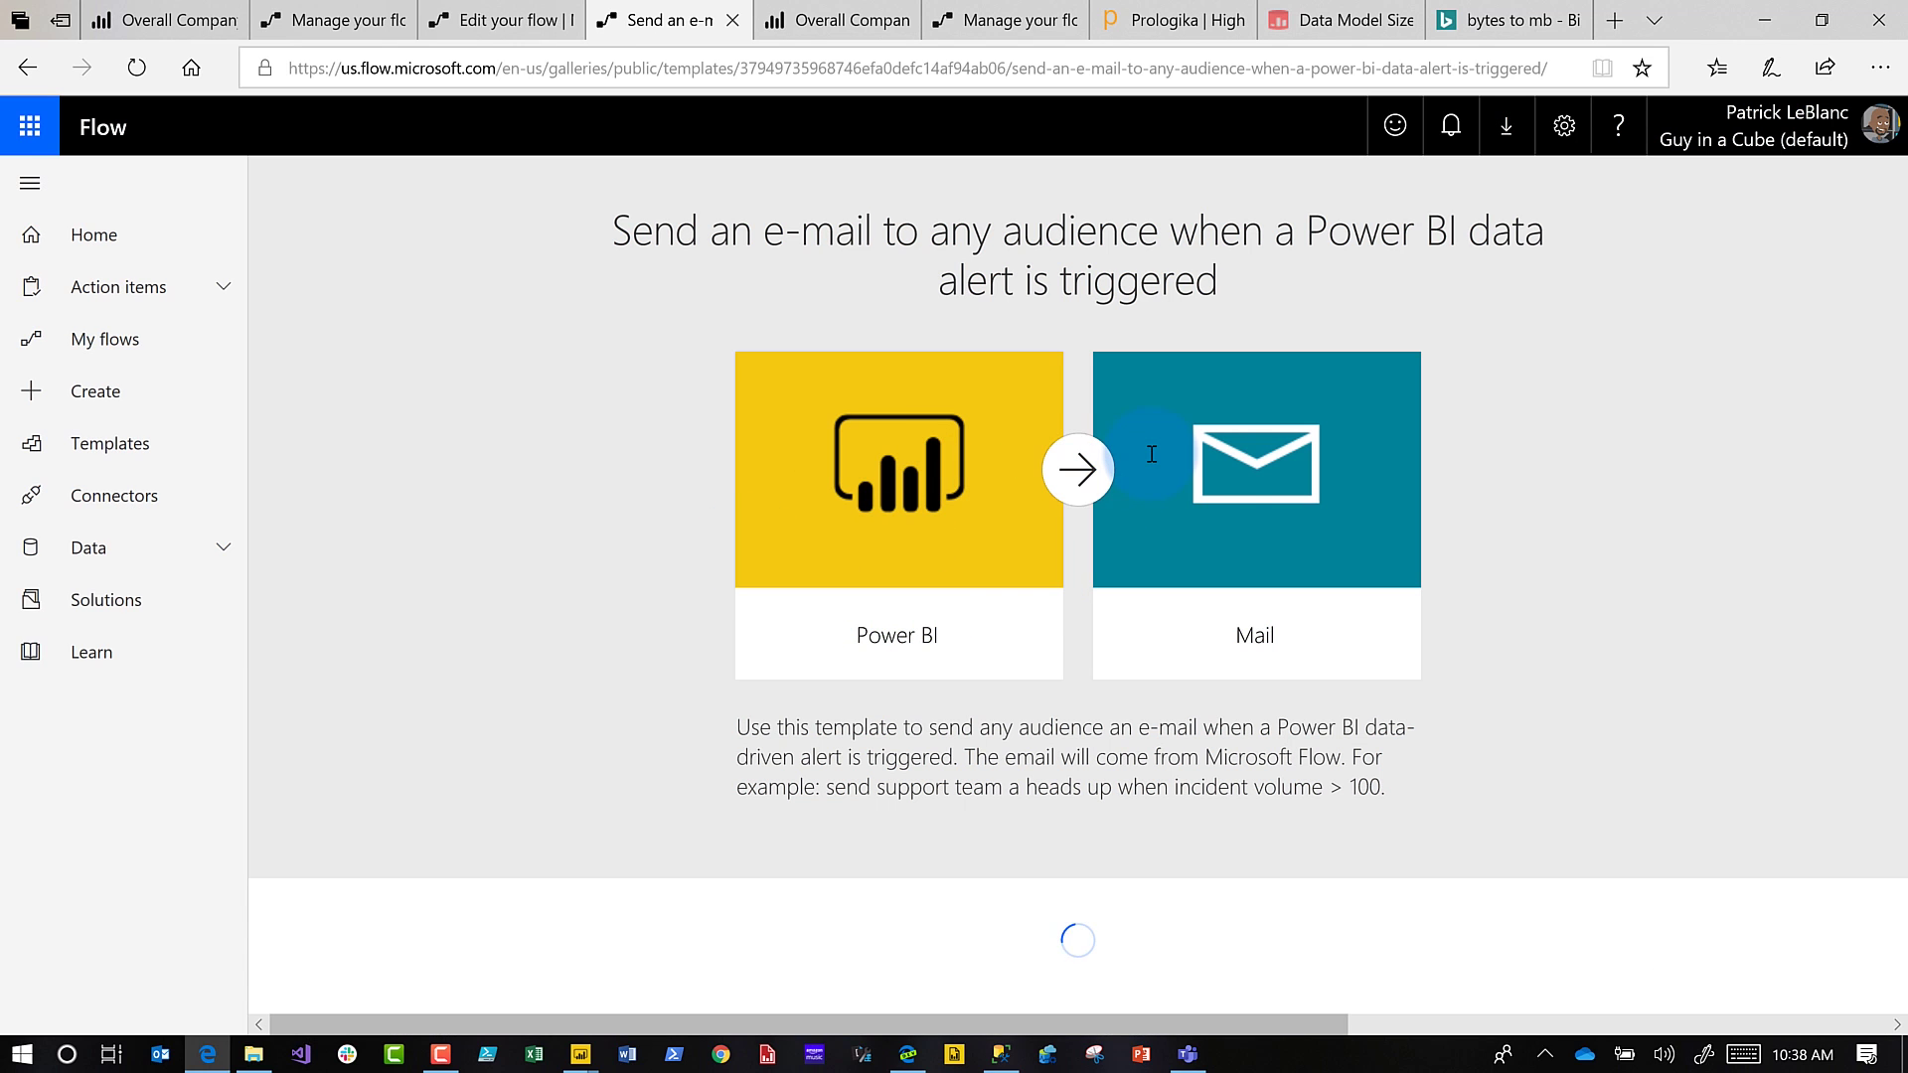
pyautogui.scroll(-2, 1286, 523)
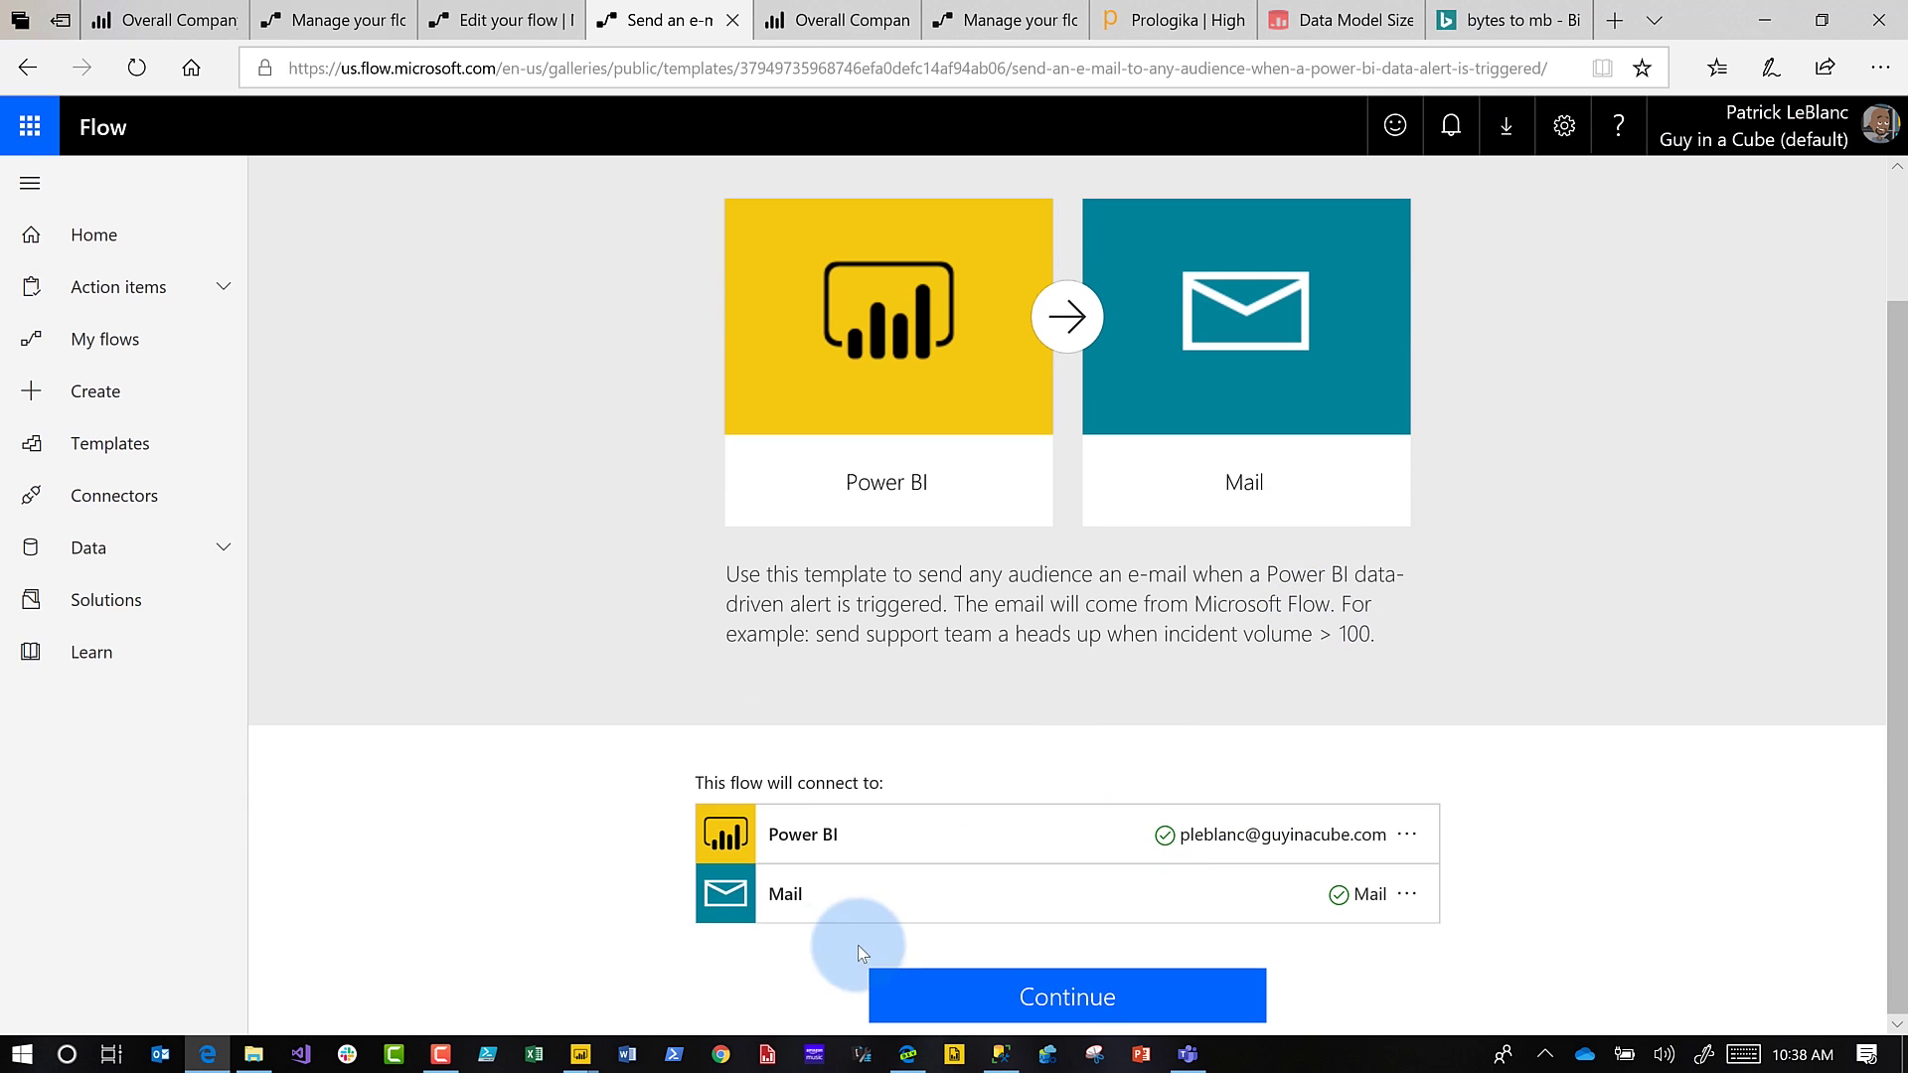
# Step: Review the Power BI connection account and continue with the template's connections
pyautogui.click(1411, 840)
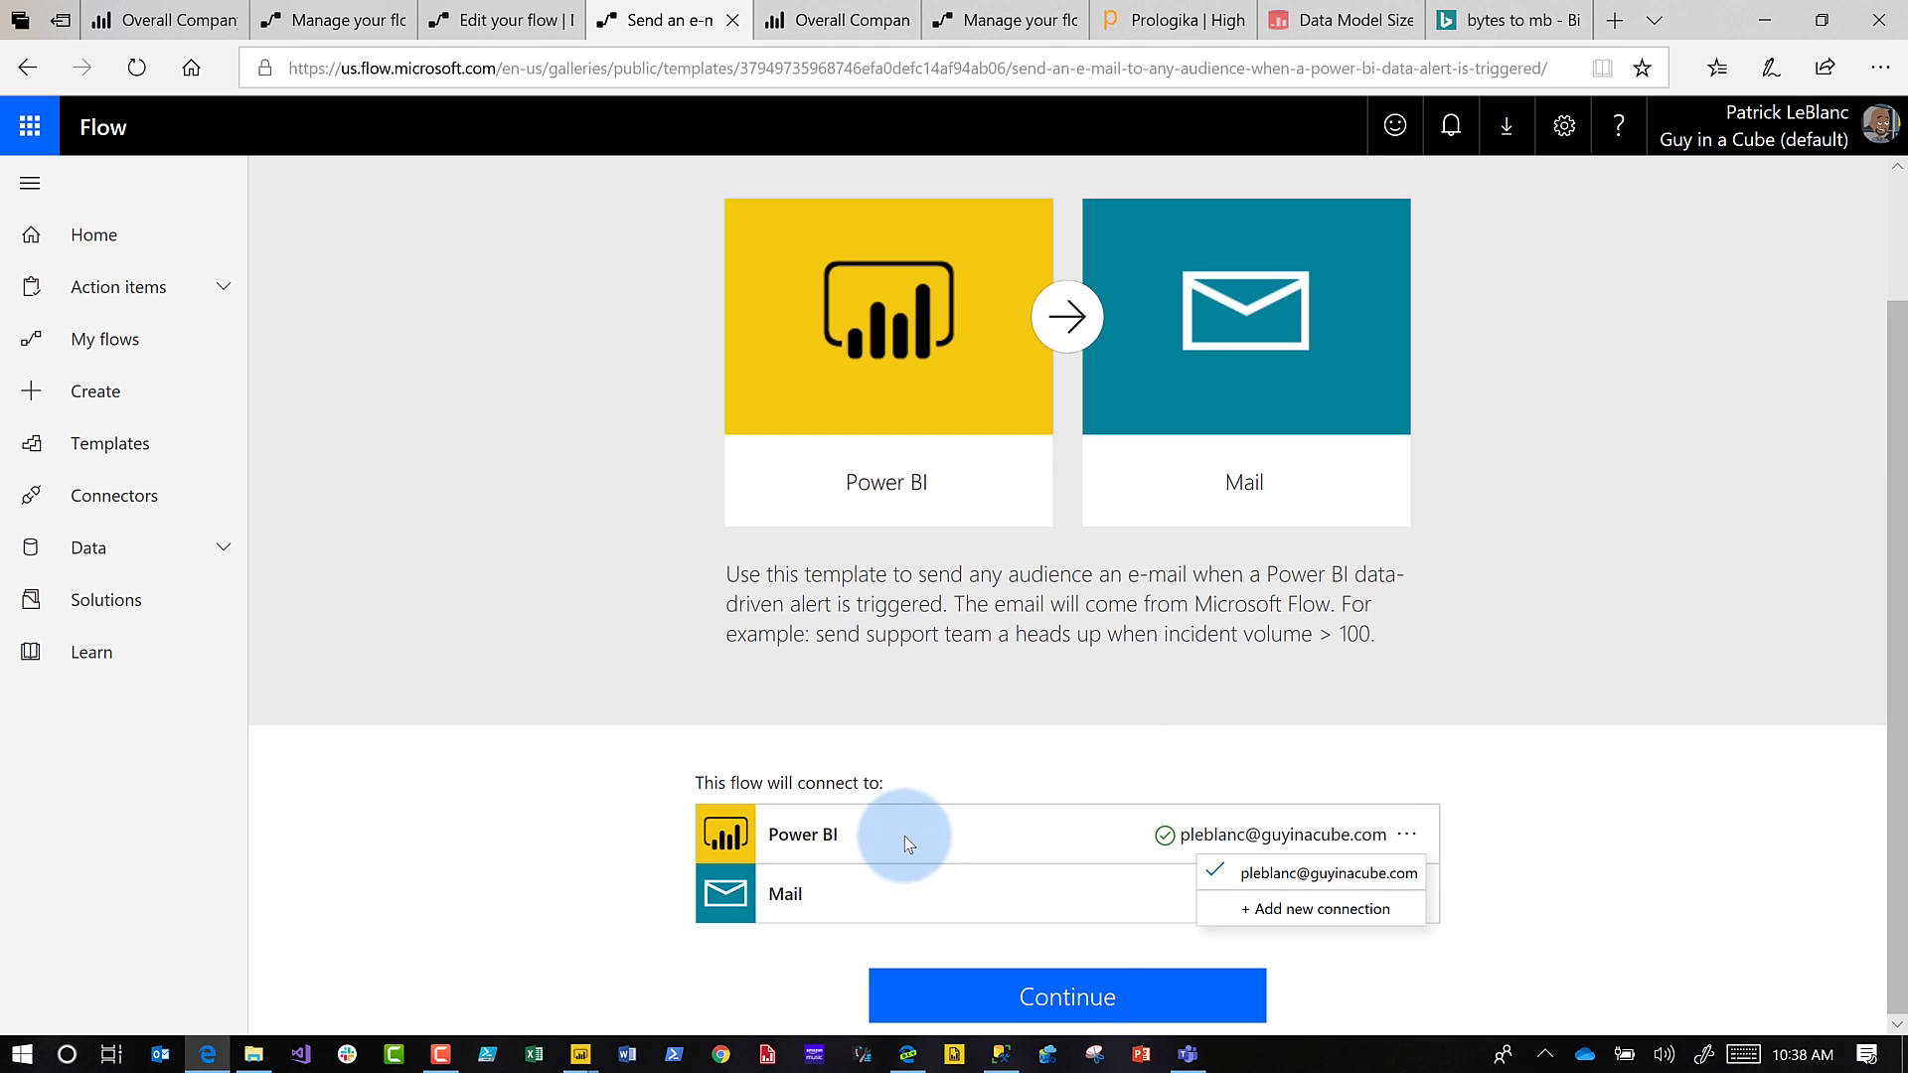
pyautogui.click(1077, 996)
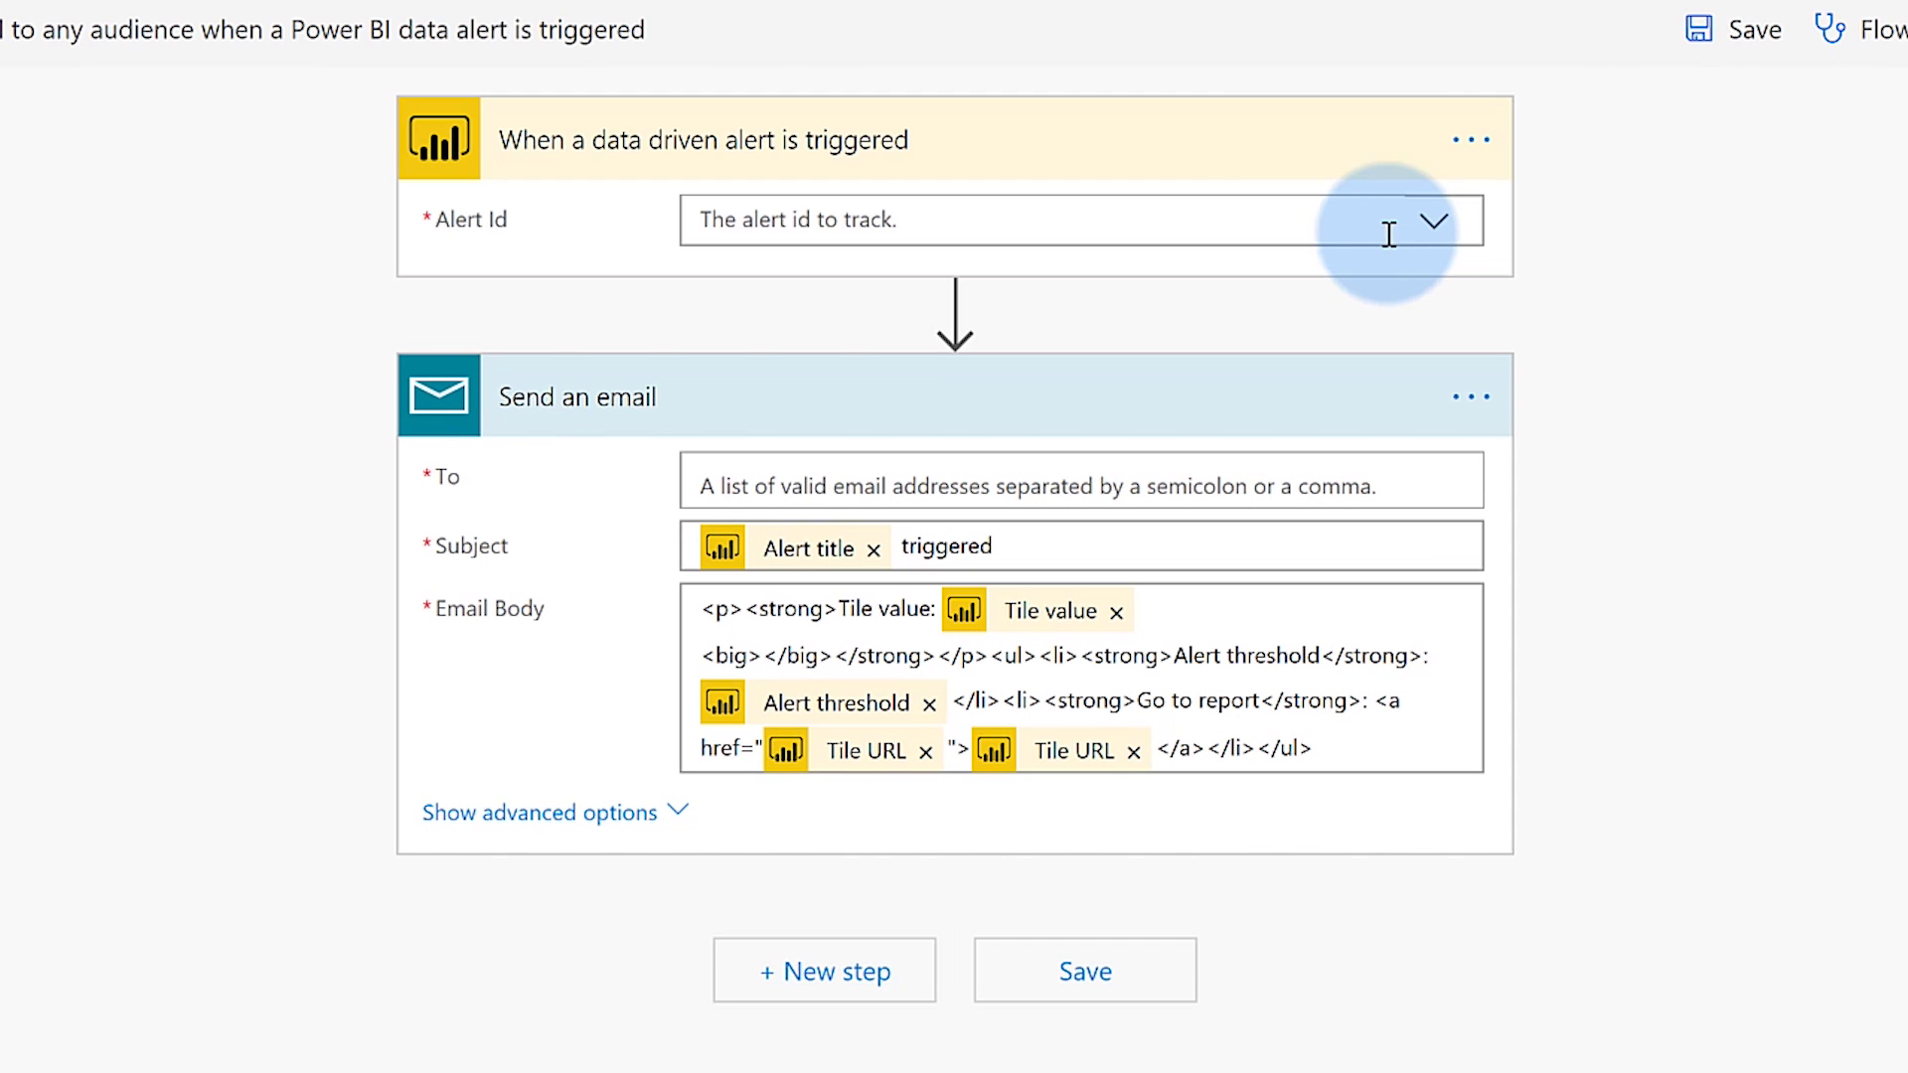
# Step: Set the Alert Id to 'Exceeds 36374' and add John Doe as the first recipient
pyautogui.click(1436, 226)
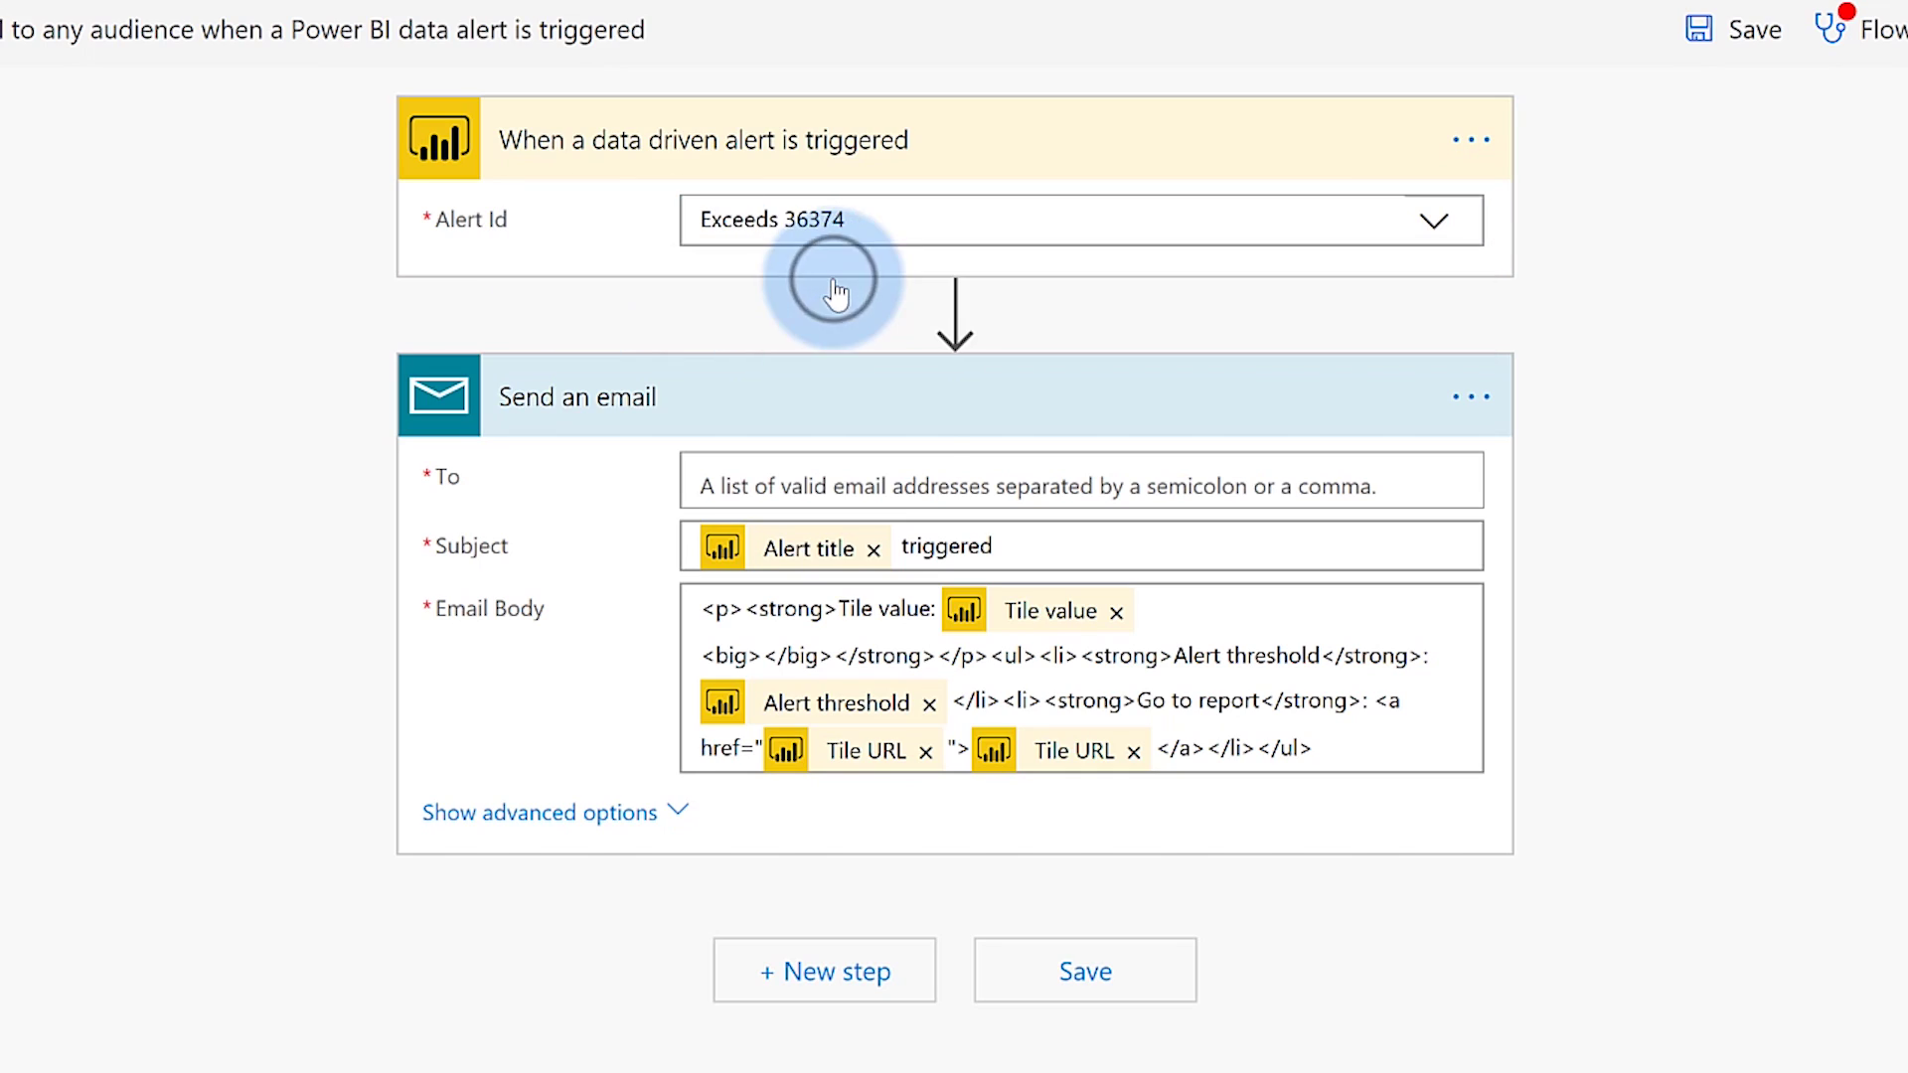
pyautogui.click(852, 488)
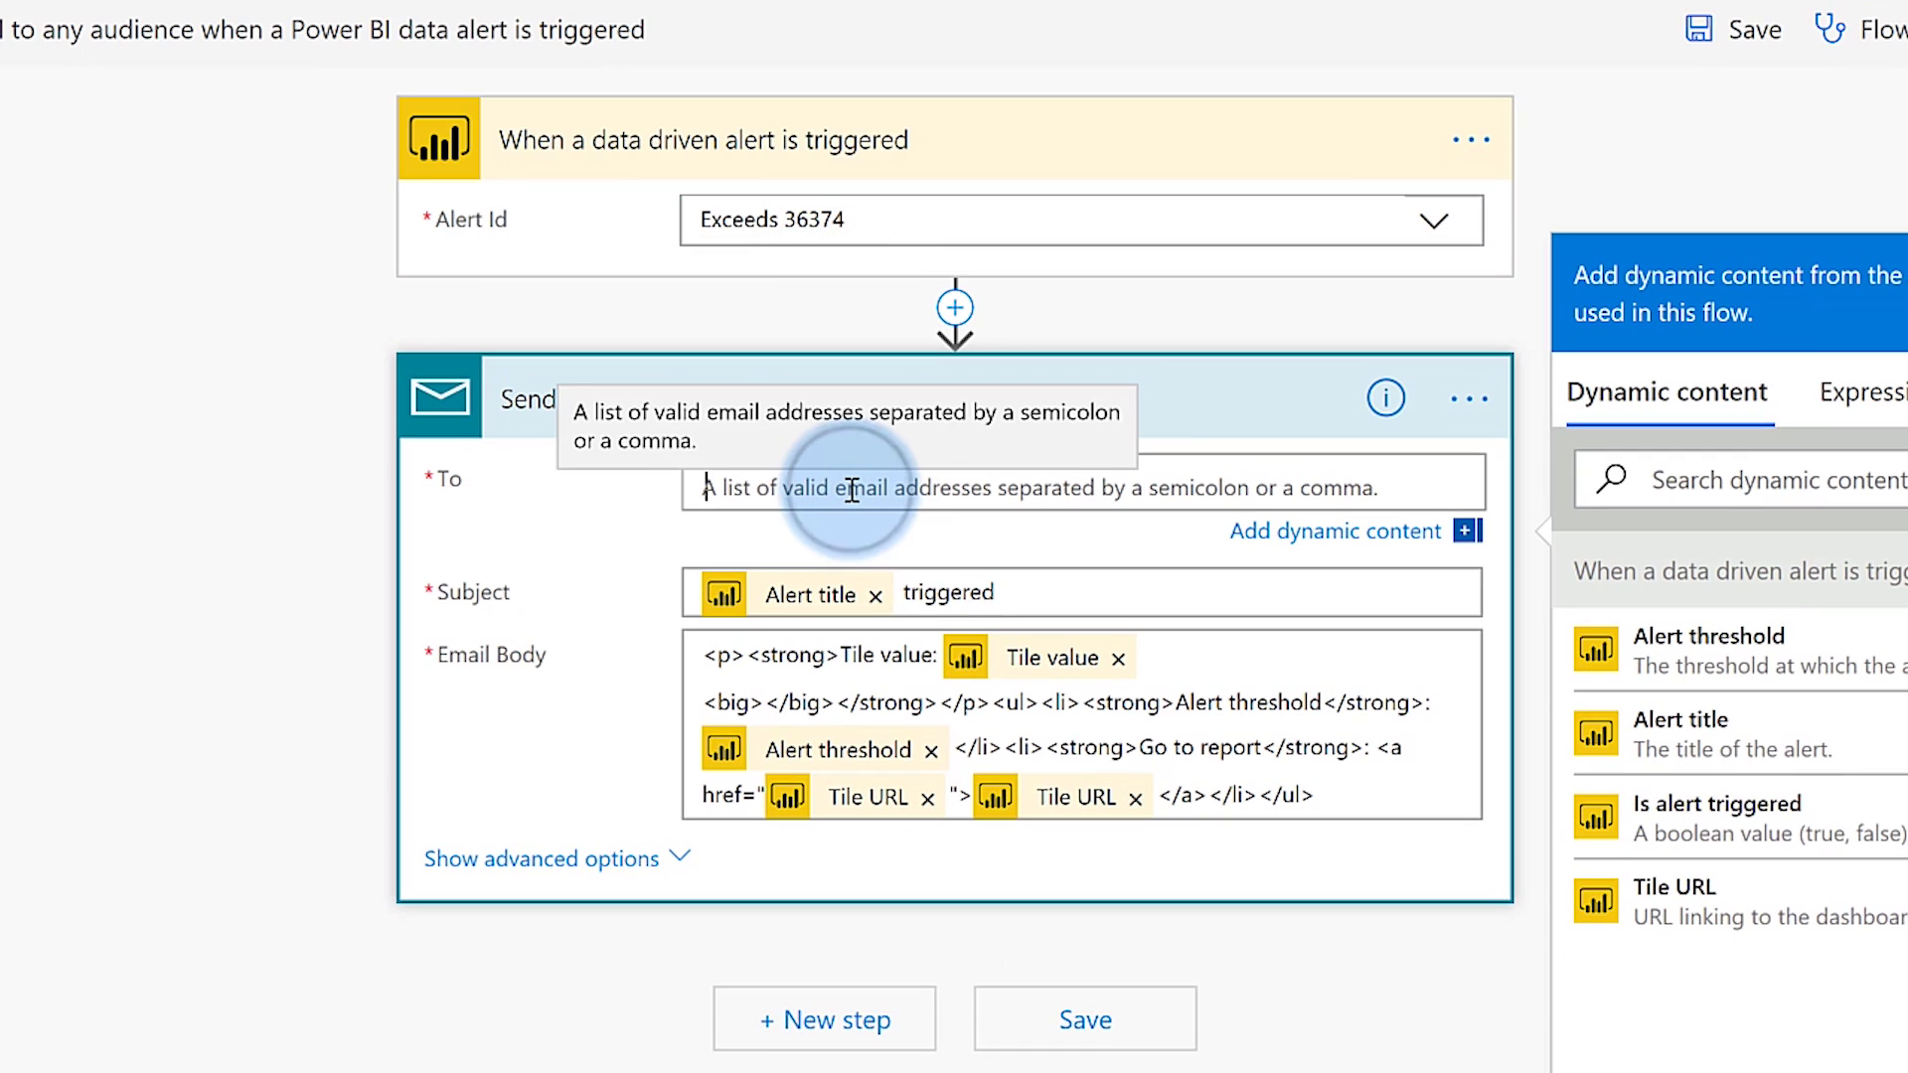
pyautogui.write('john do')
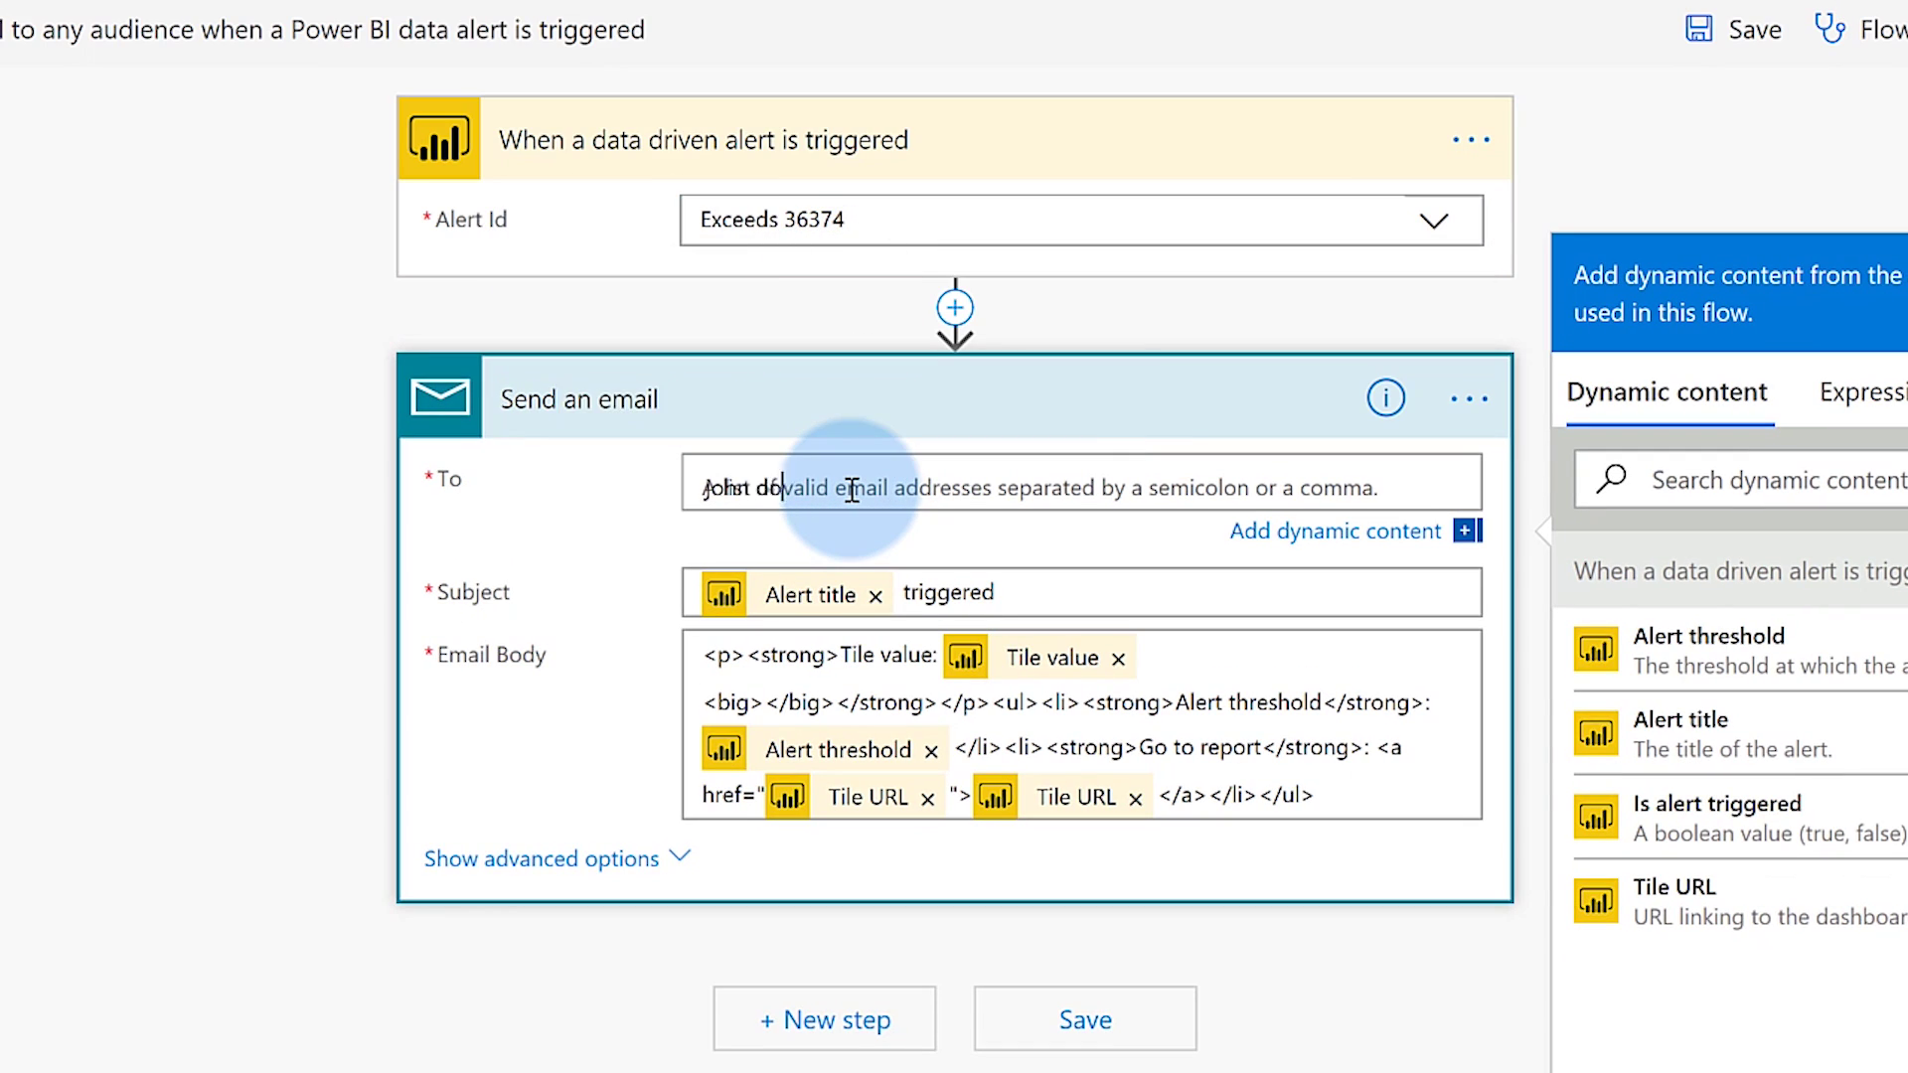
pyautogui.write('e')
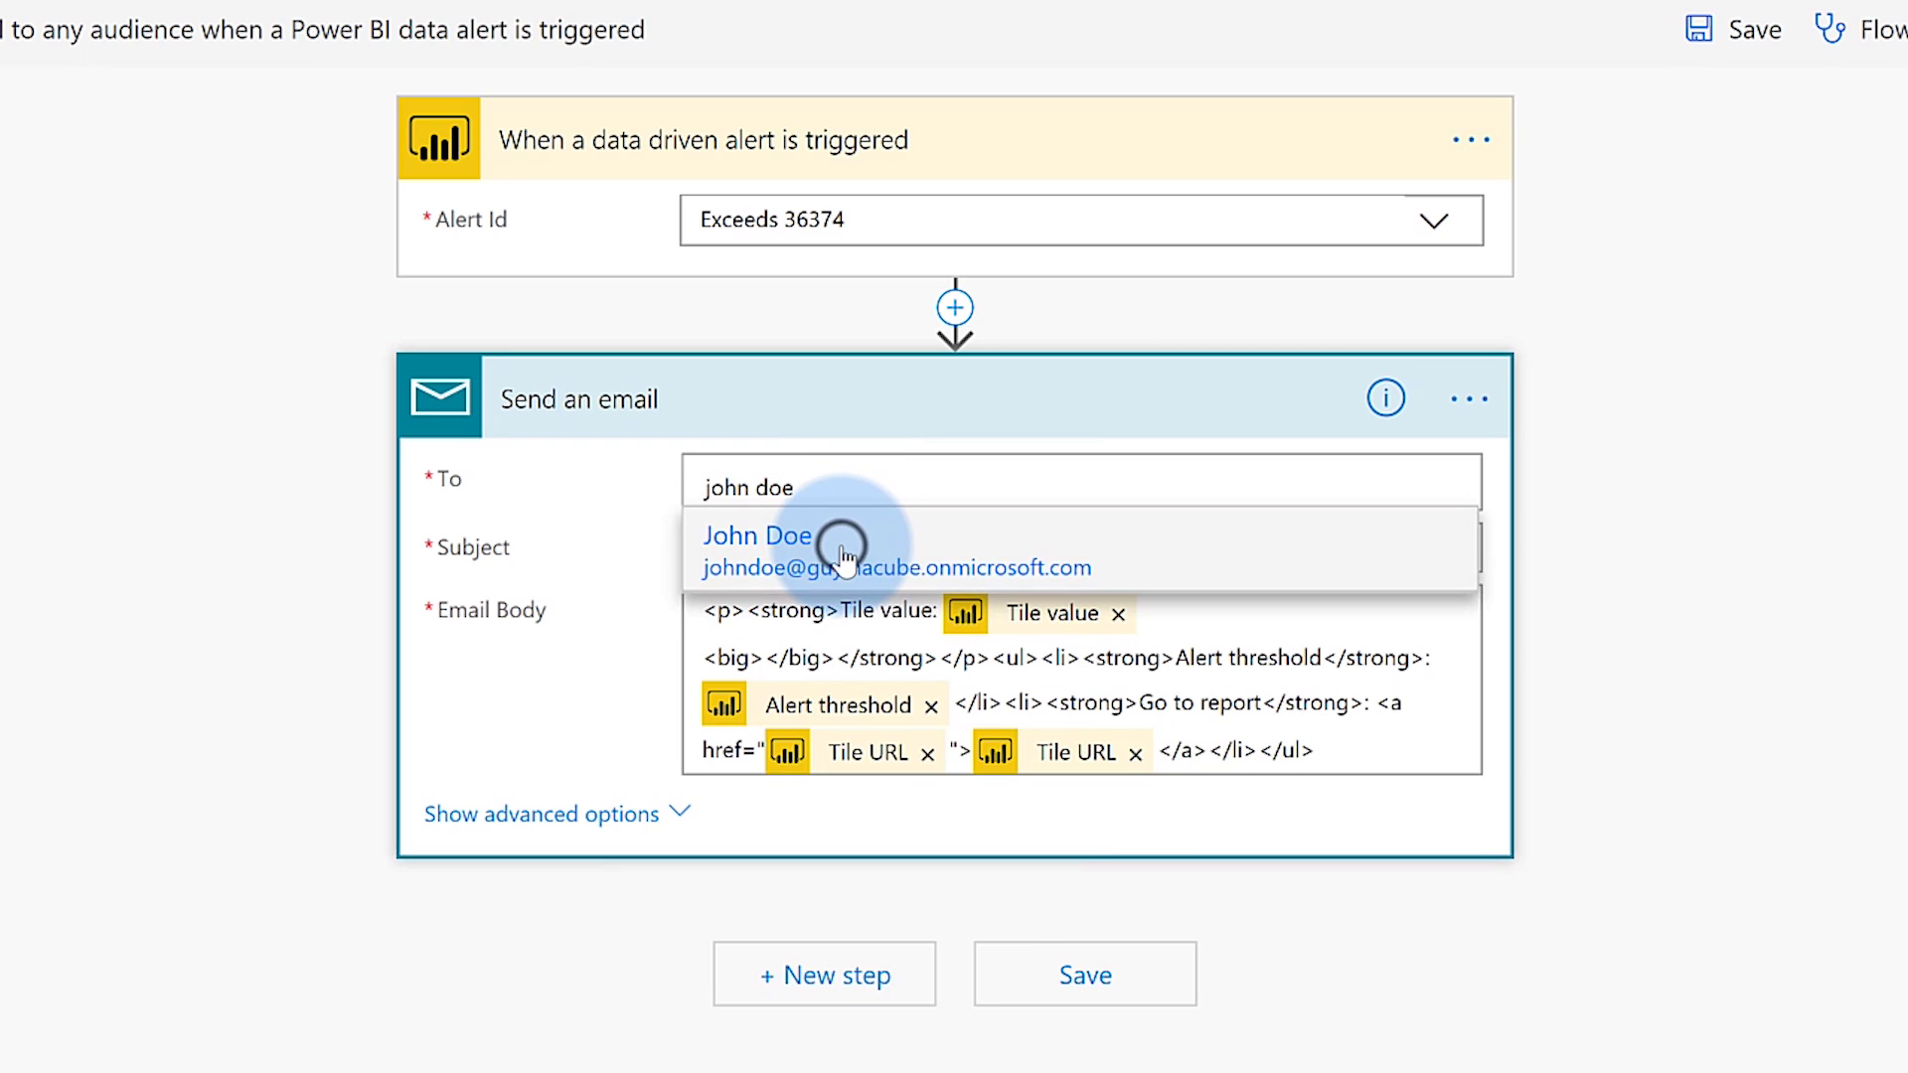
pyautogui.click(842, 548)
# Step: Add Adam Saxton as the second recipient and save the flow
pyautogui.click(939, 482)
pyautogui.write(';asaxton')
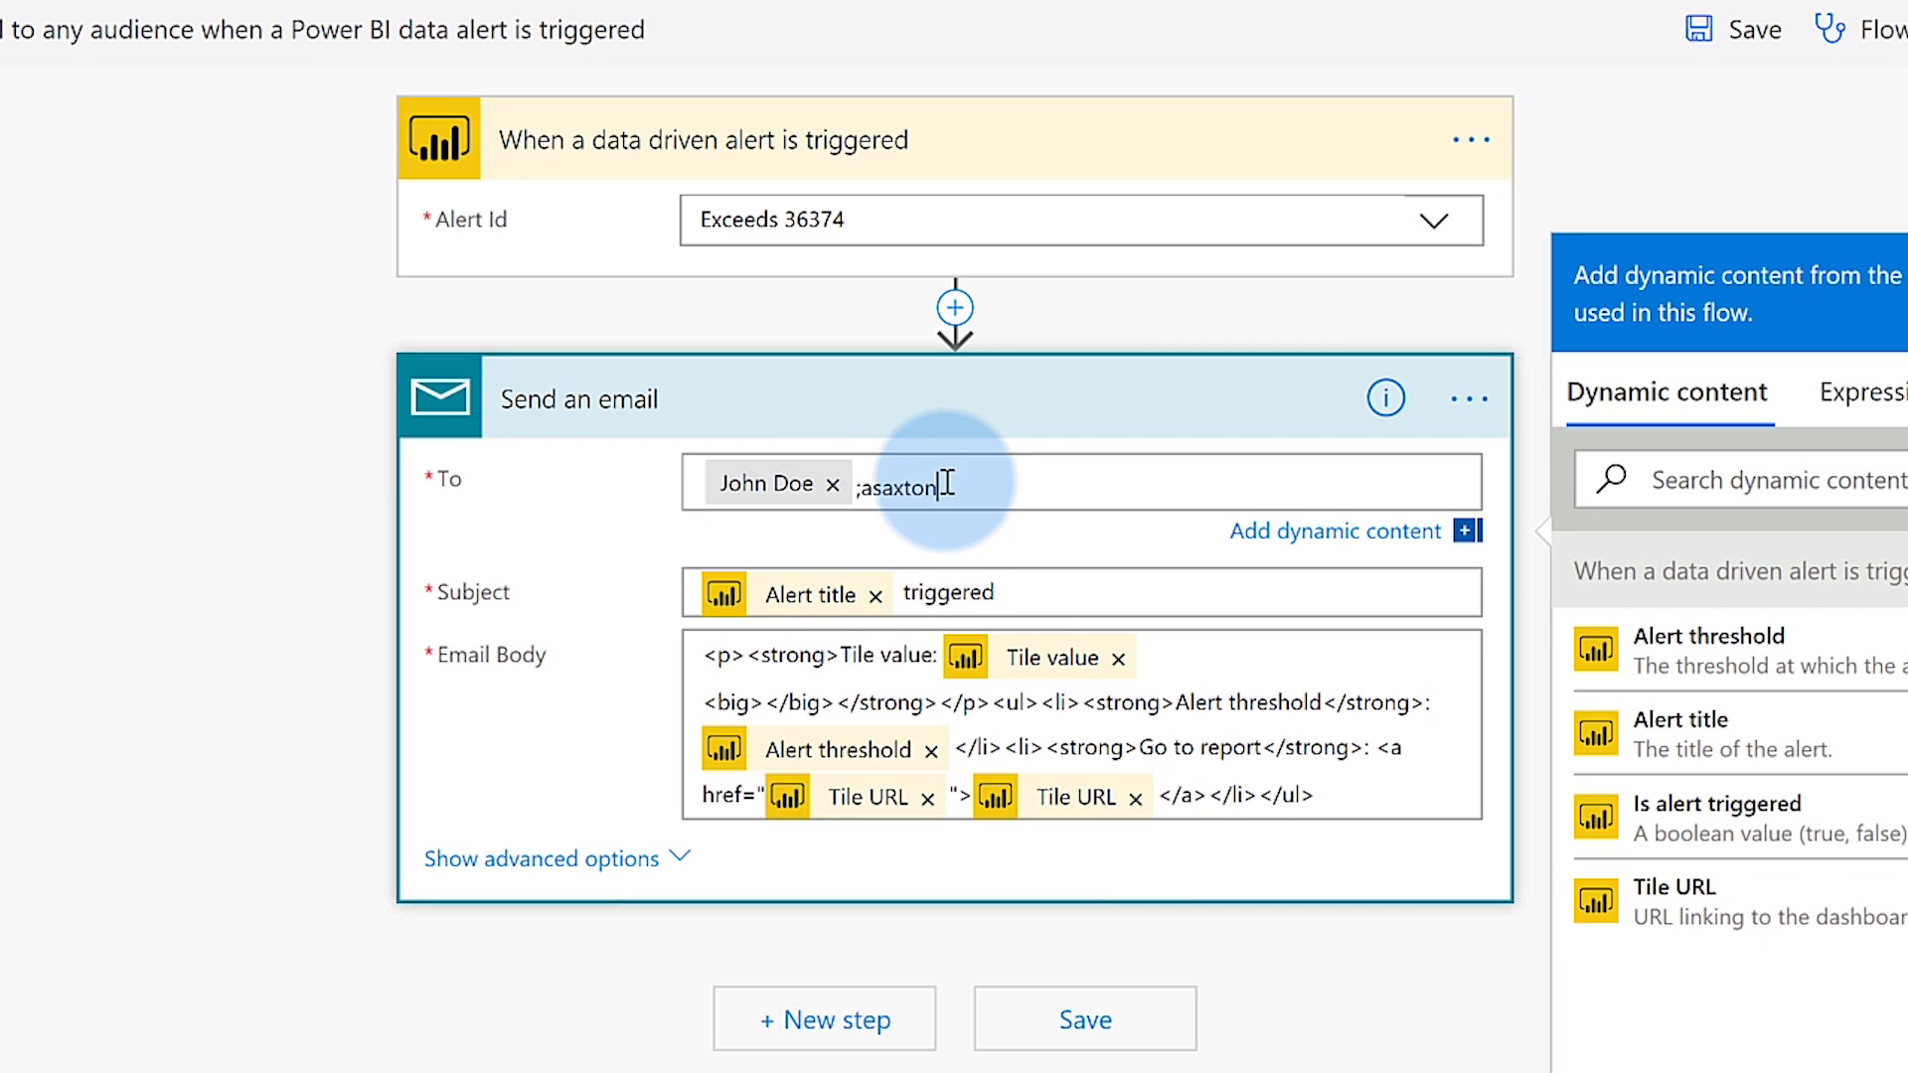
pyautogui.press('Escape')
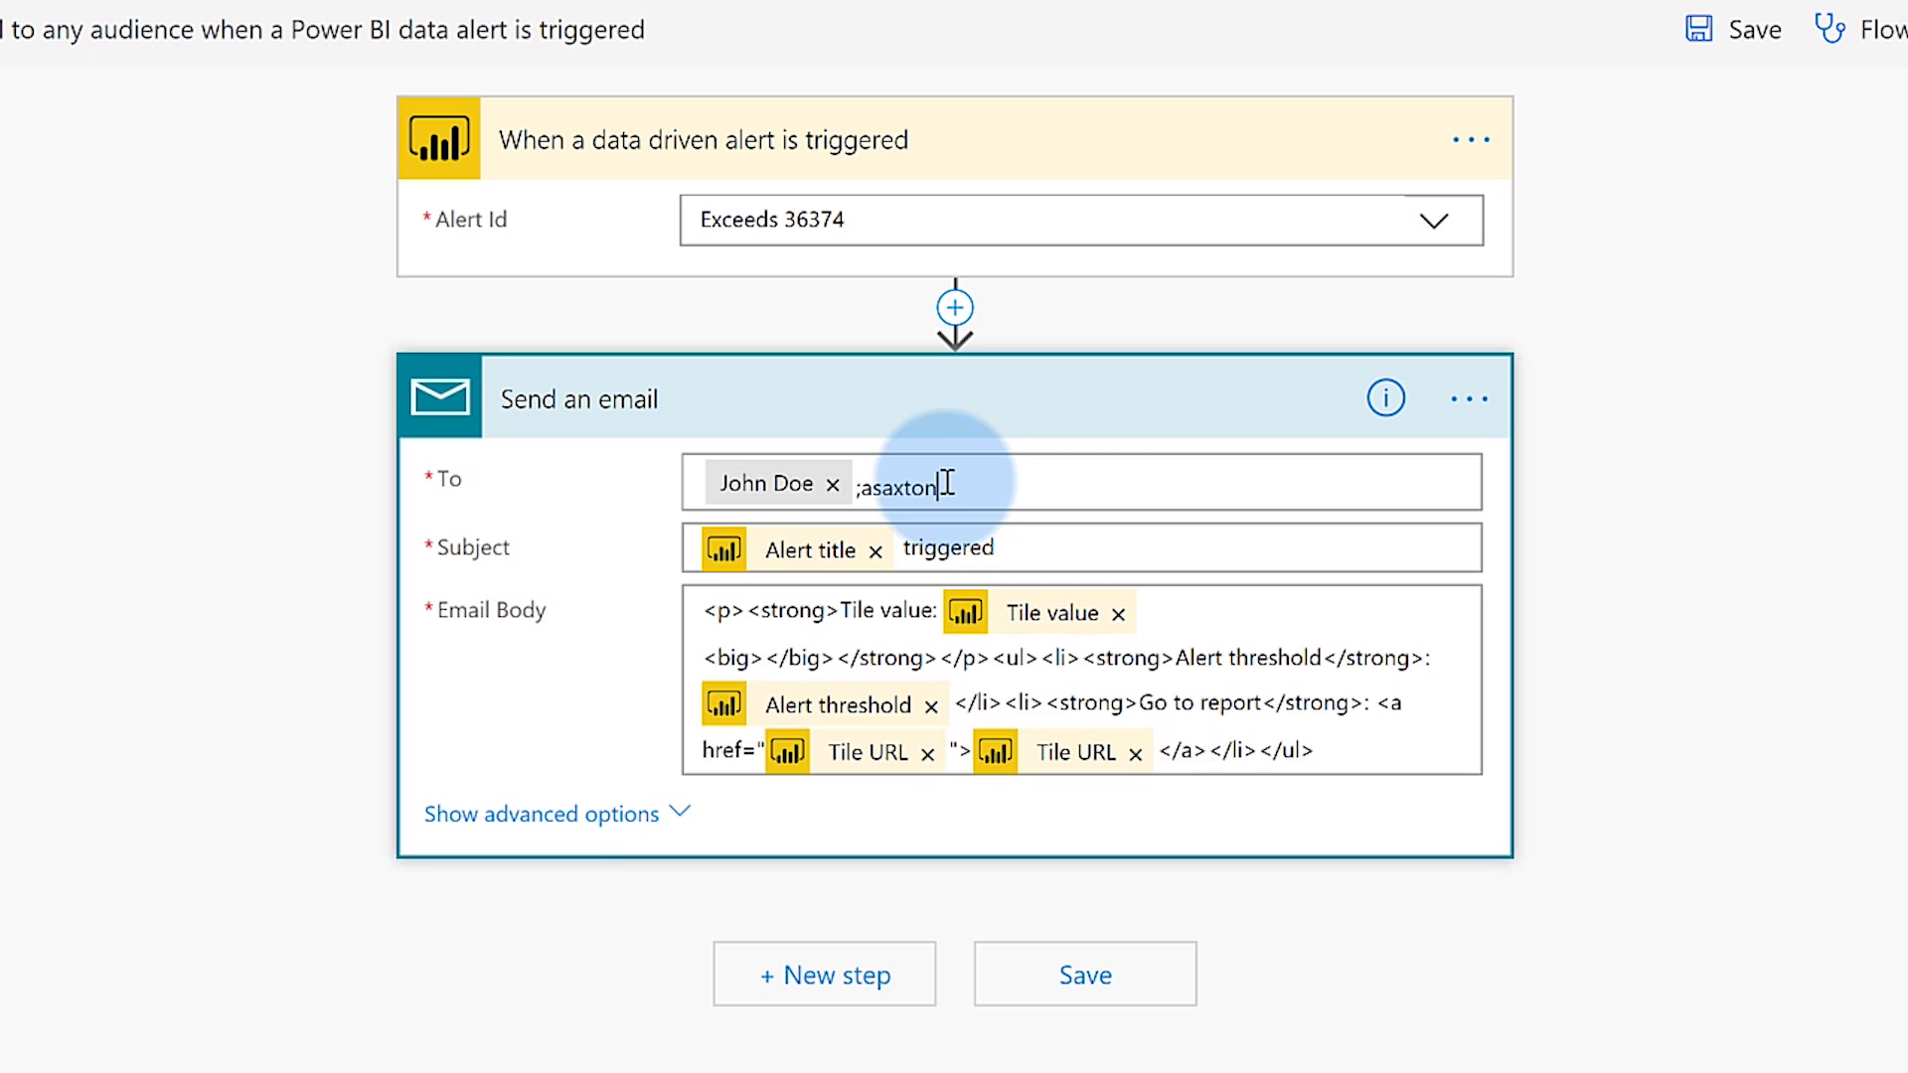
pyautogui.click(888, 540)
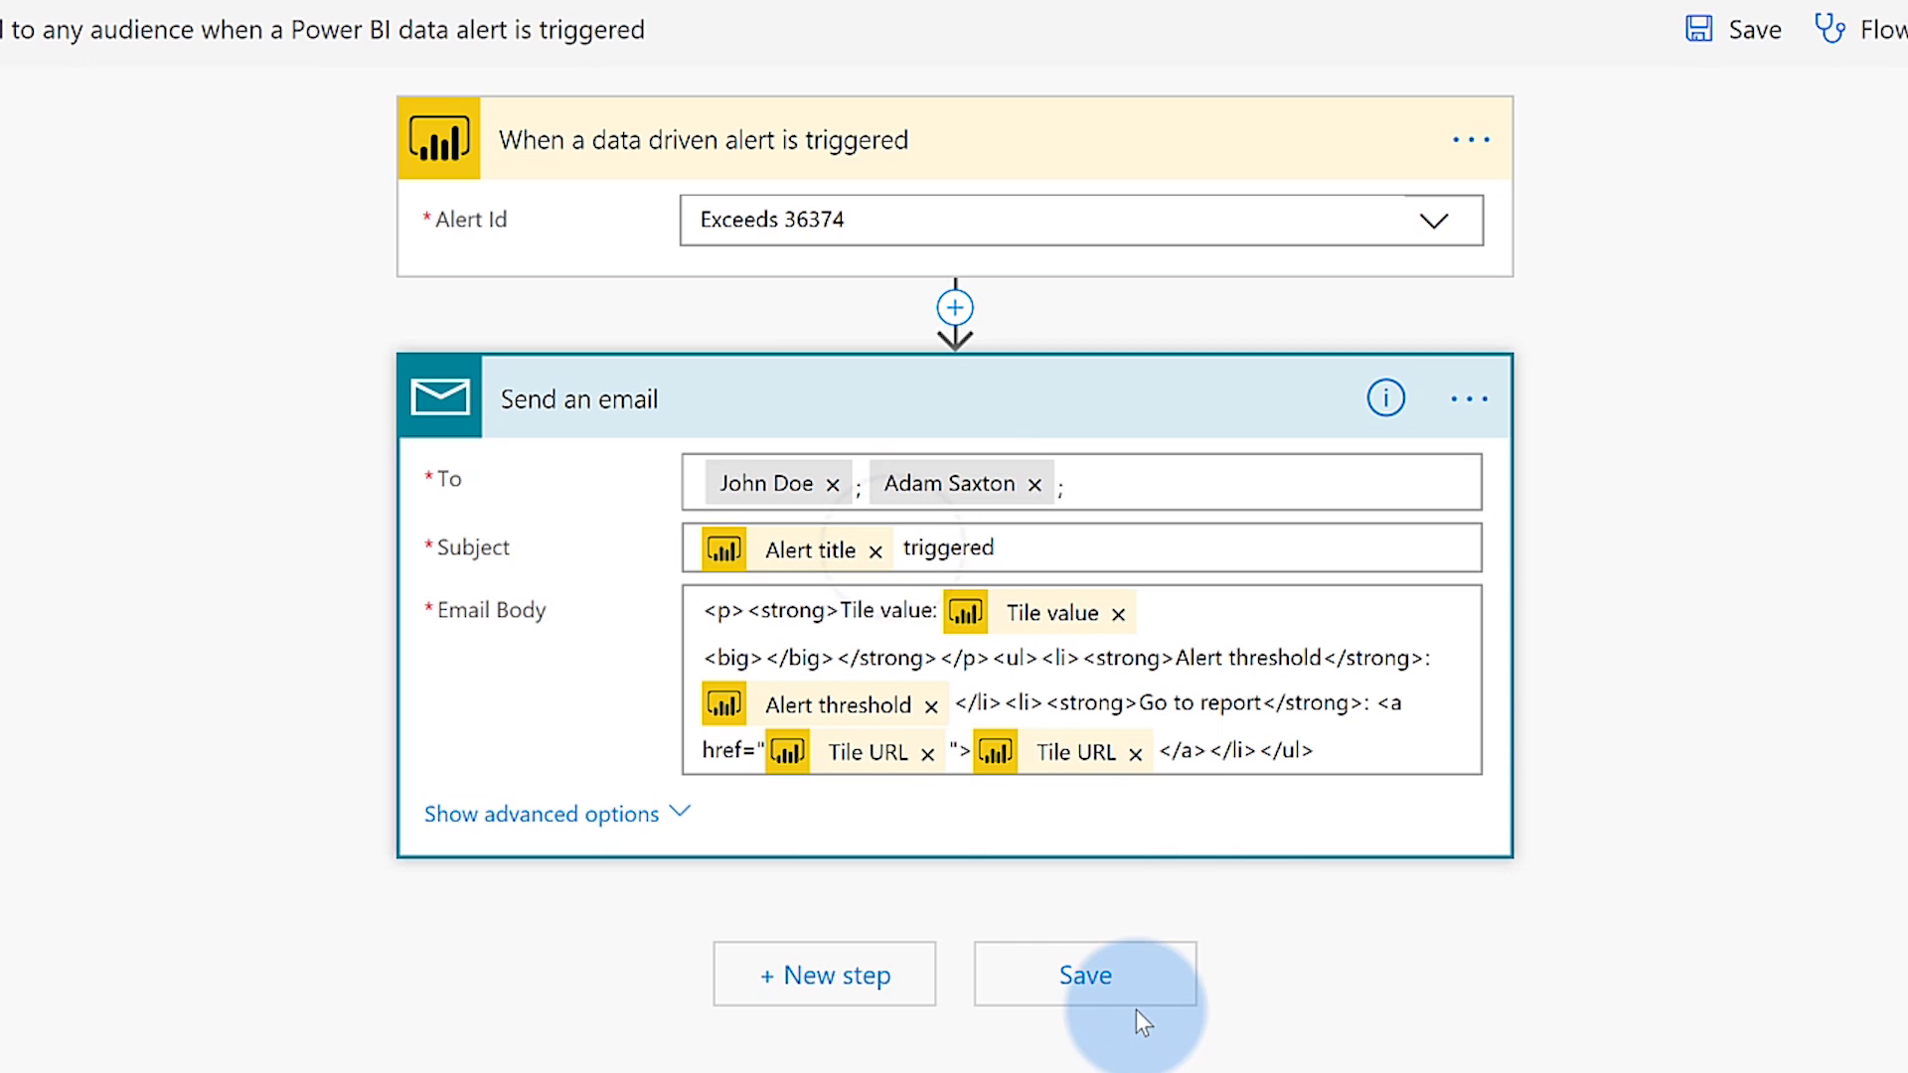
pyautogui.click(1094, 975)
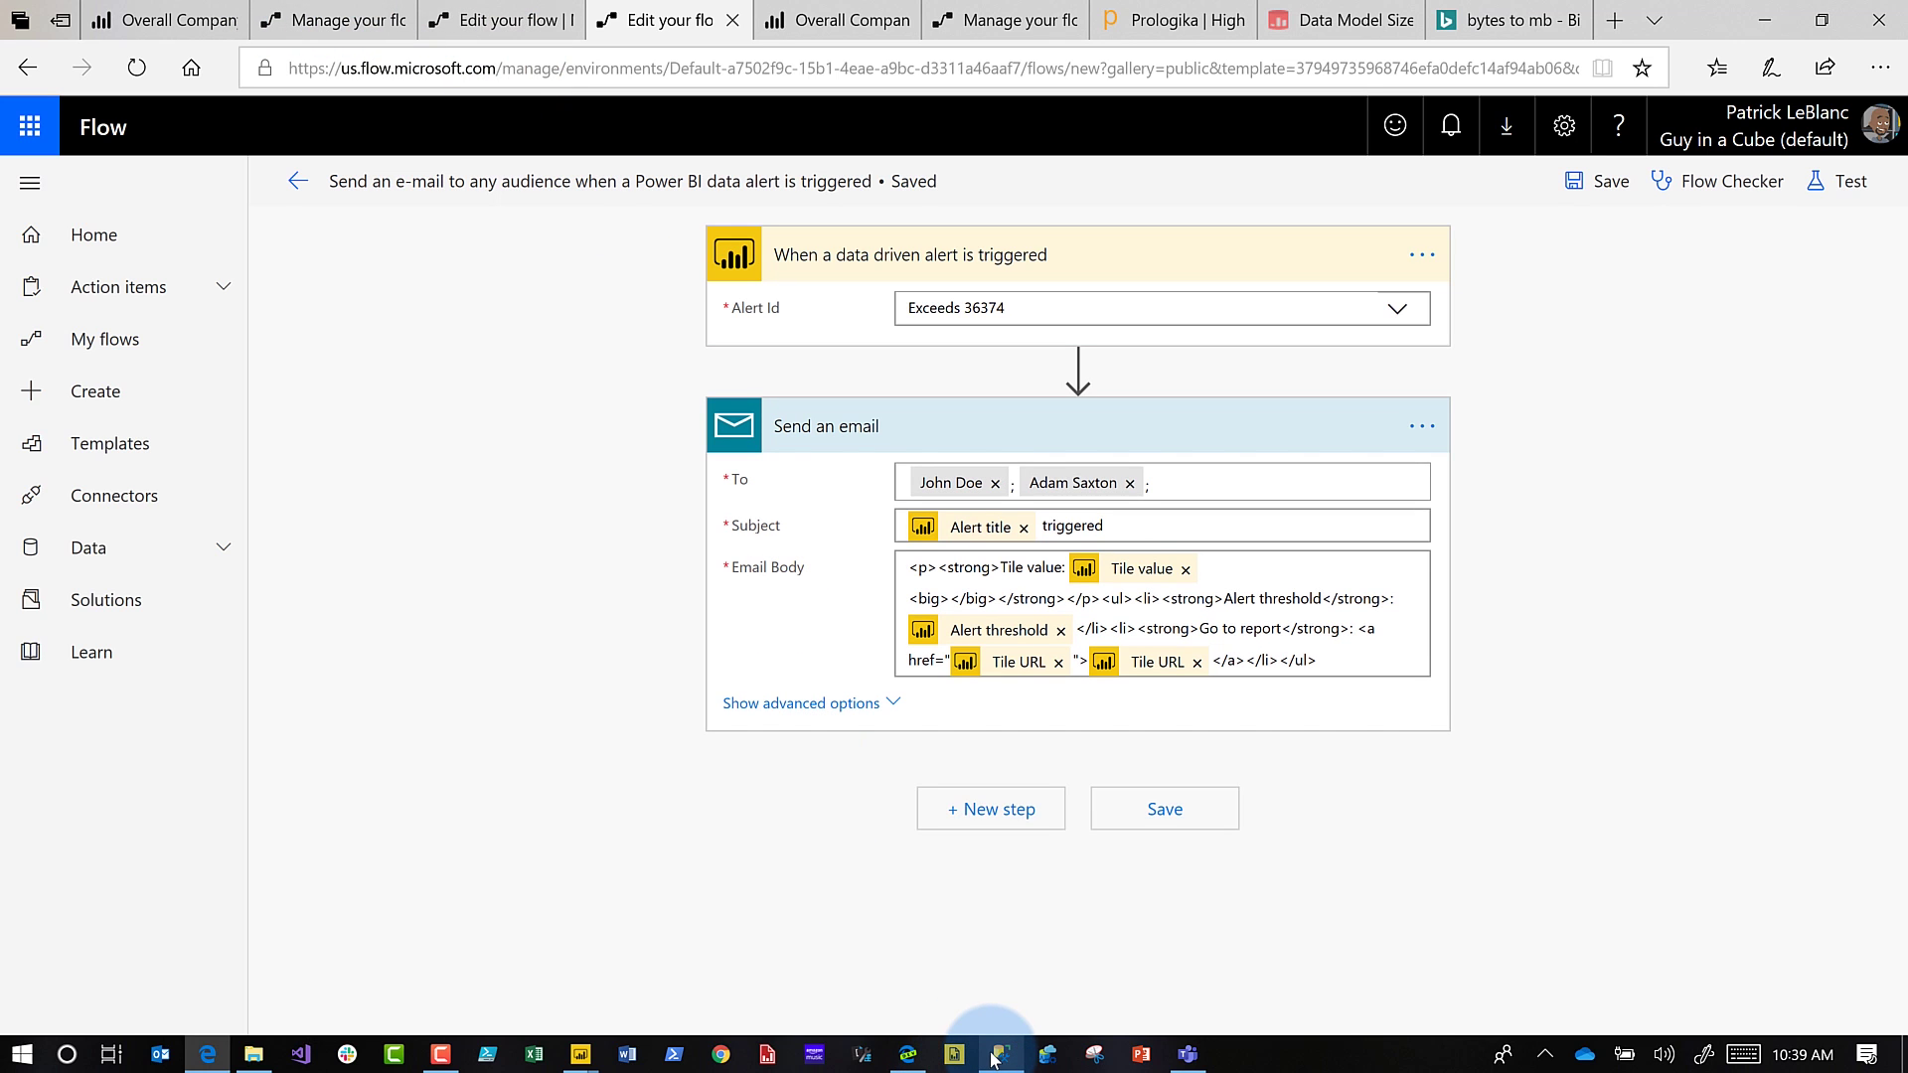
pyautogui.moveTo(1002, 1054)
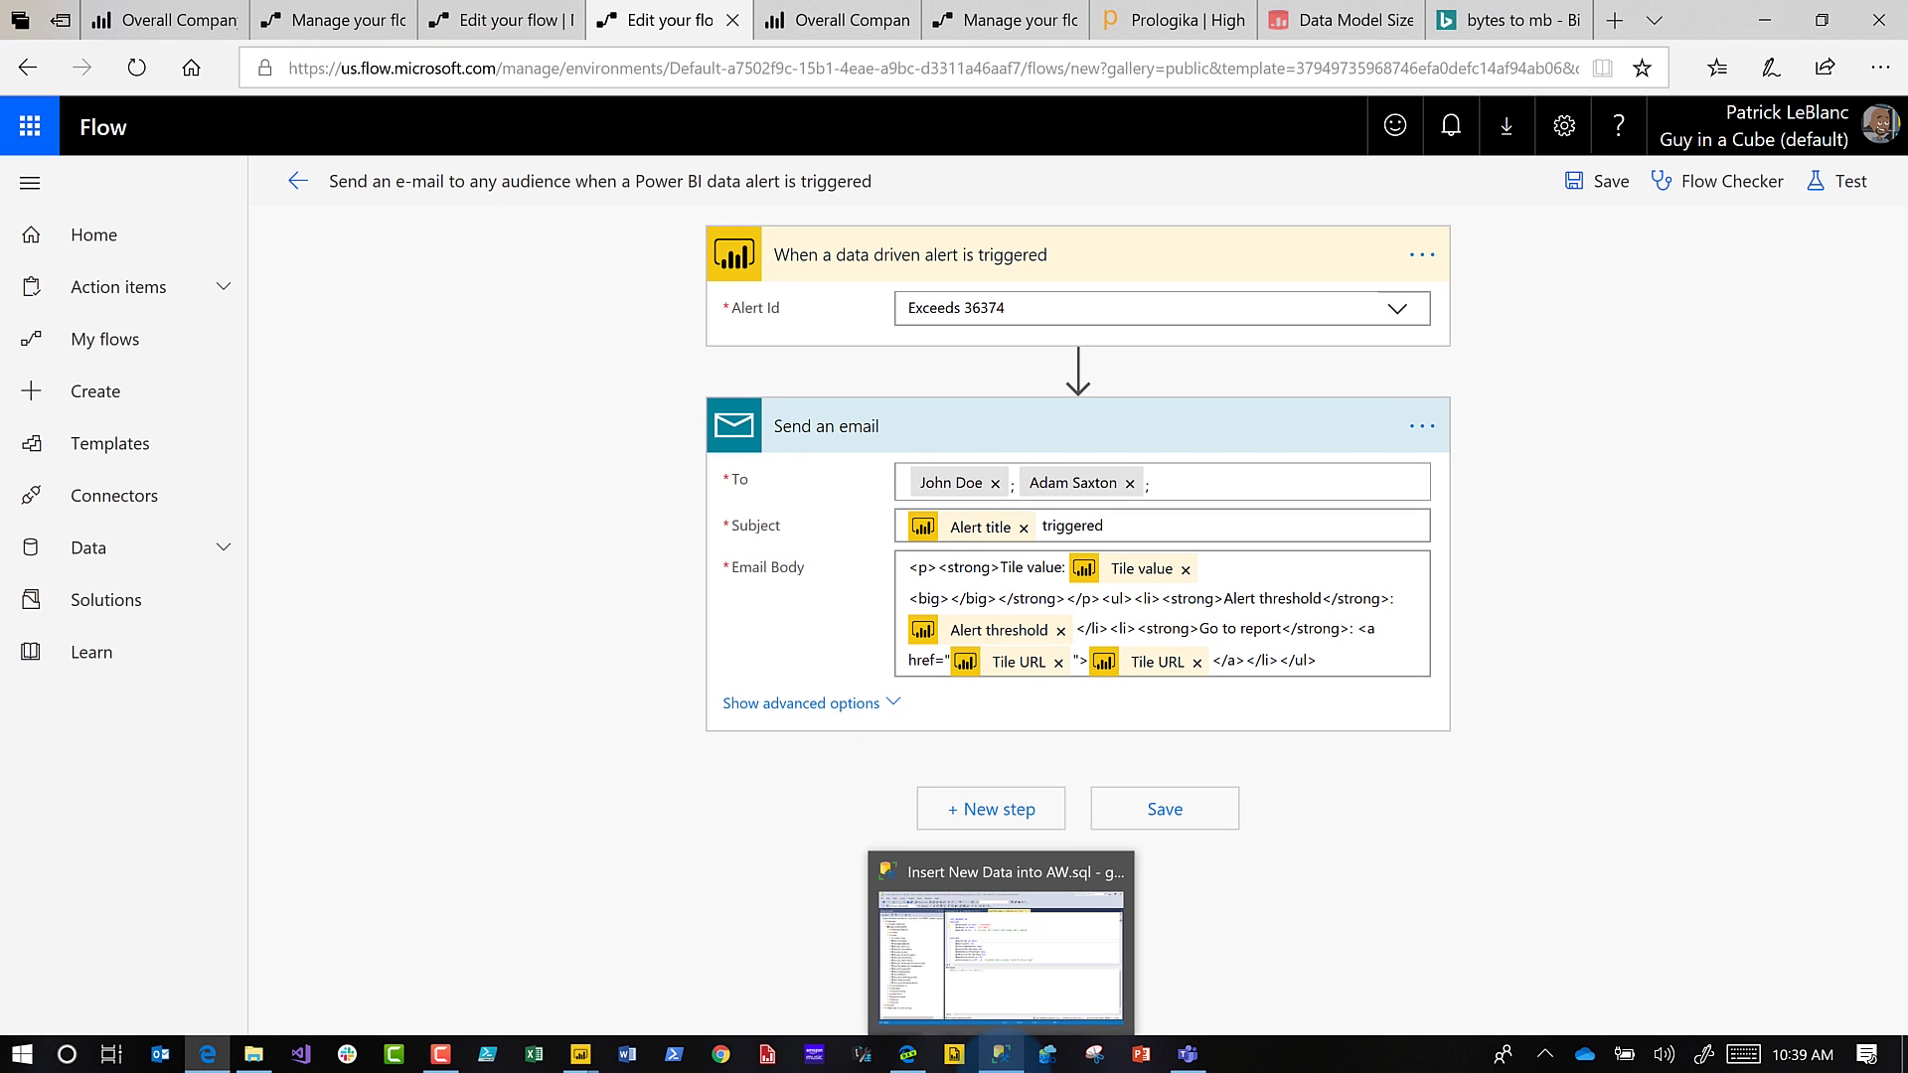
# Step: Execute the Insert New Data into AW.sql script in SSMS and return to the browser
pyautogui.click(1000, 1055)
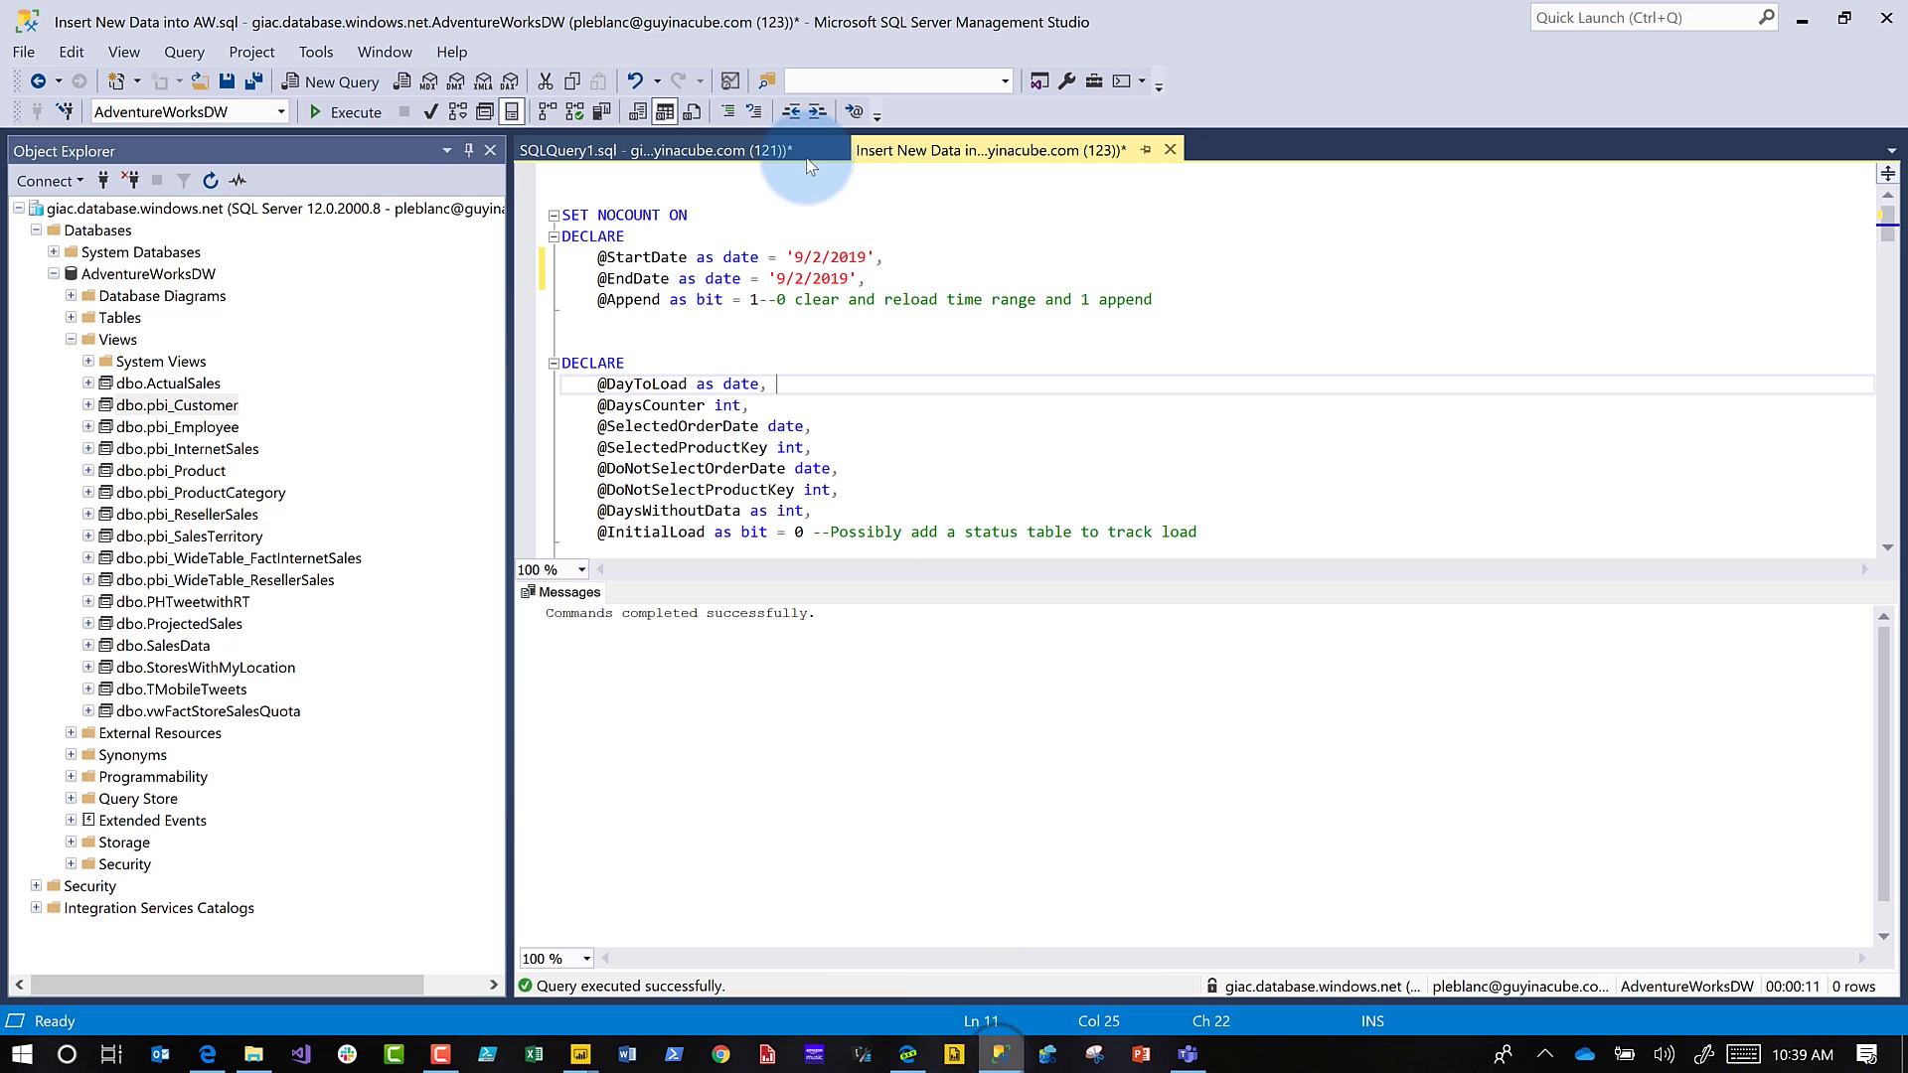
pyautogui.click(339, 111)
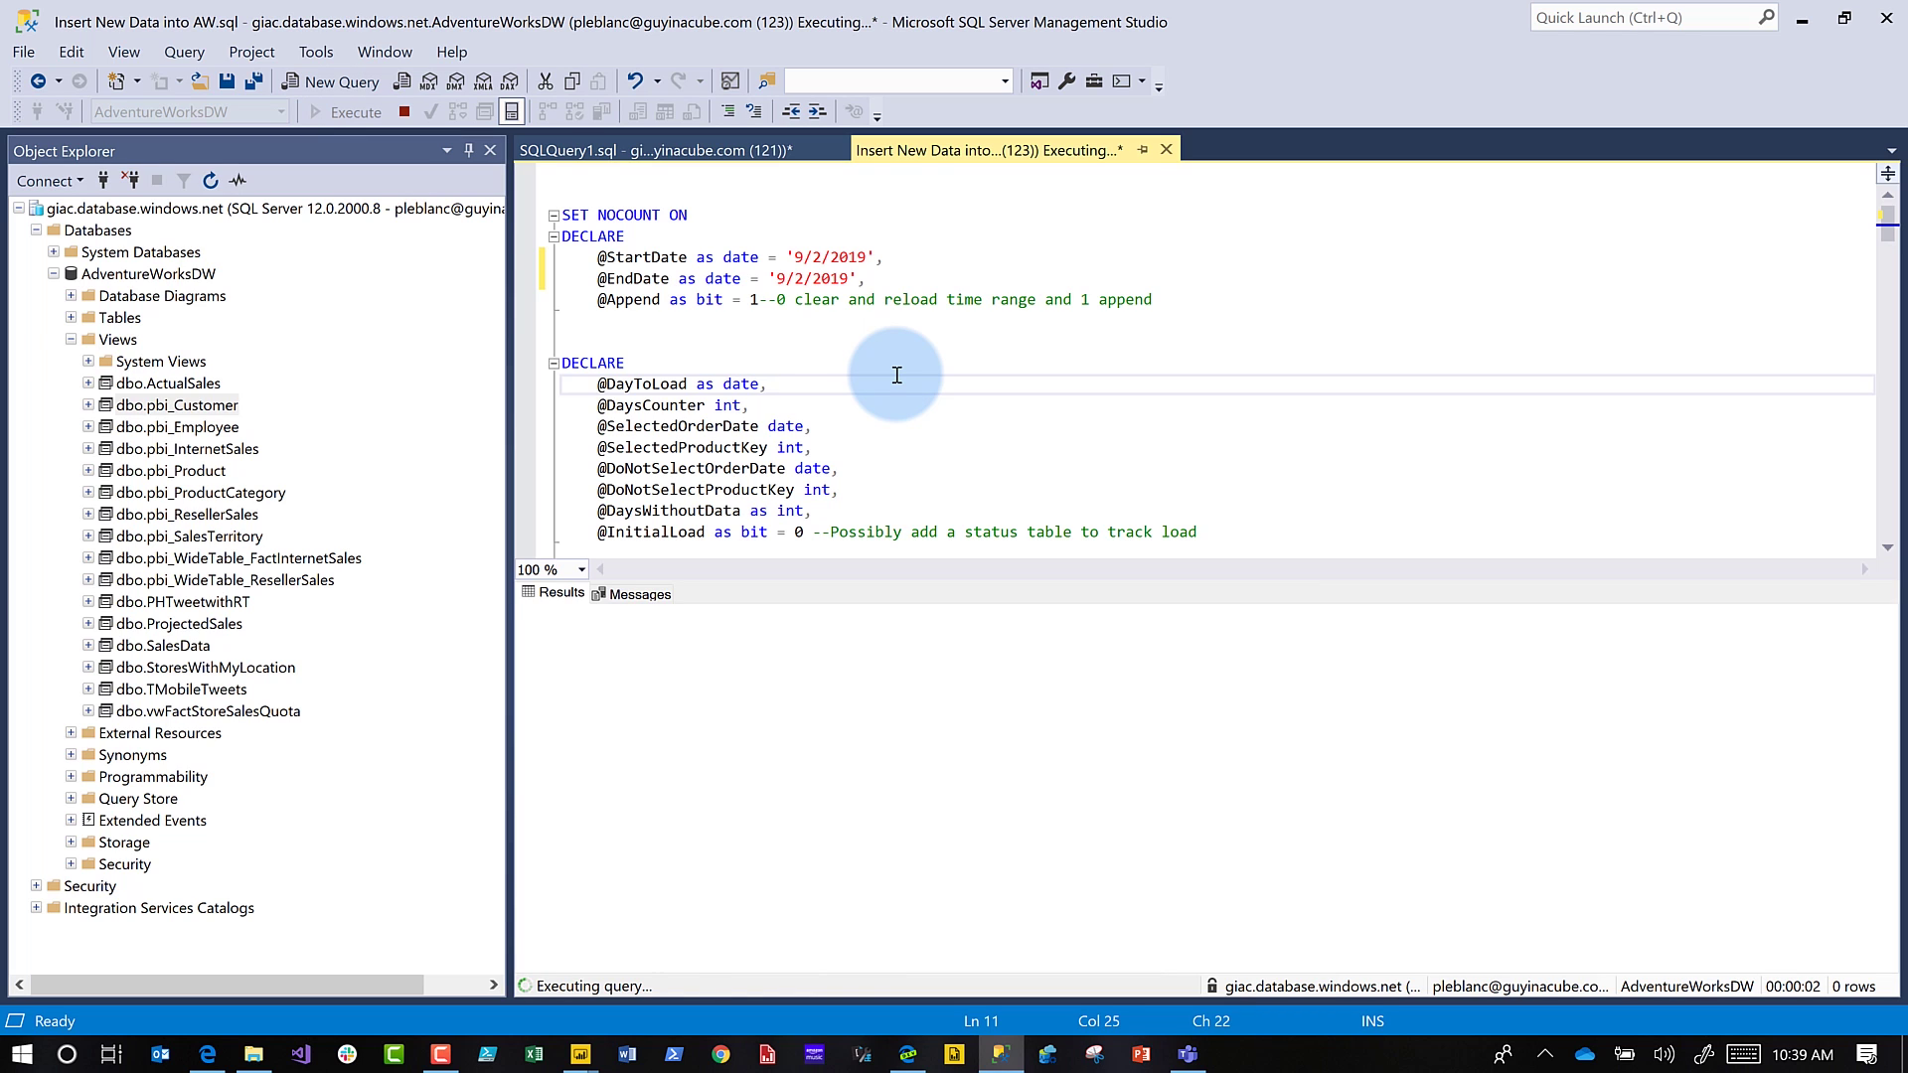
pyautogui.click(1793, 18)
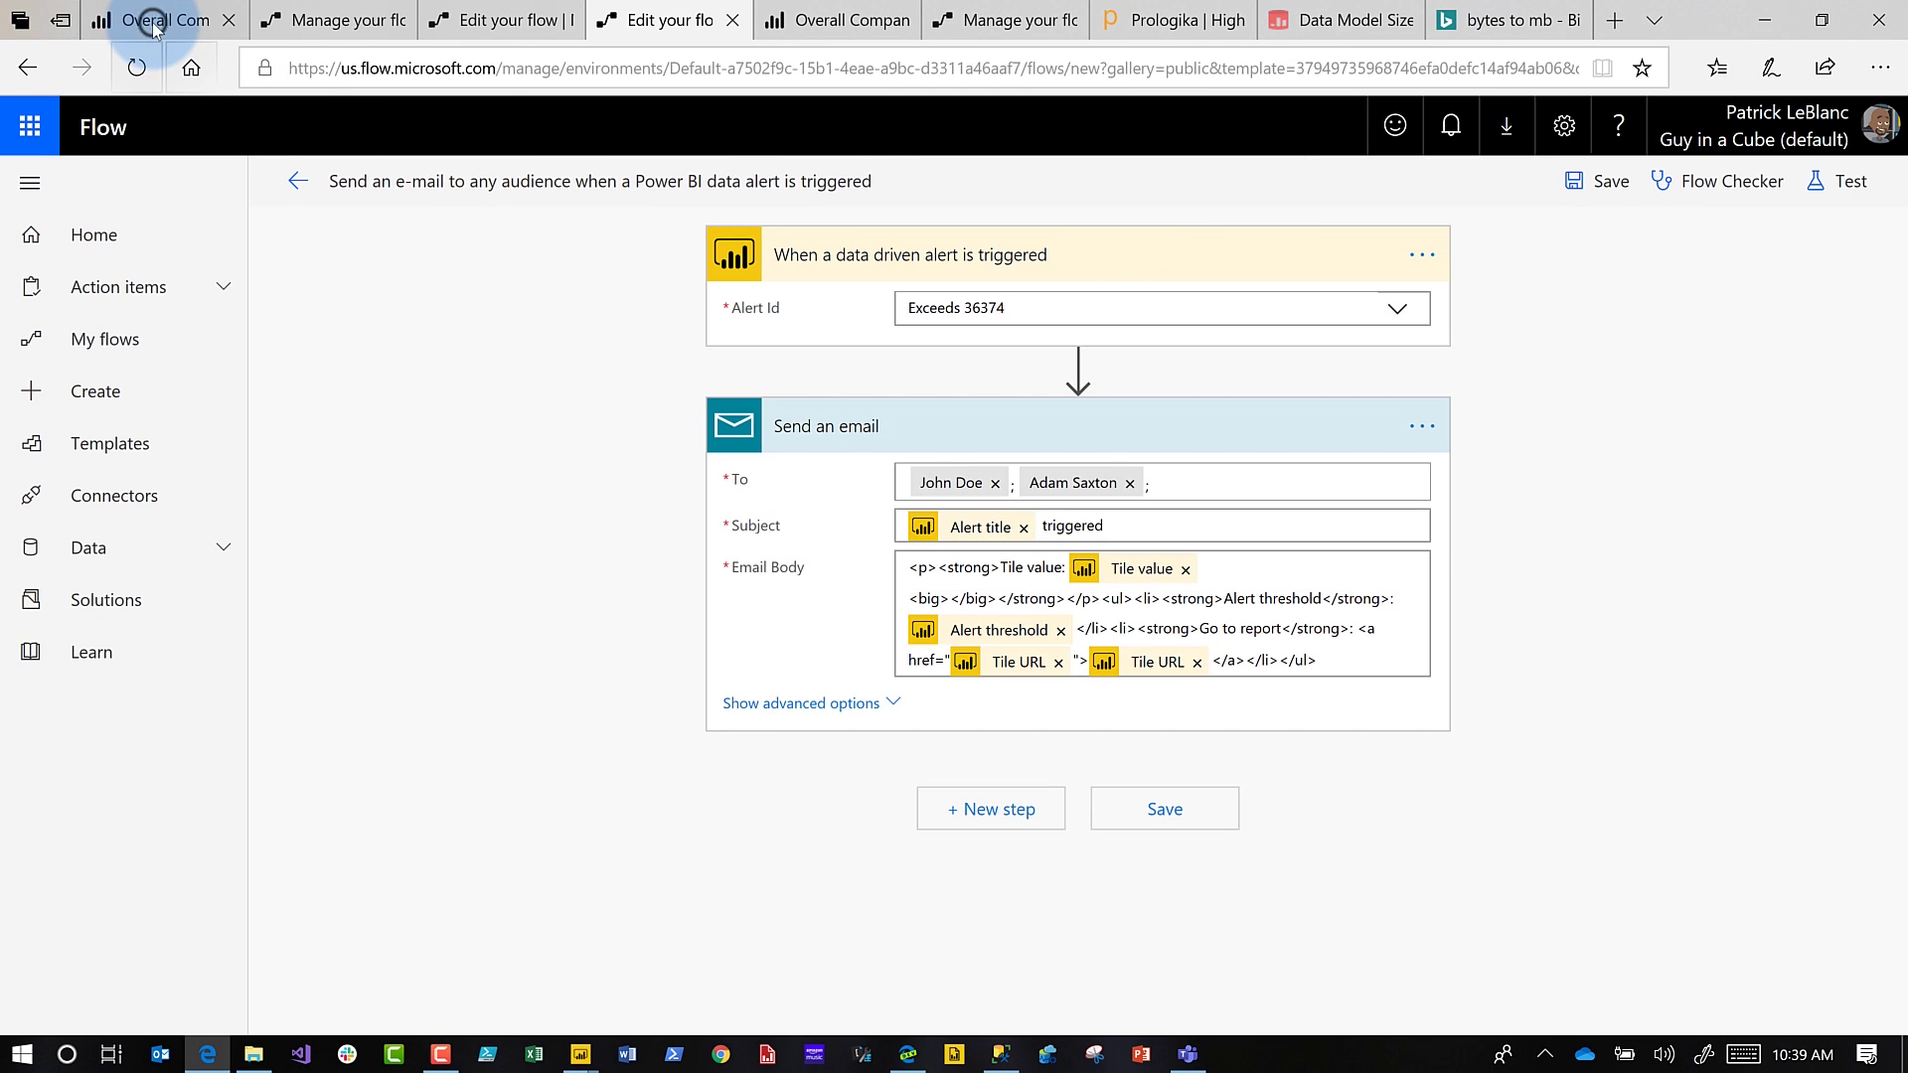
# Step: Refresh now on the Adventure Works Sales dataset in the Videos workspace Datasets list
pyautogui.click(152, 22)
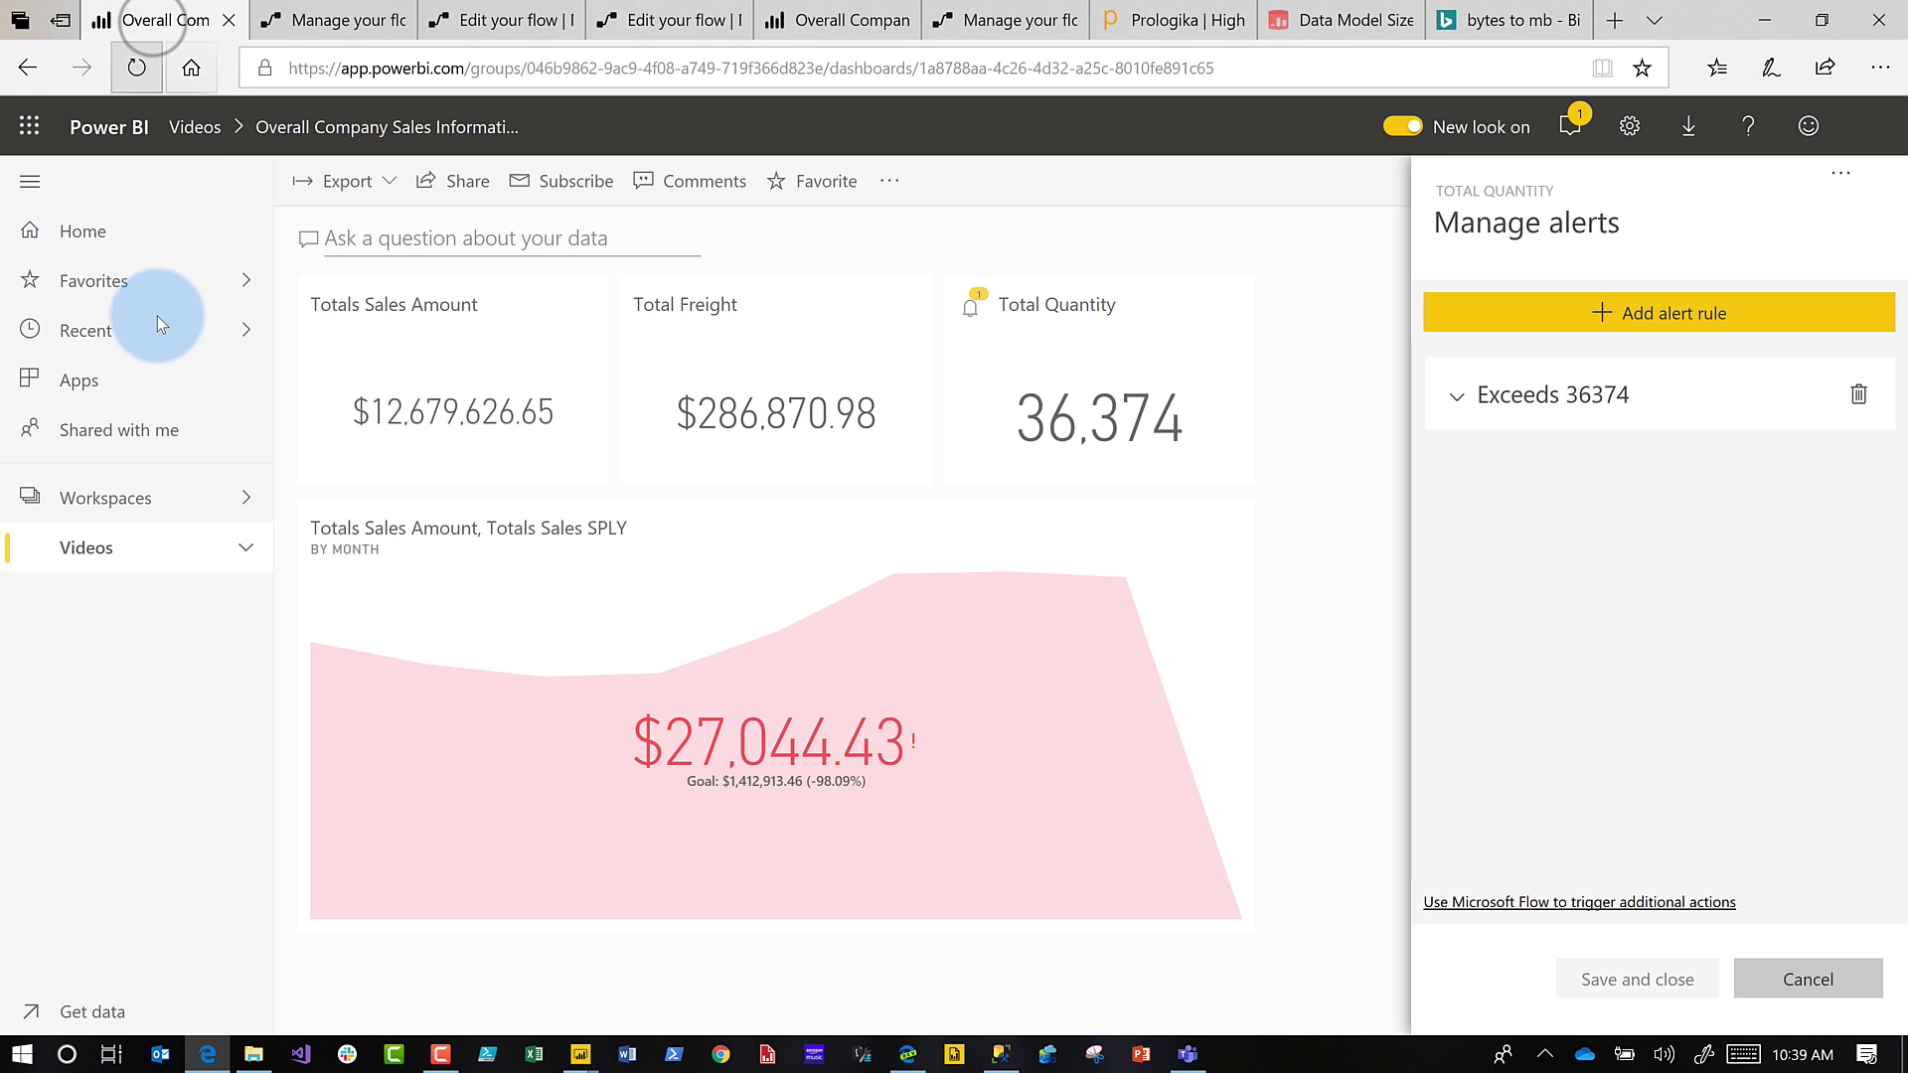
pyautogui.click(101, 553)
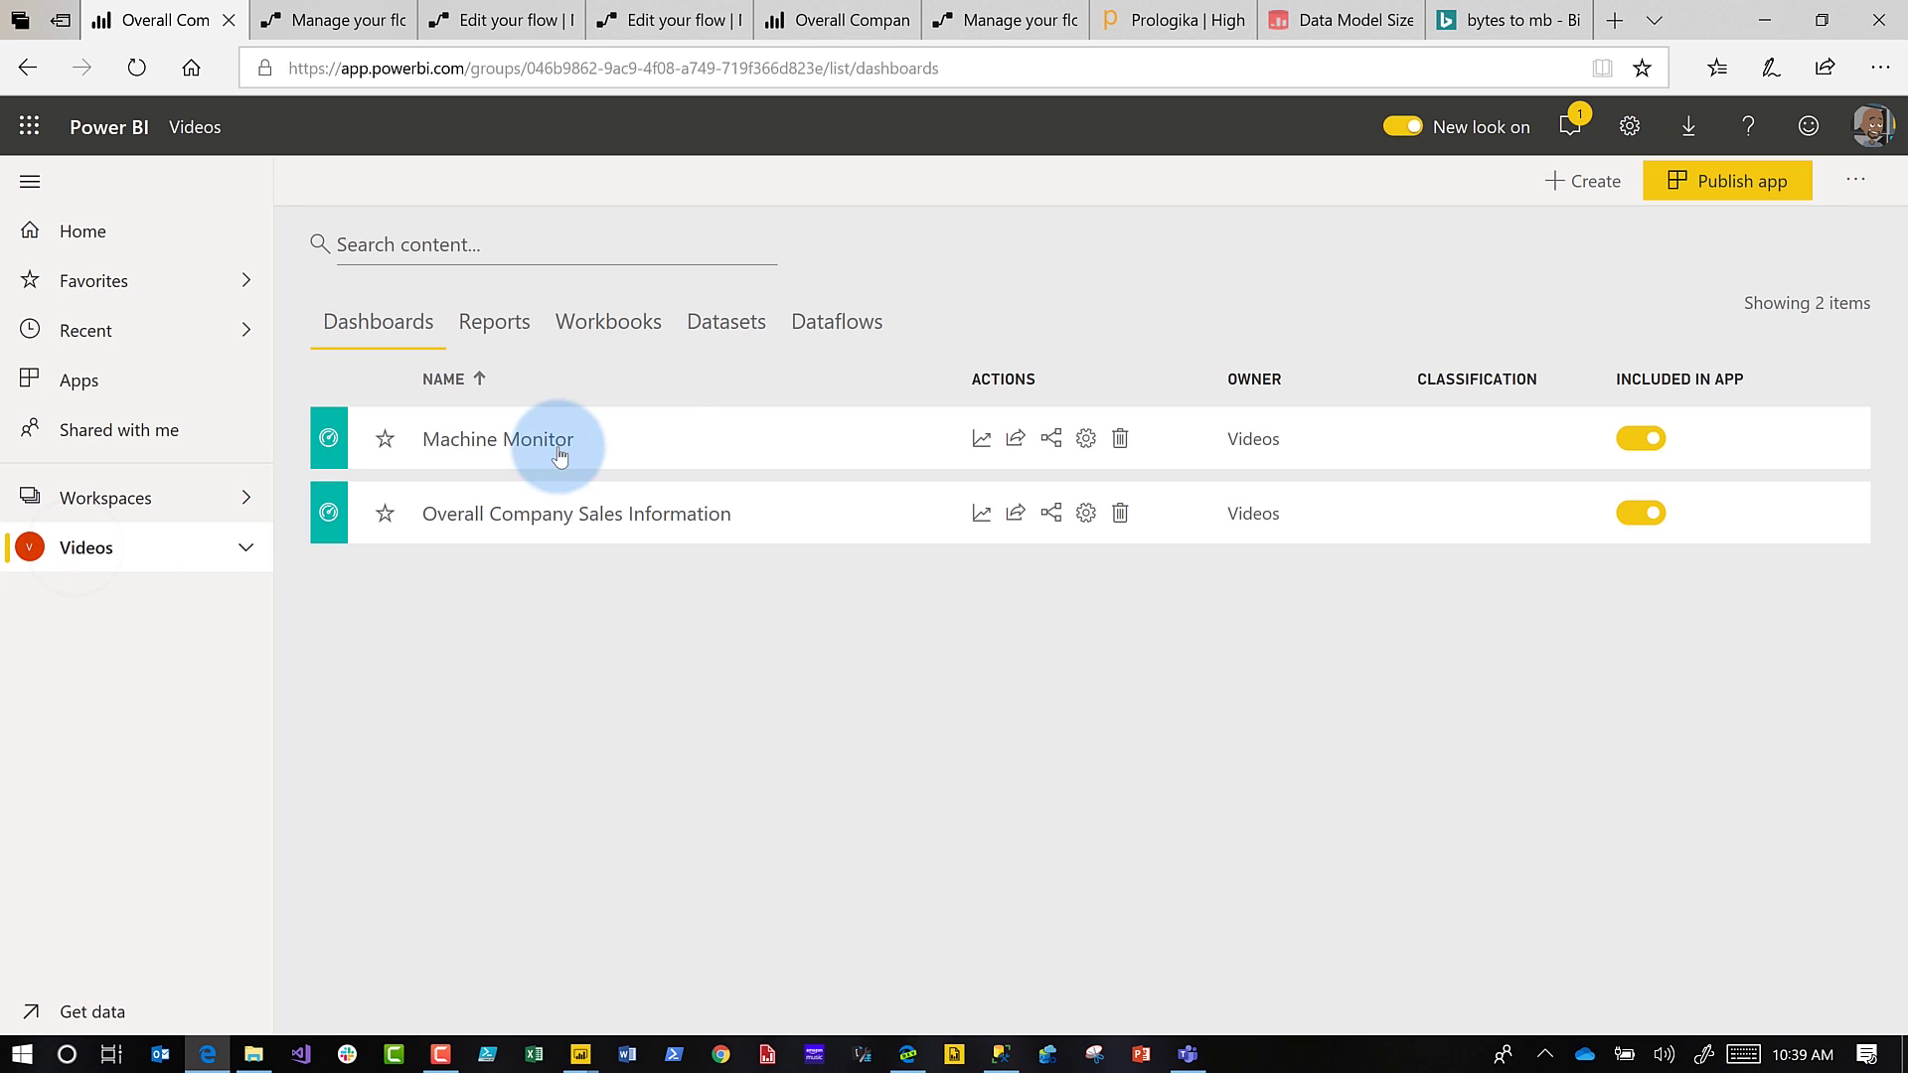
pyautogui.click(728, 320)
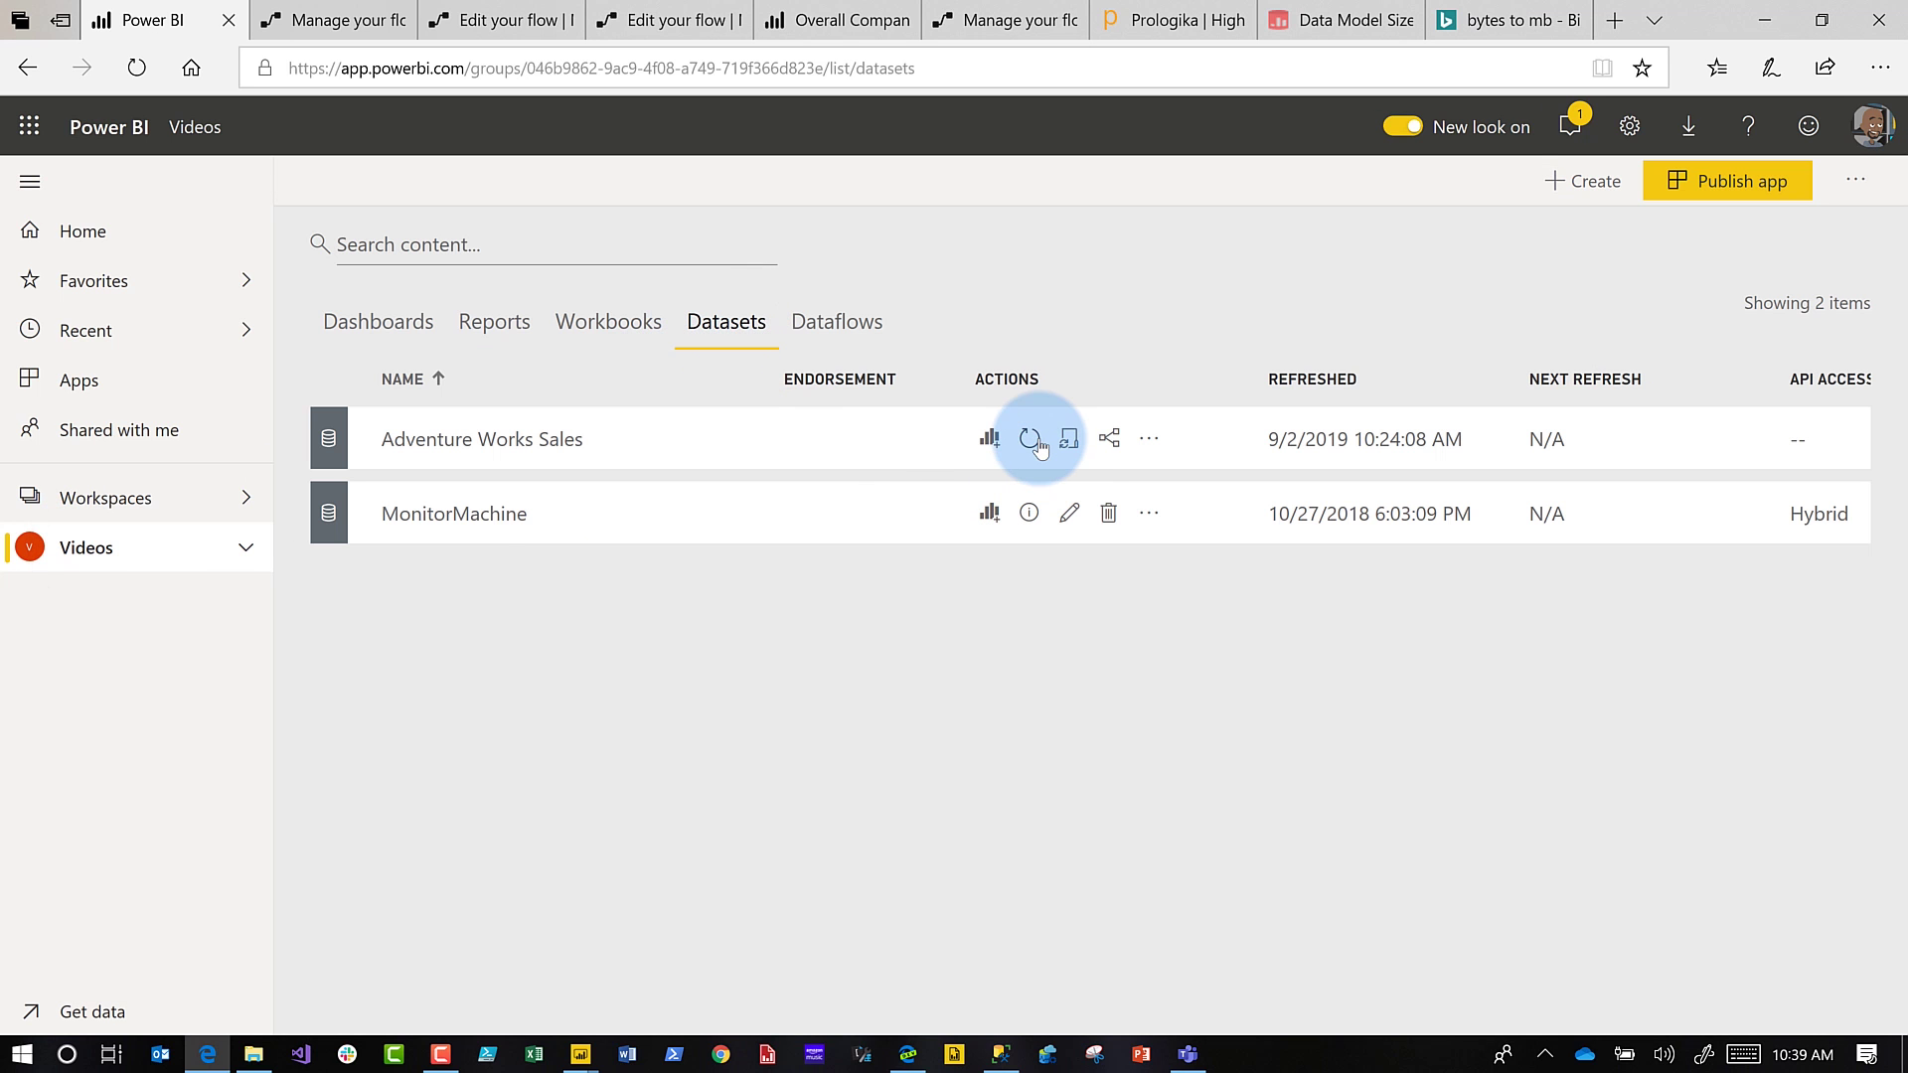
pyautogui.click(1029, 438)
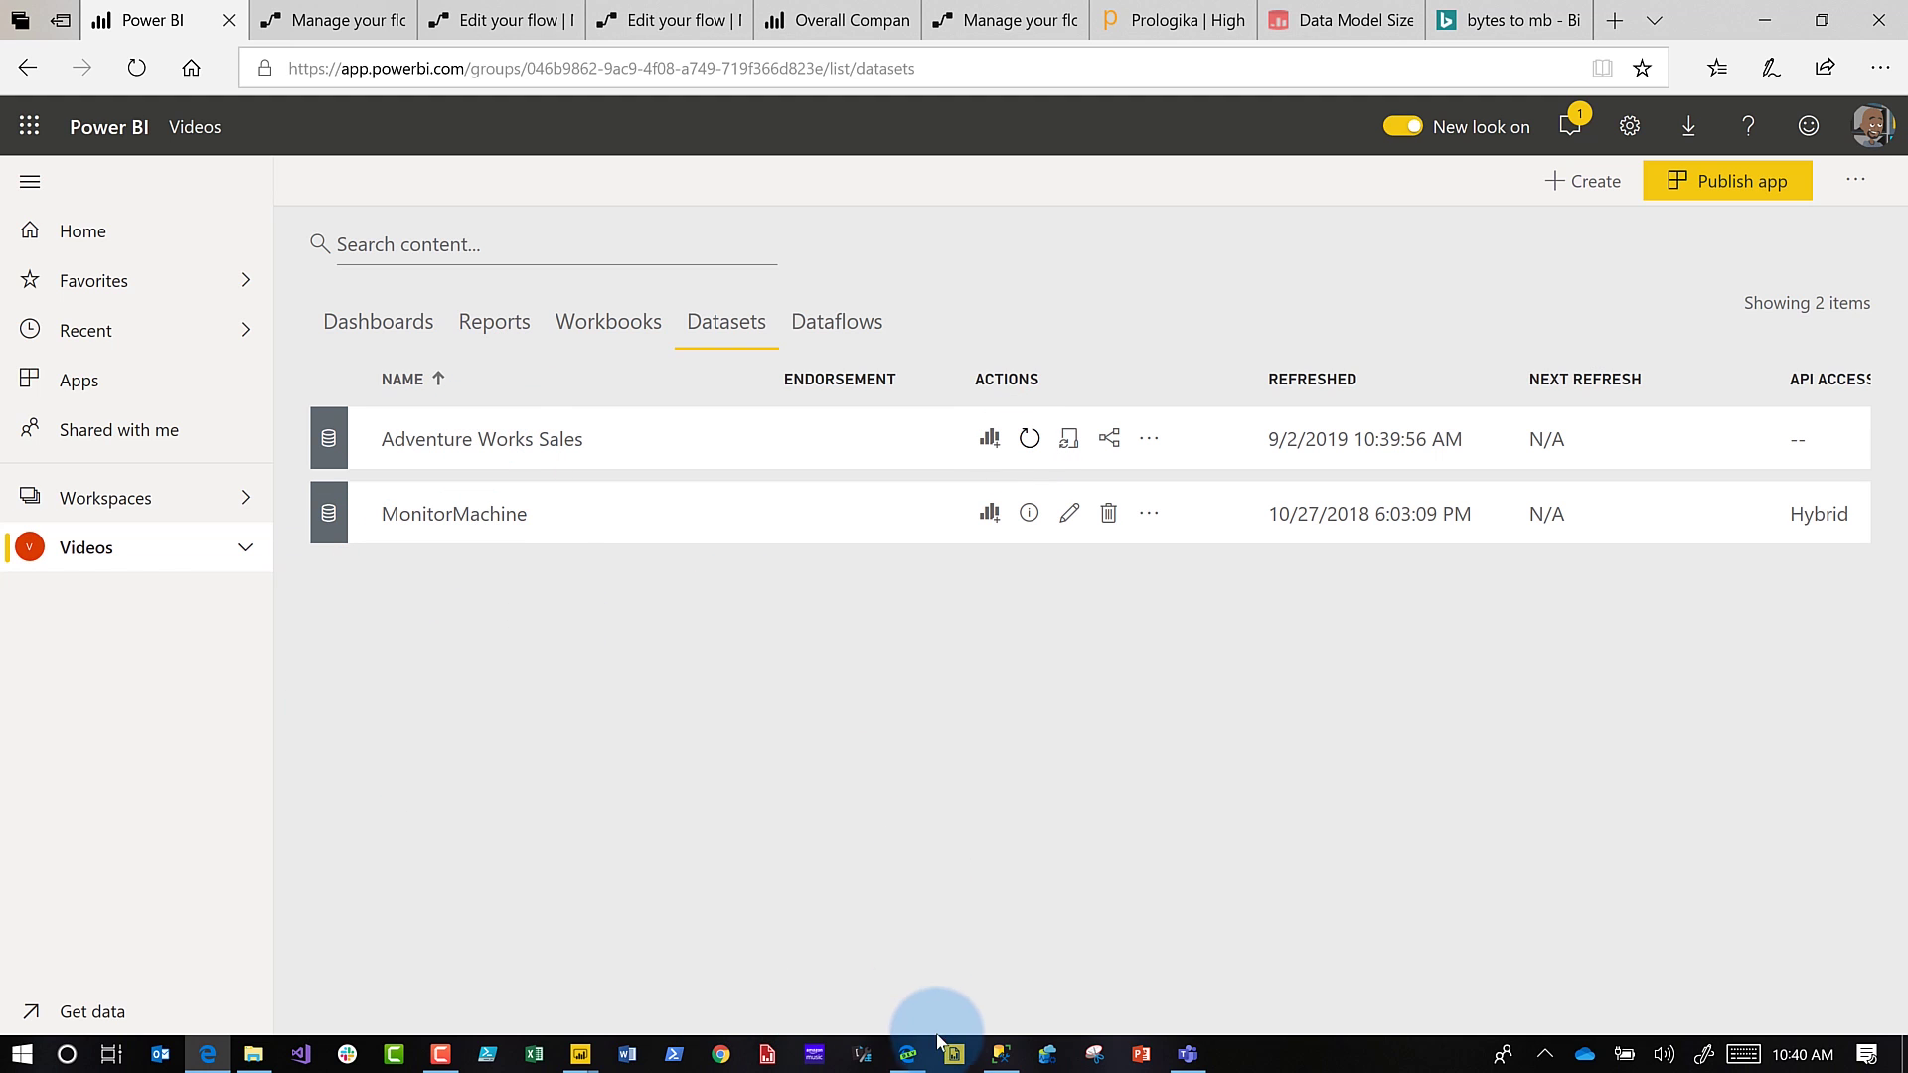
# Step: Switch to the Outlook mail window from the taskbar
pyautogui.click(907, 1054)
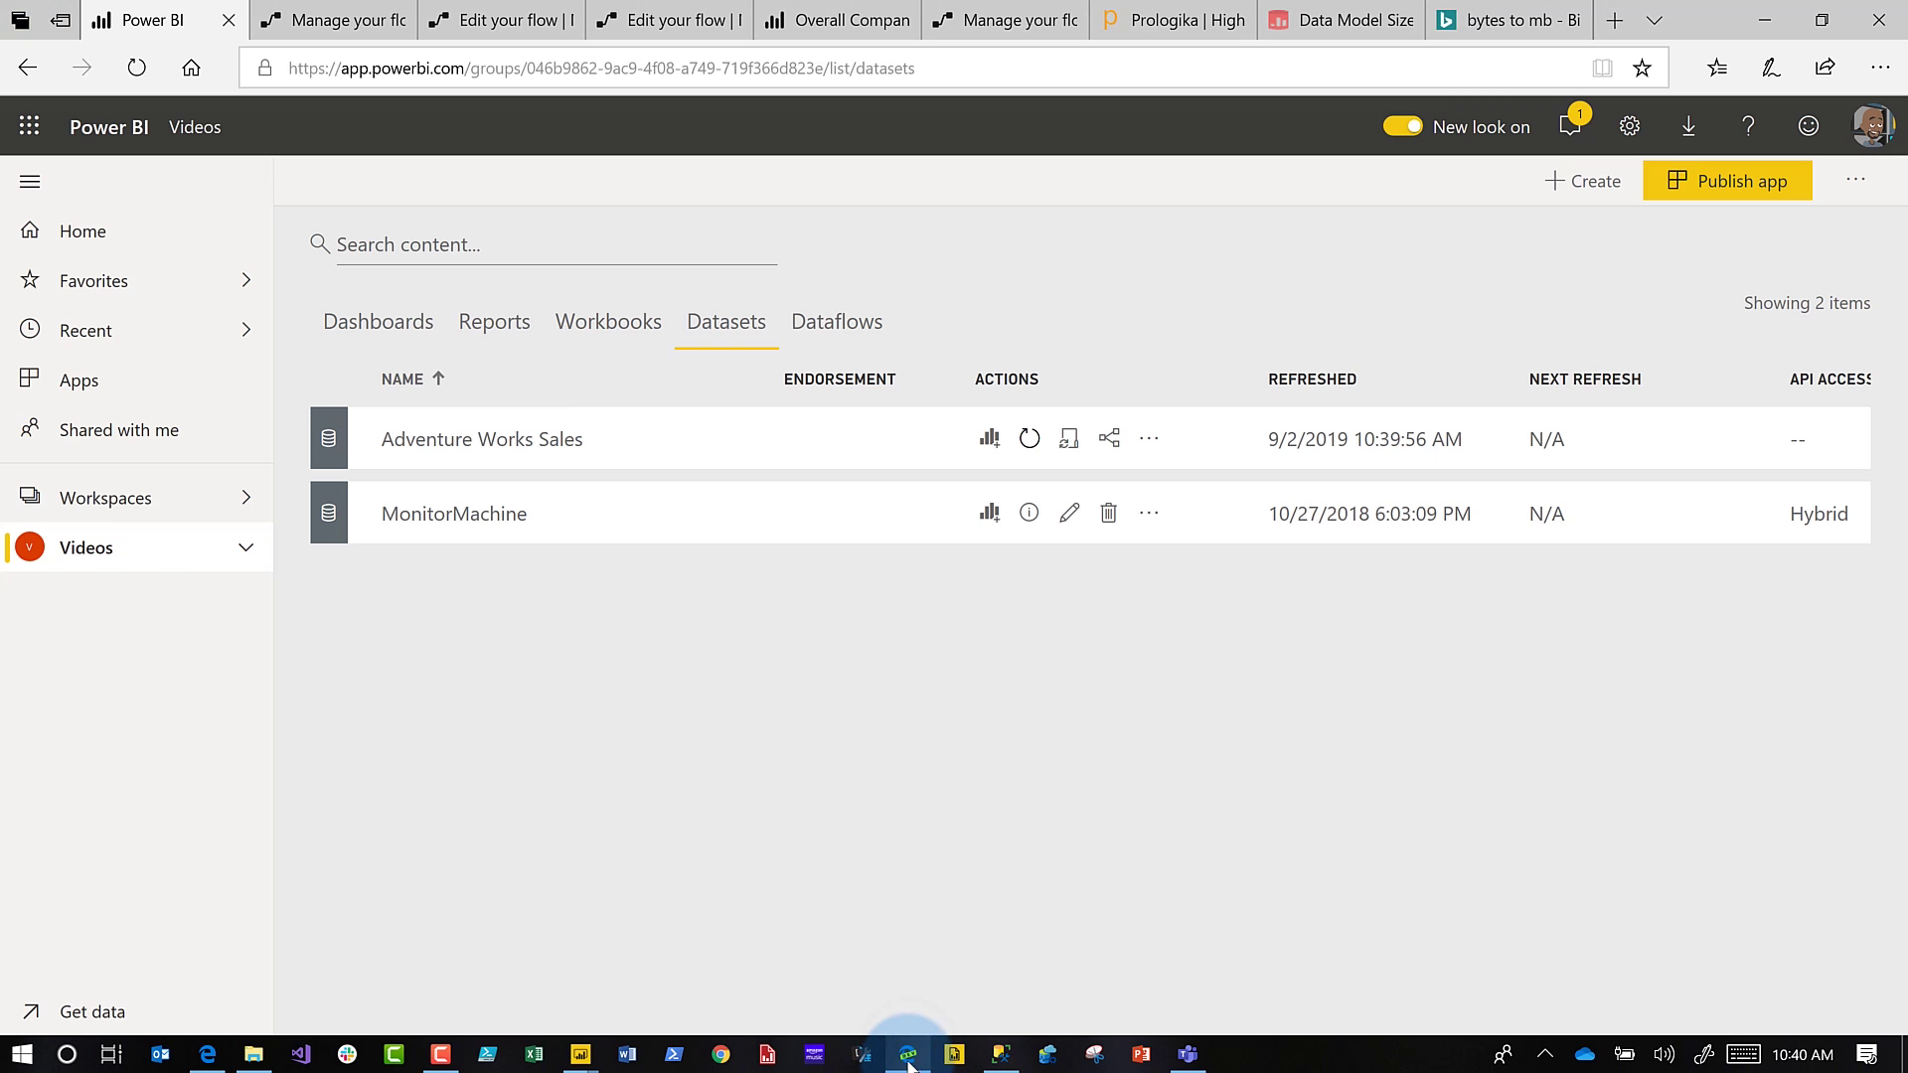
pyautogui.click(908, 1055)
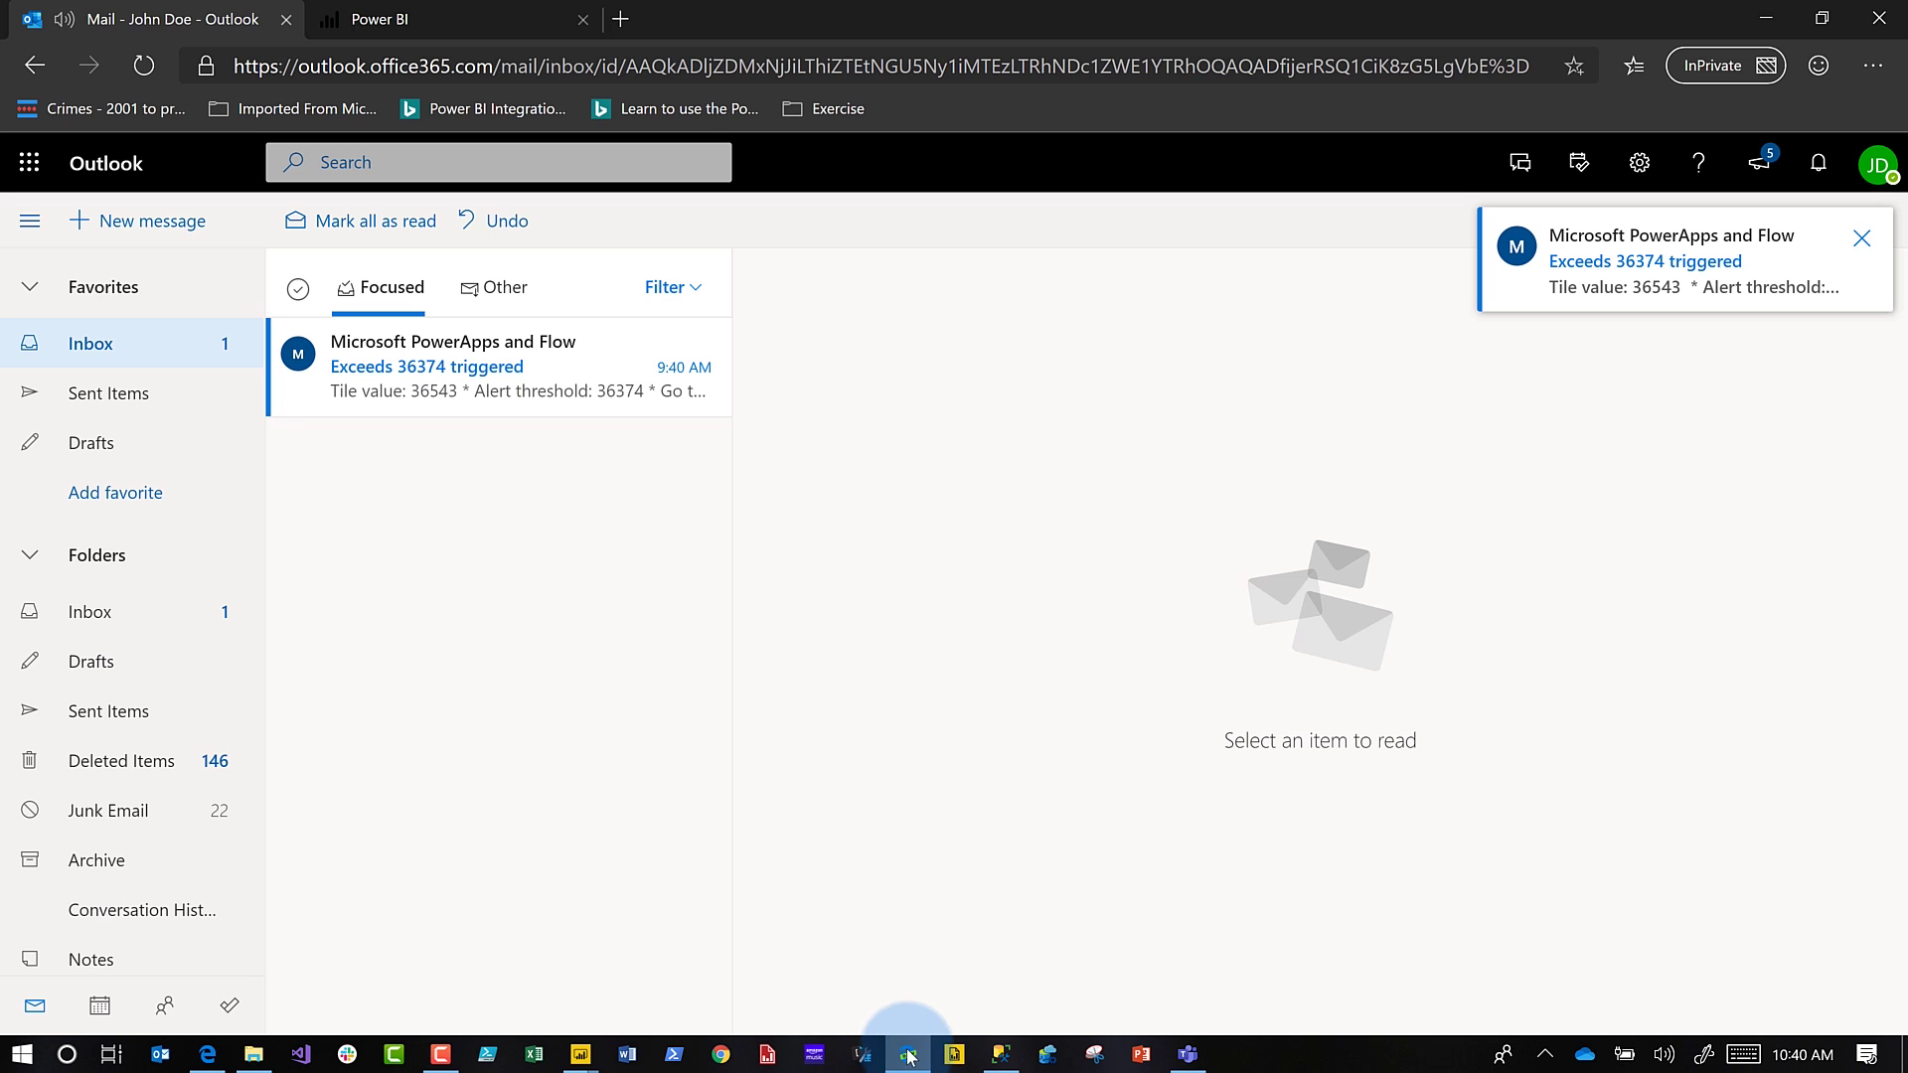
# Step: Open the 'Exceeds 36374 triggered' alert e-mail in the inbox
pyautogui.click(474, 386)
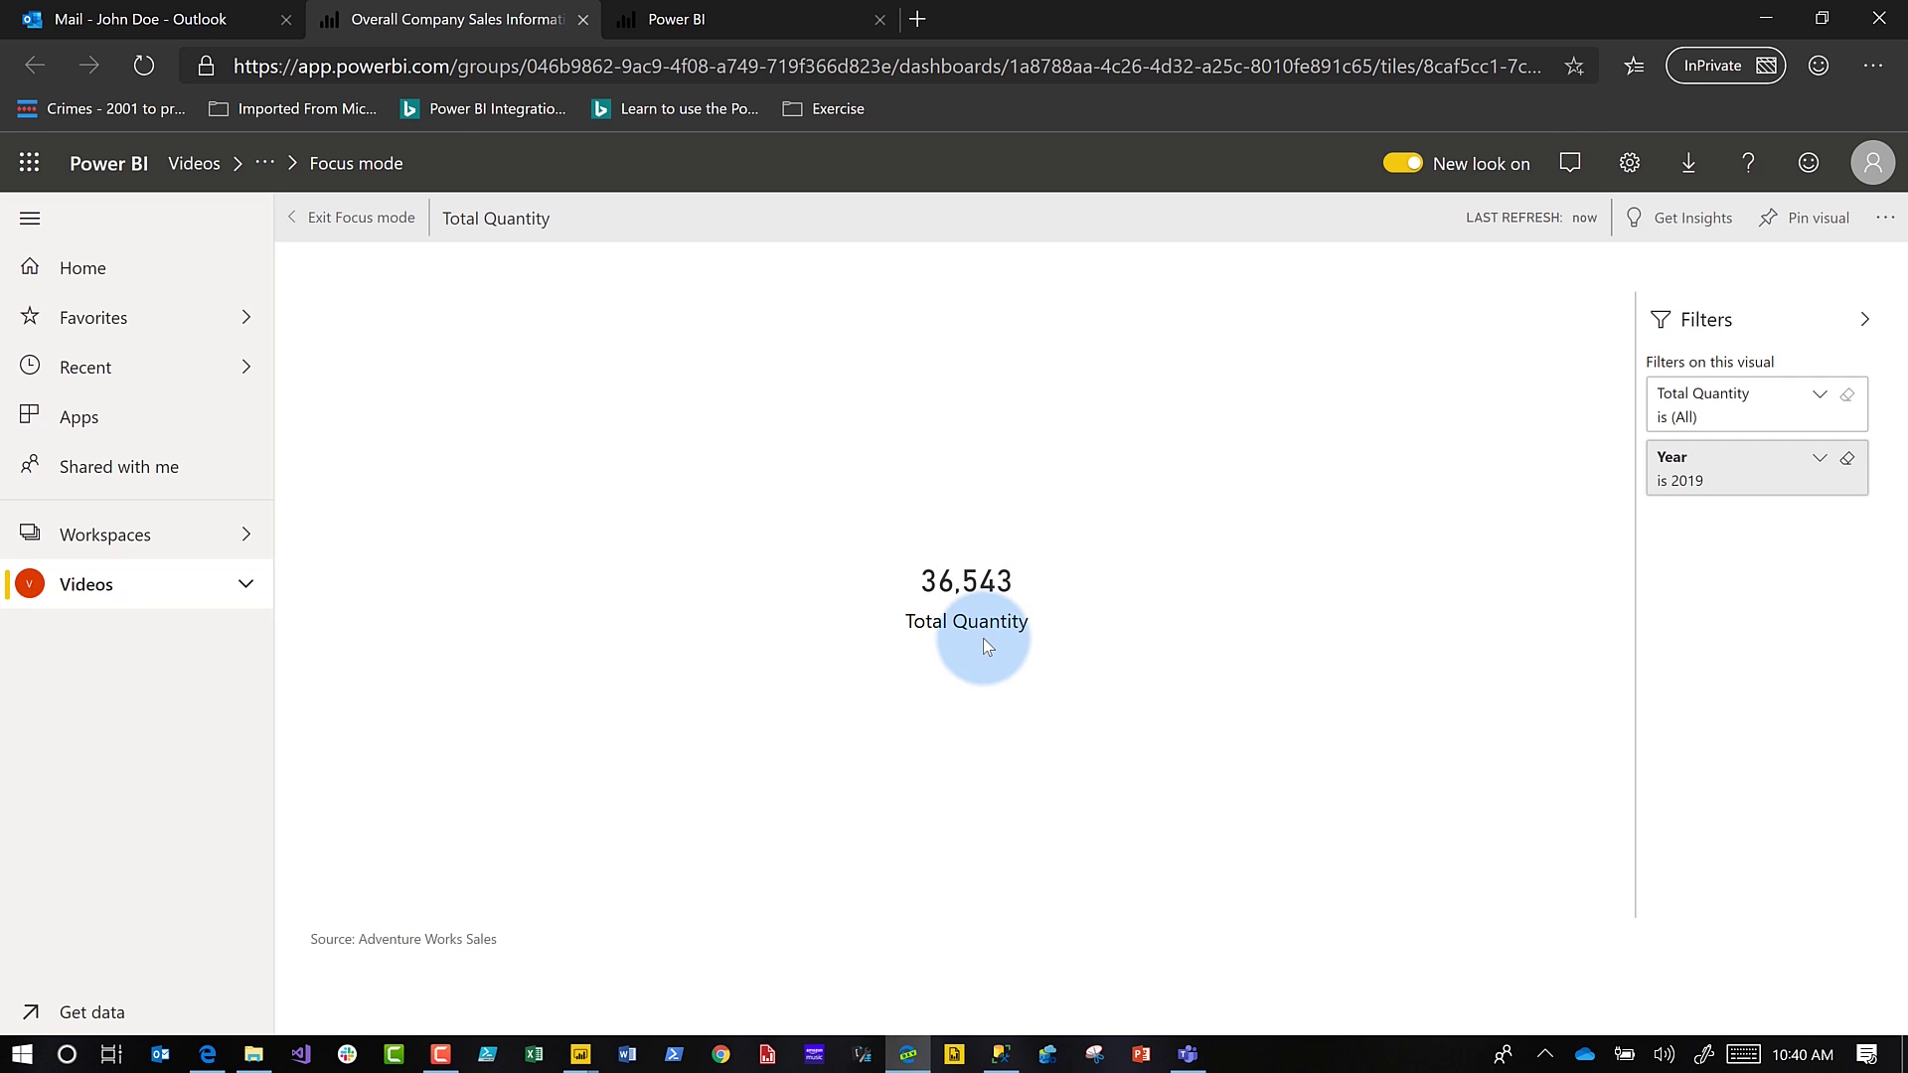
# Step: Exit the Total Quantity focus view to the full dashboard showing Total Quantity 36,543
pyautogui.click(363, 220)
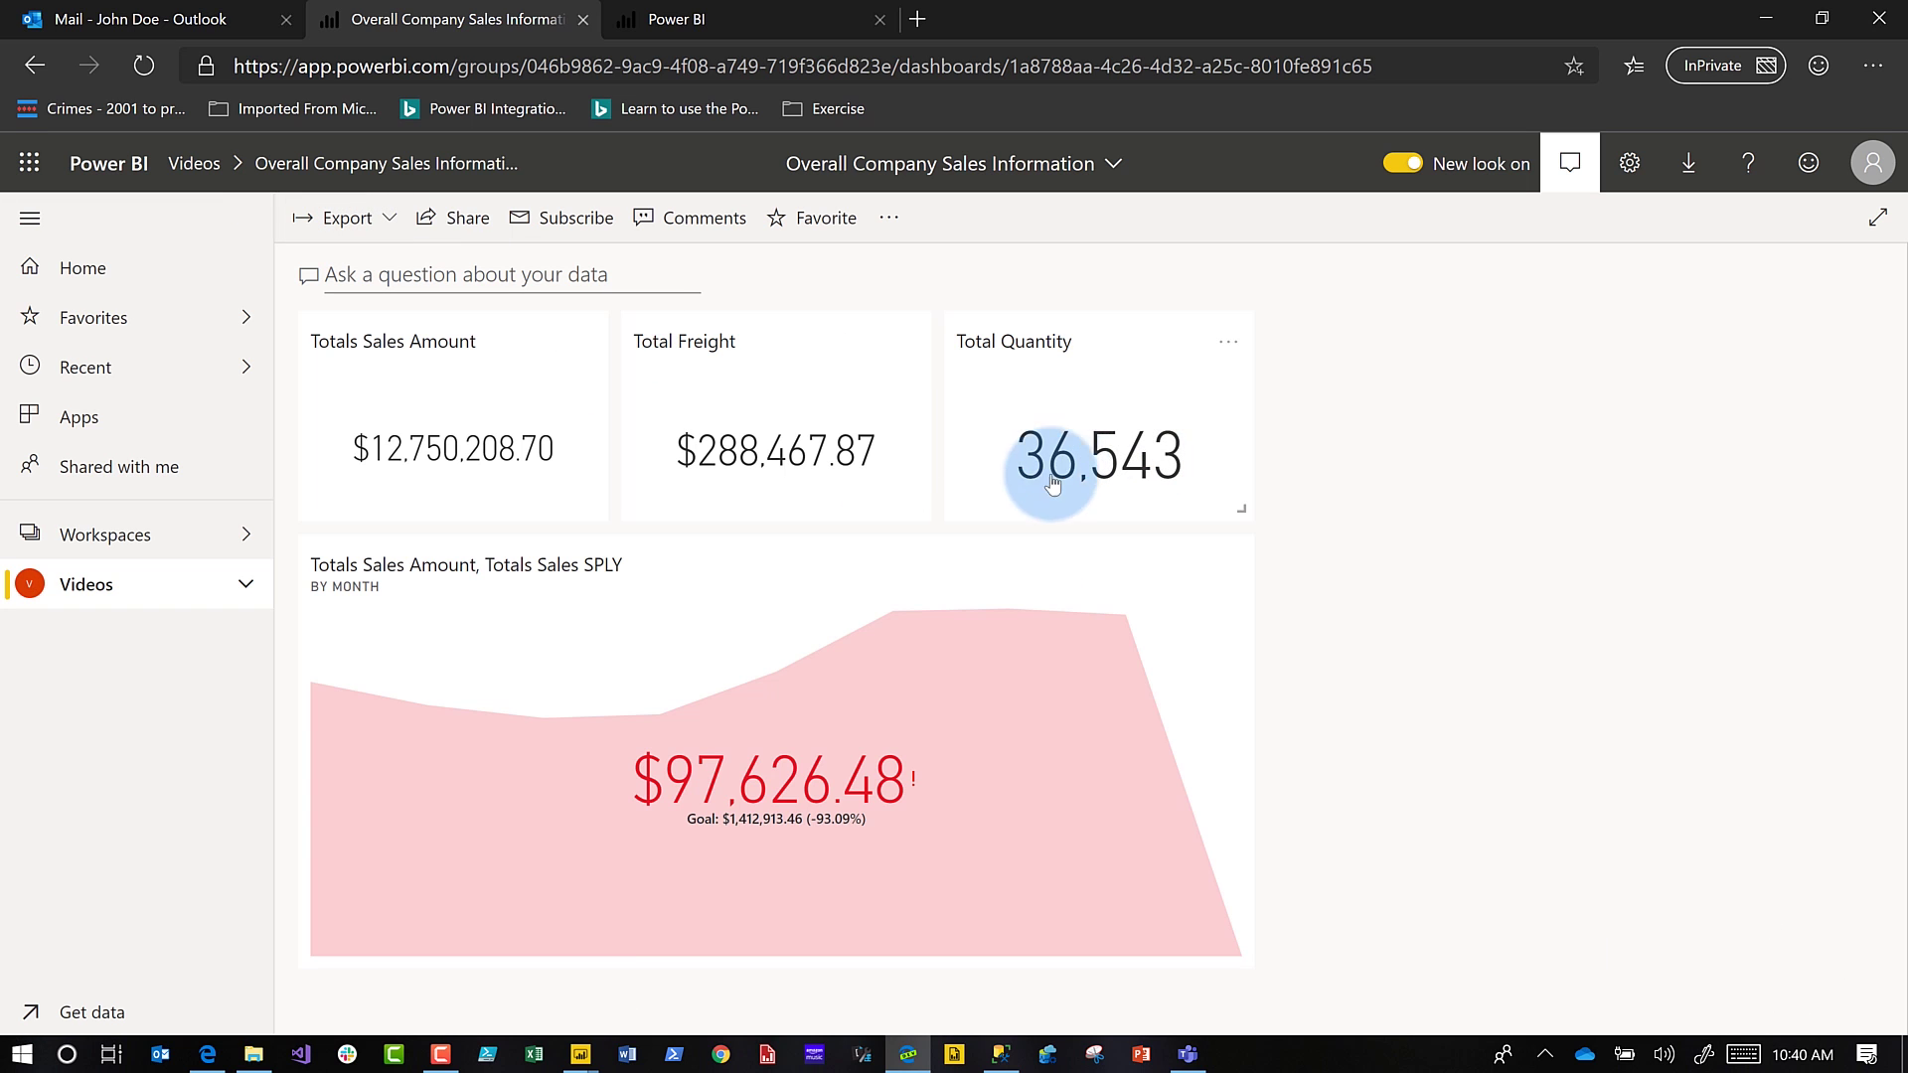